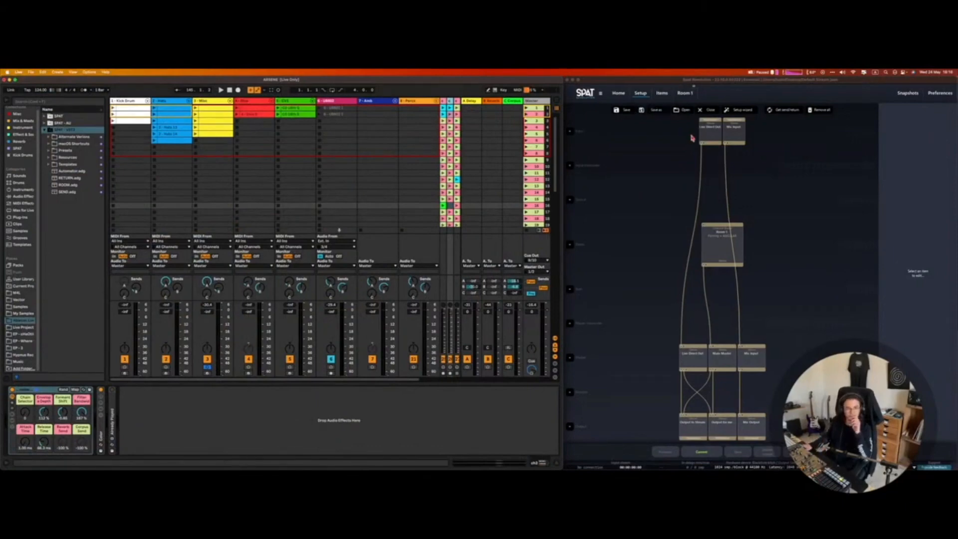
# - Inspect the Live Direct Out and Mic Input blocks and the connected master and Output for Stream blocks in the Spat Revolution setup graph
pyautogui.click(786, 168)
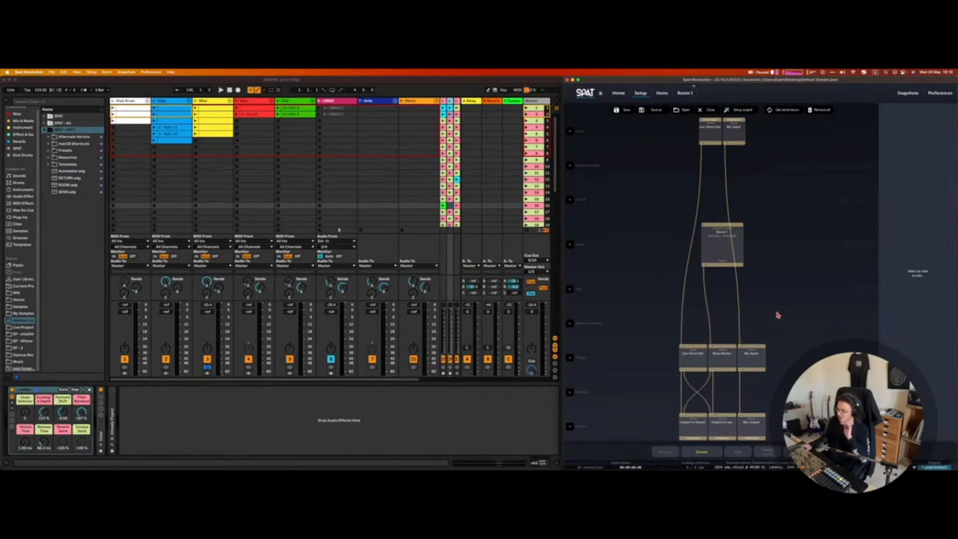
pyautogui.click(708, 138)
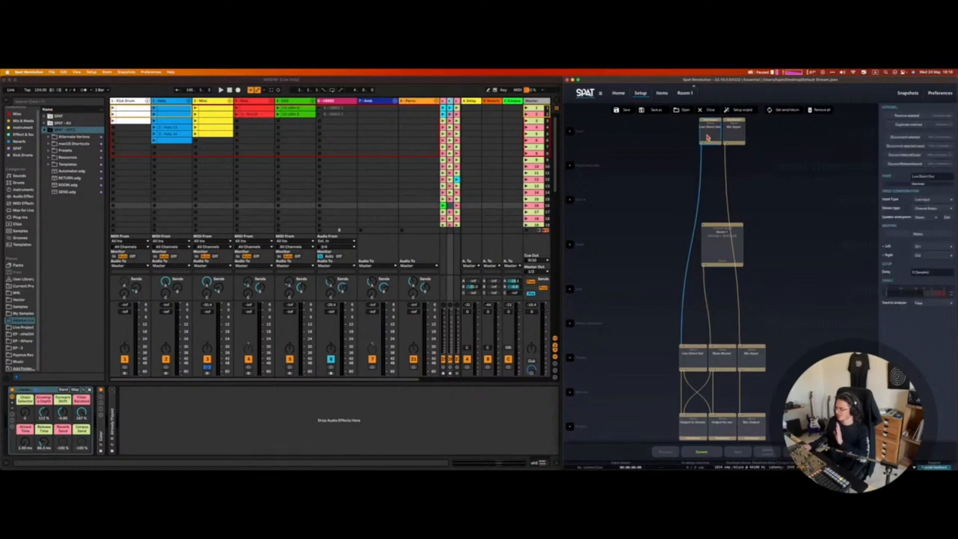
pyautogui.click(691, 349)
pyautogui.click(697, 421)
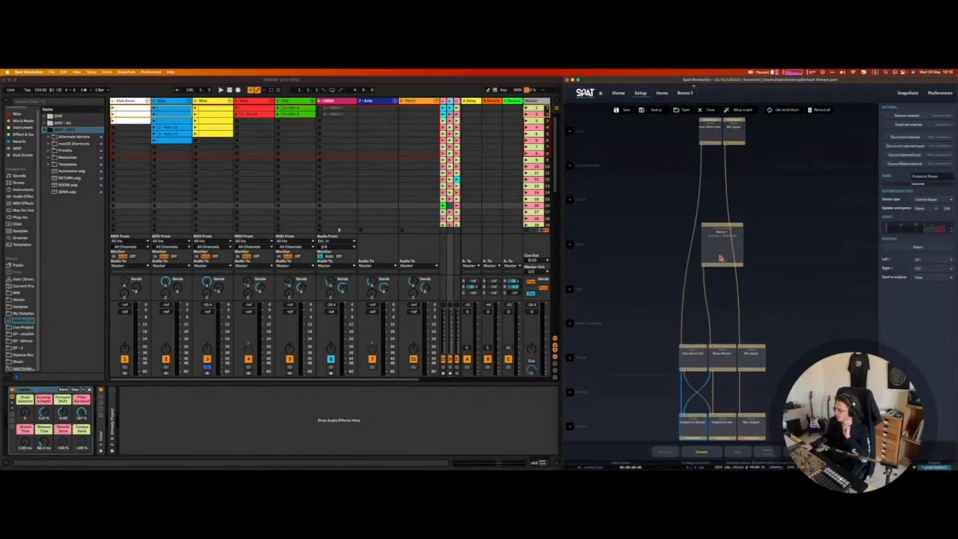
pyautogui.click(740, 139)
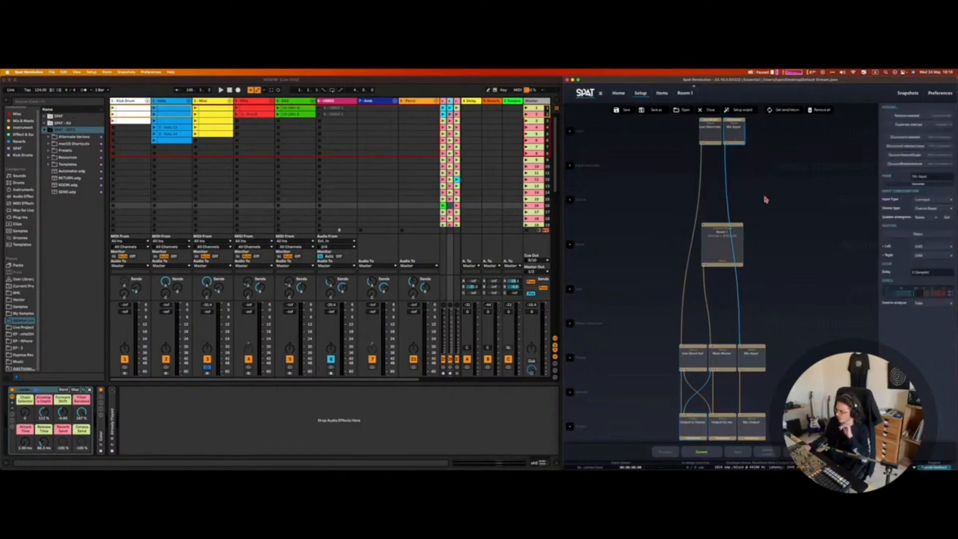
# - Inspect the Room 1 block's output configuration and the room master it feeds
pyautogui.click(724, 239)
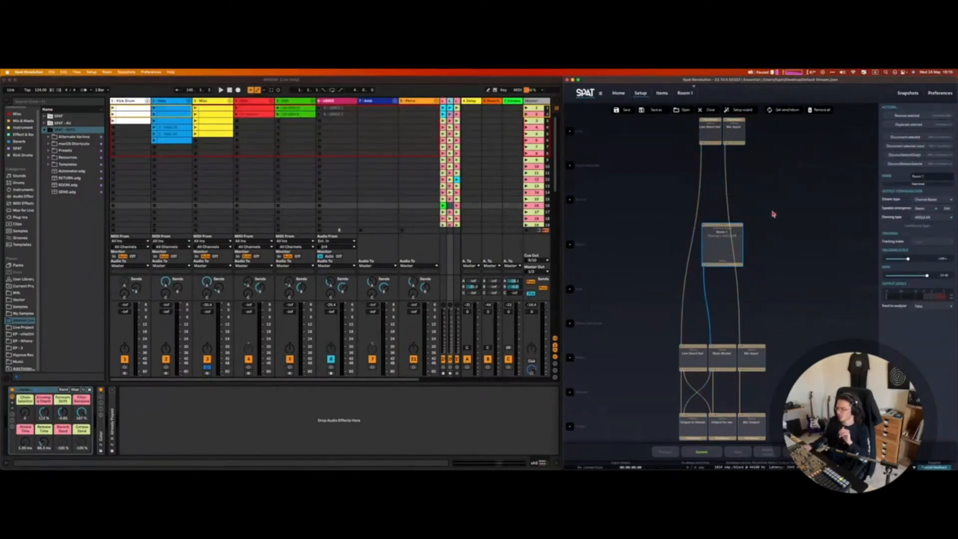
pyautogui.click(652, 250)
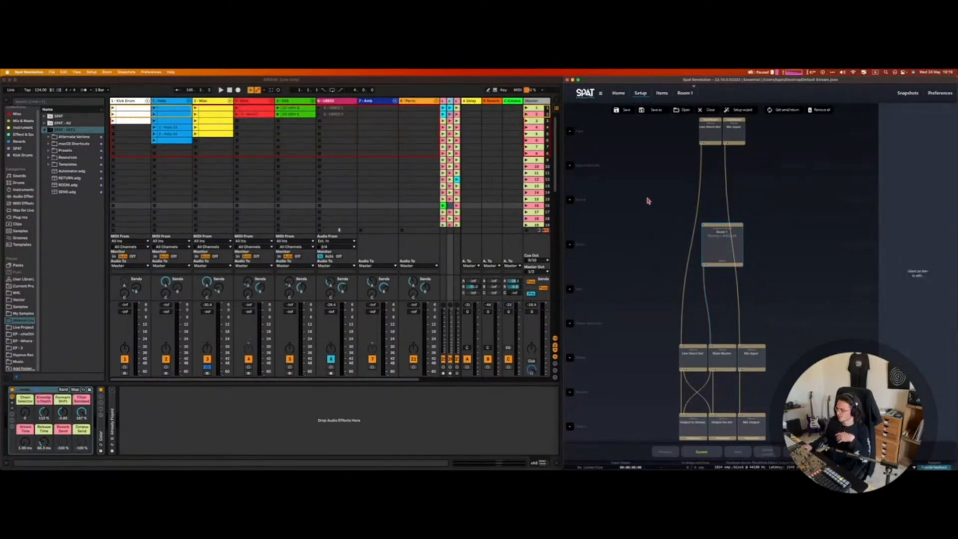
pyautogui.click(716, 357)
pyautogui.click(759, 186)
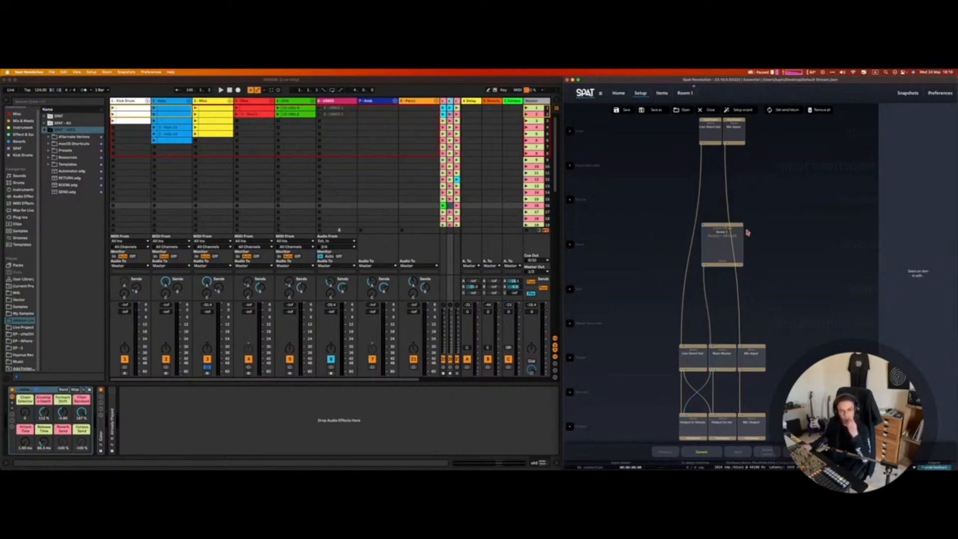
pyautogui.moveTo(775, 208); pyautogui.dragTo(685, 281)
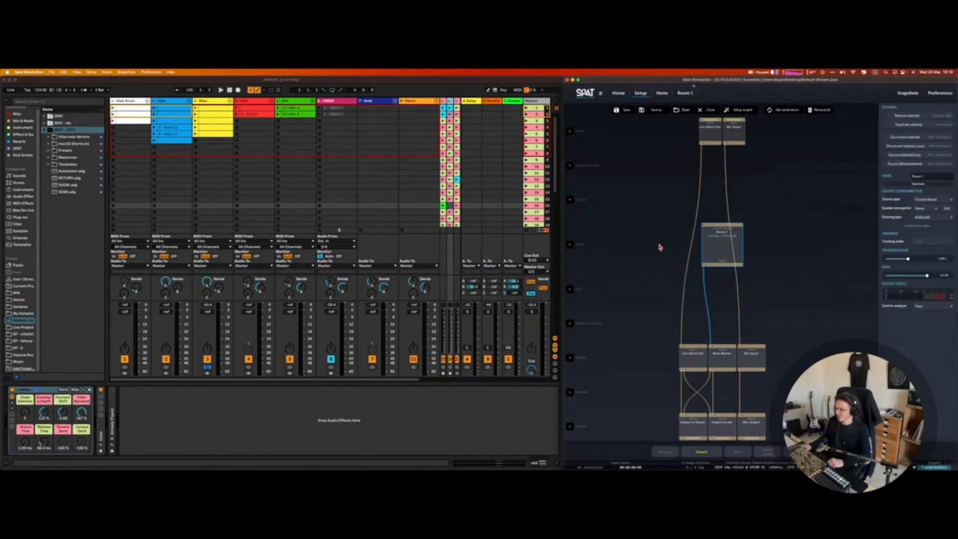
pyautogui.click(639, 245)
# - Compare the Live Direct Out input's routing with that of Room 1 in the setup graph
pyautogui.click(306, 406)
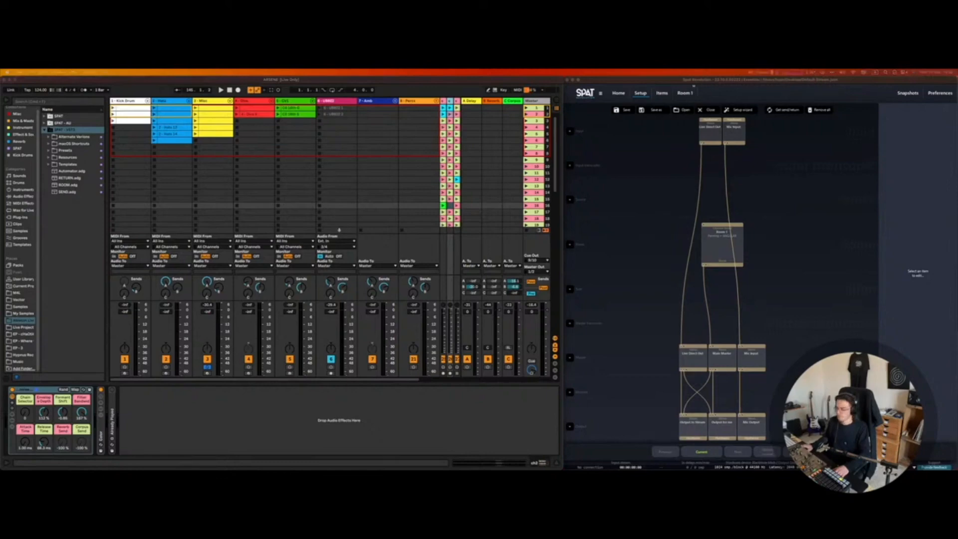
pyautogui.click(647, 279)
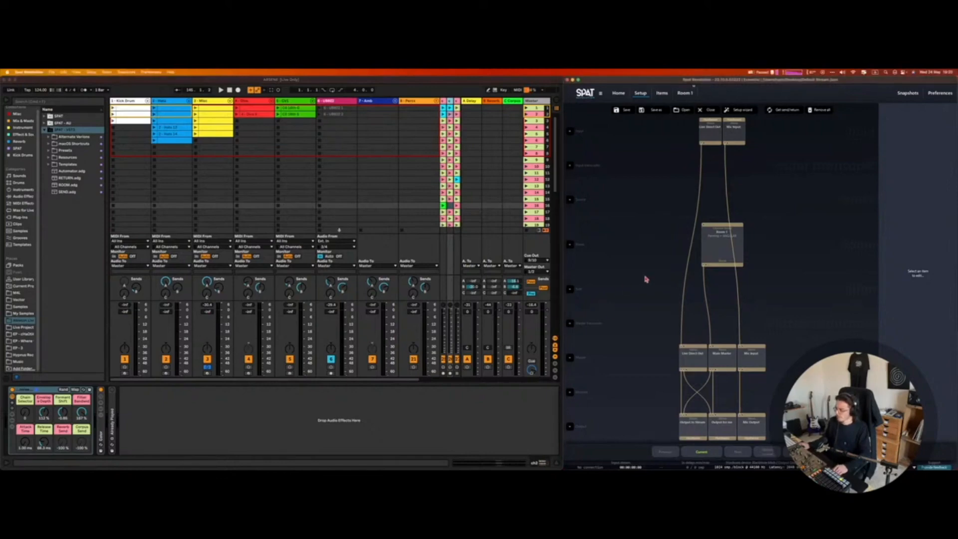
pyautogui.click(713, 140)
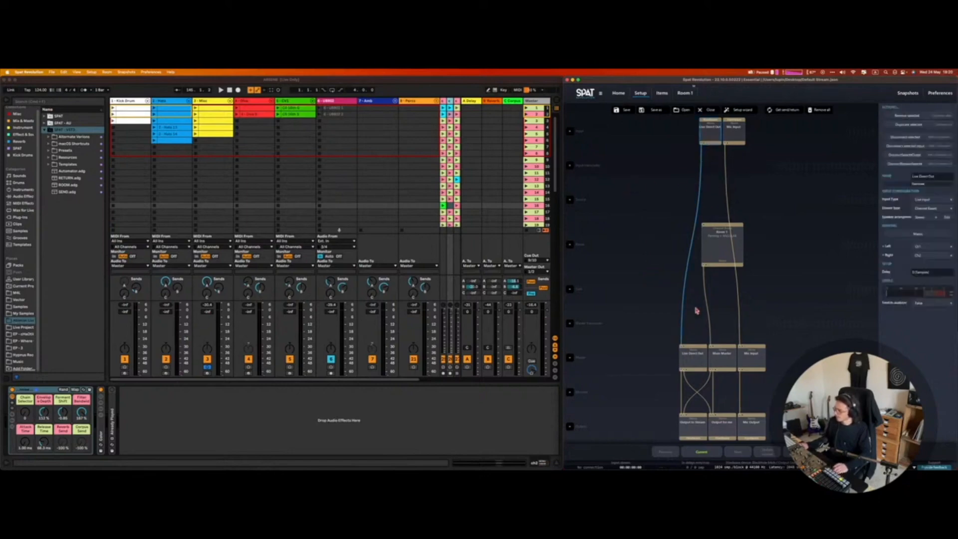
pyautogui.click(723, 253)
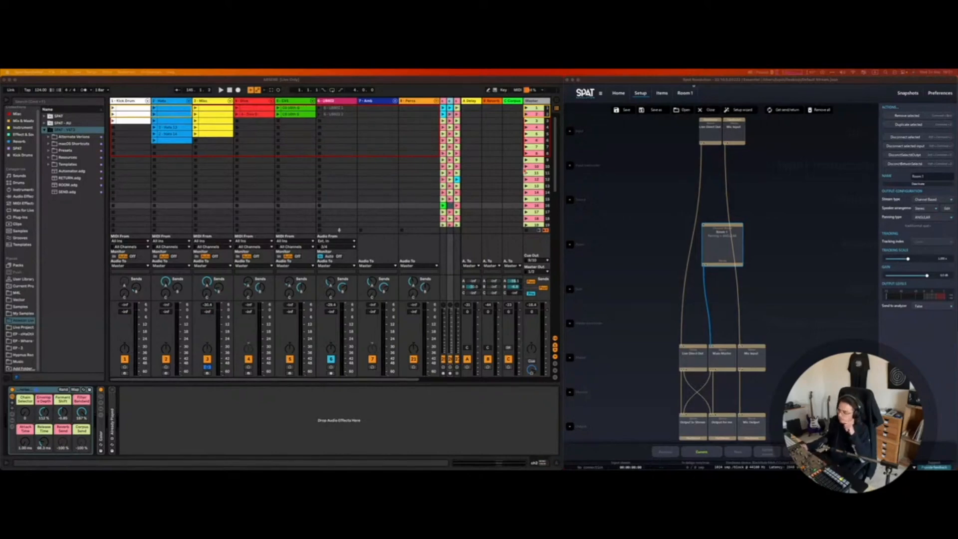
pyautogui.click(558, 172)
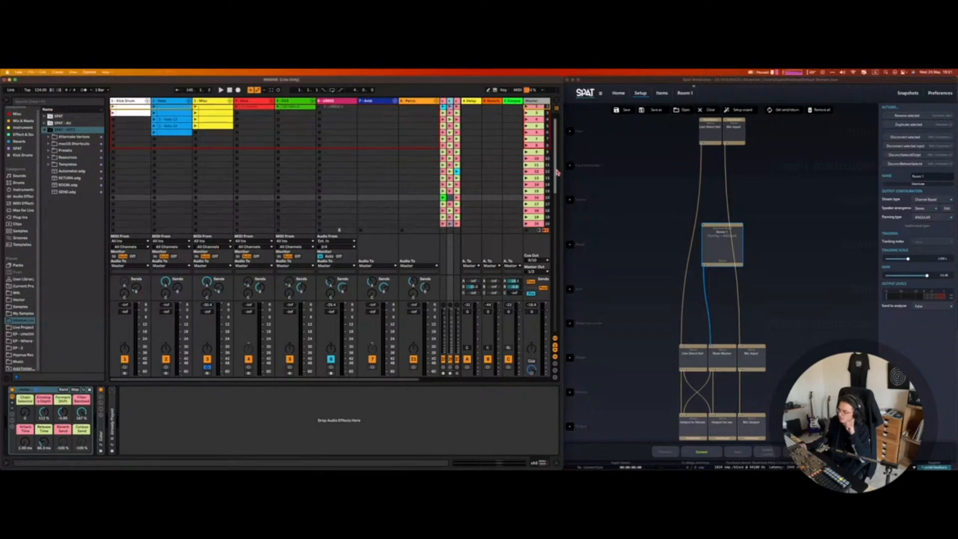
pyautogui.click(622, 160)
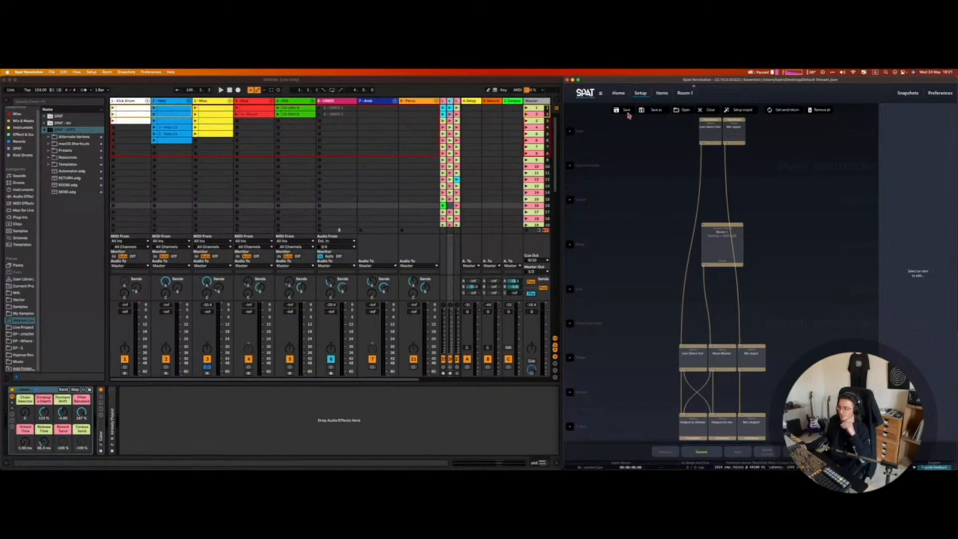
pyautogui.click(717, 131)
pyautogui.click(731, 239)
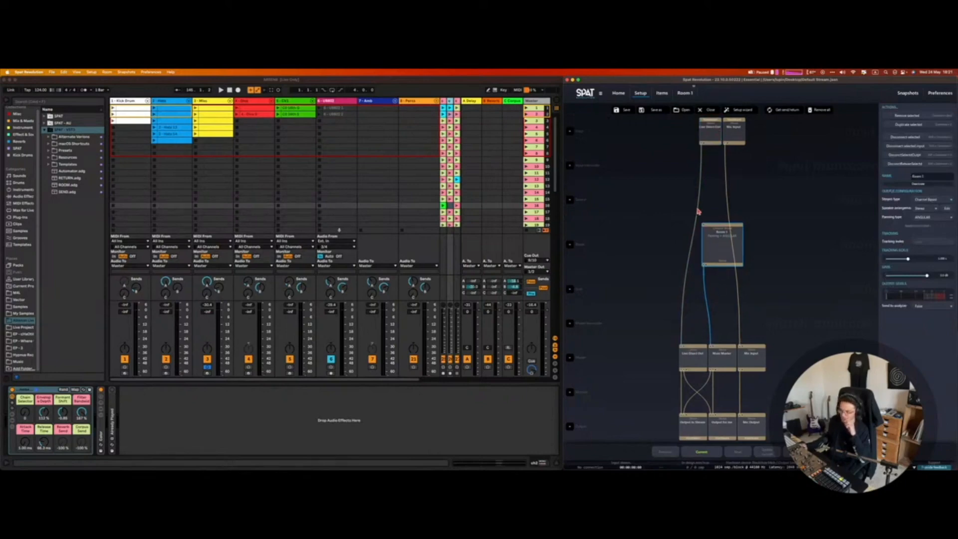
pyautogui.click(700, 330)
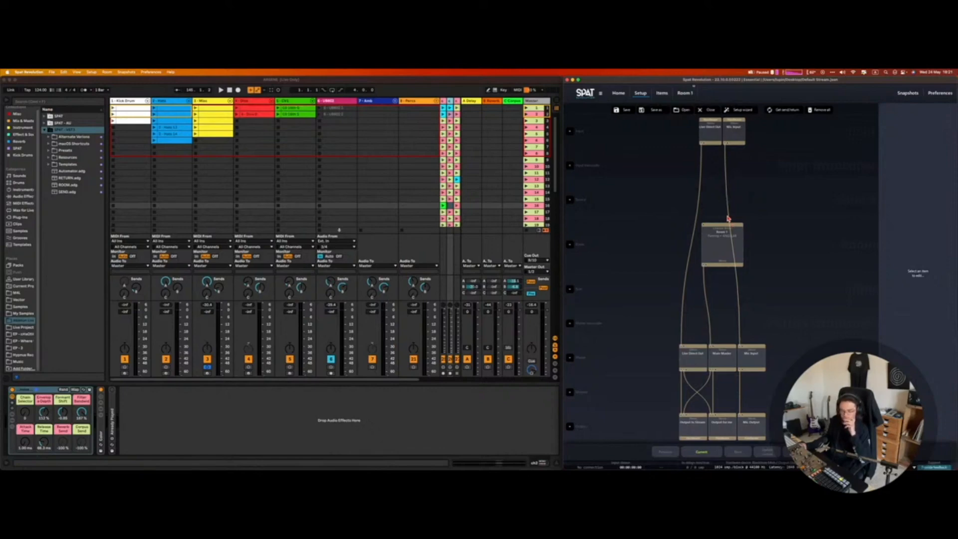
pyautogui.click(429, 395)
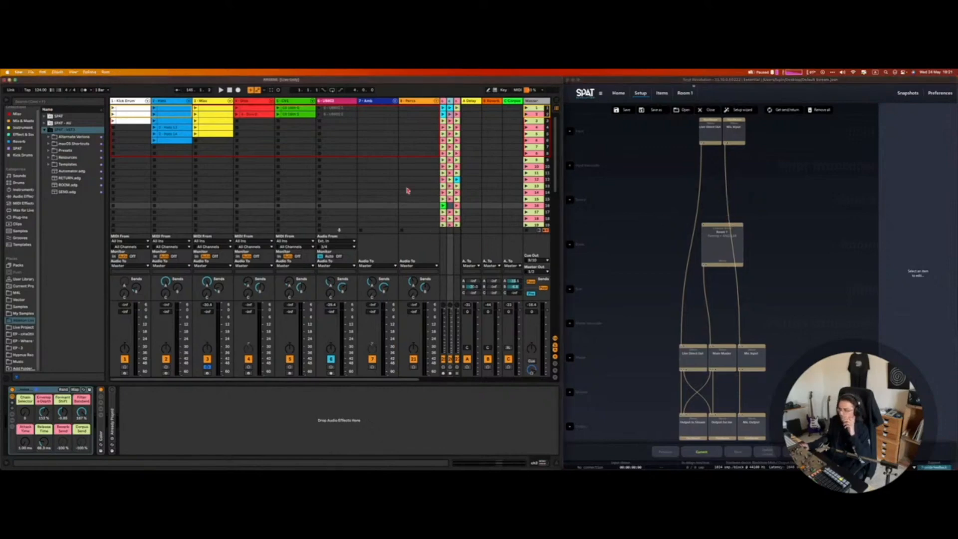
pyautogui.scroll(-2, 460, 243)
pyautogui.scroll(2, 468, 245)
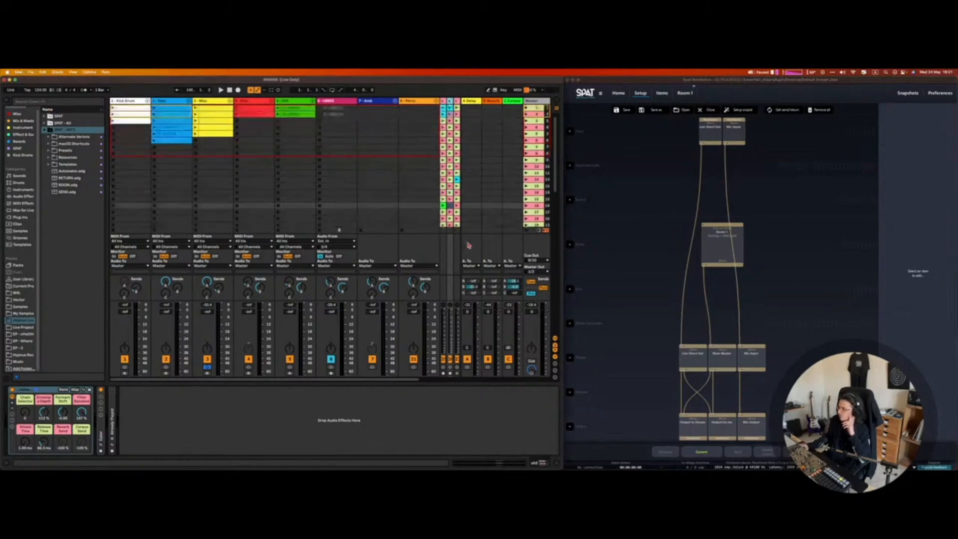
# - Bring up the Spat Revolution preferences, and the audio preferences in Ableton Live
pyautogui.click(653, 199)
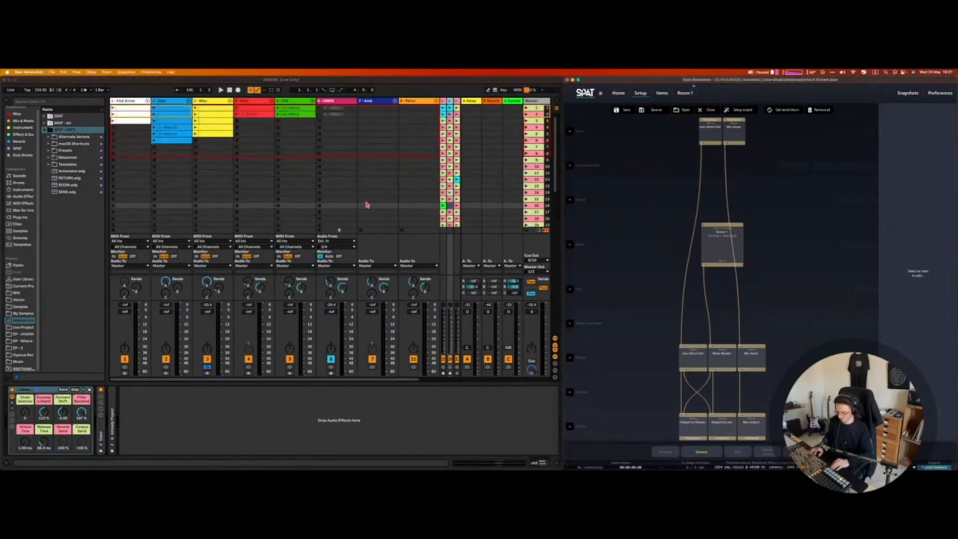
pyautogui.press('super+comma')
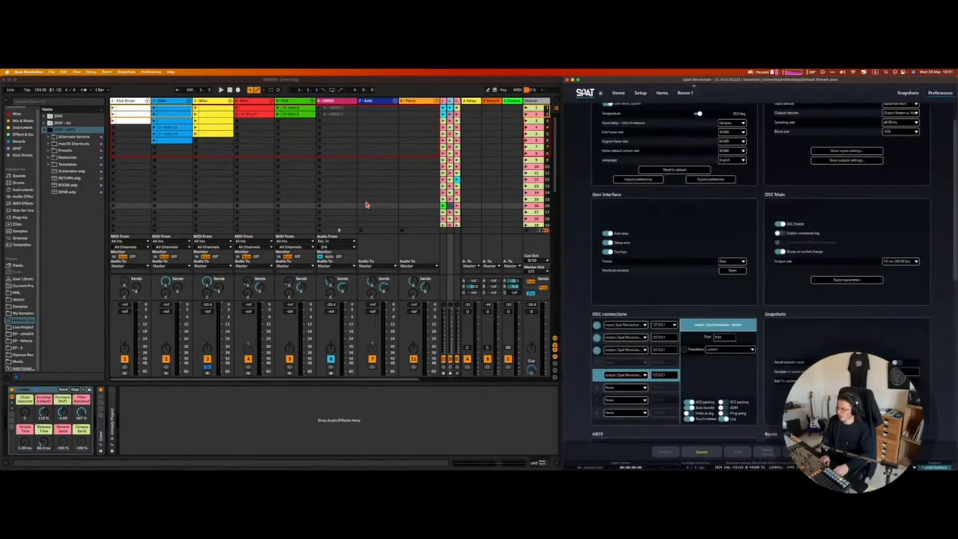
pyautogui.click(353, 406)
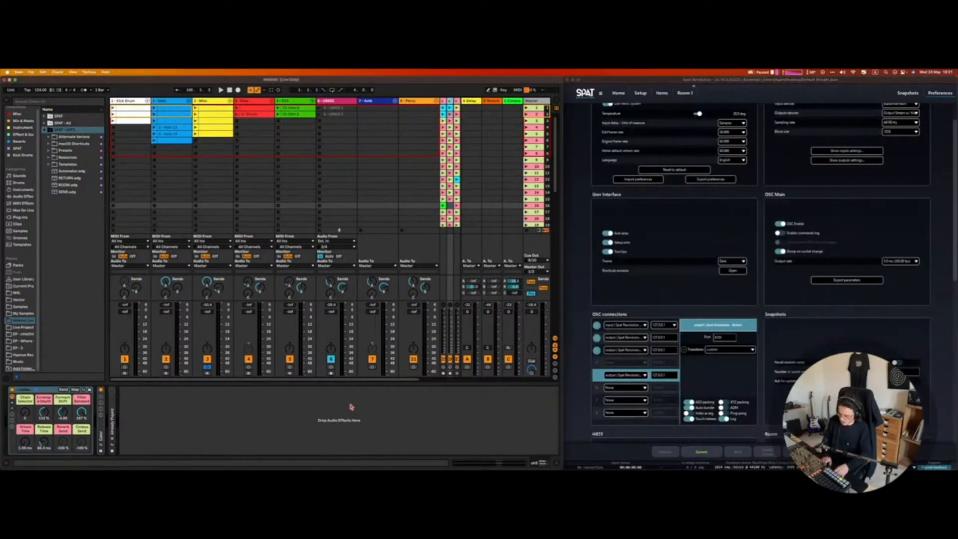
pyautogui.press('super+comma')
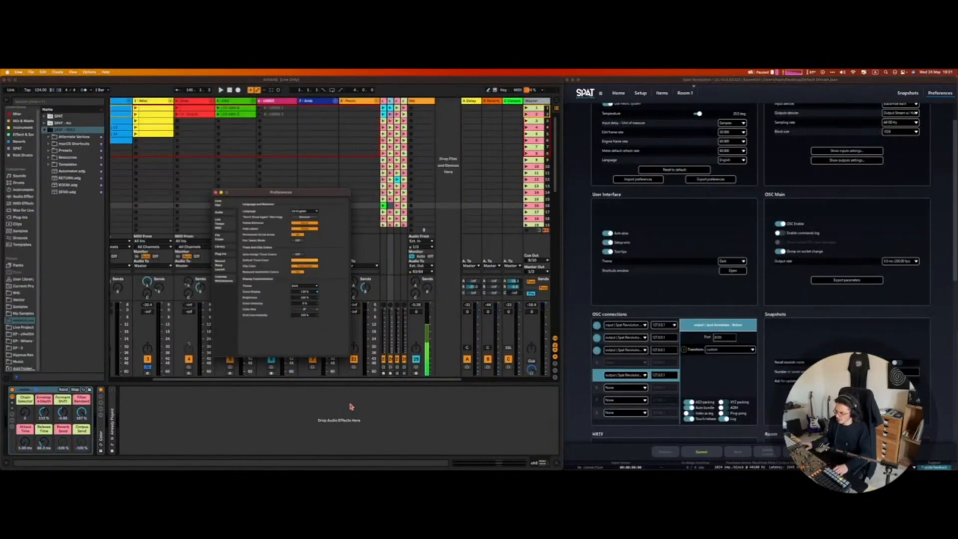
pyautogui.click(218, 213)
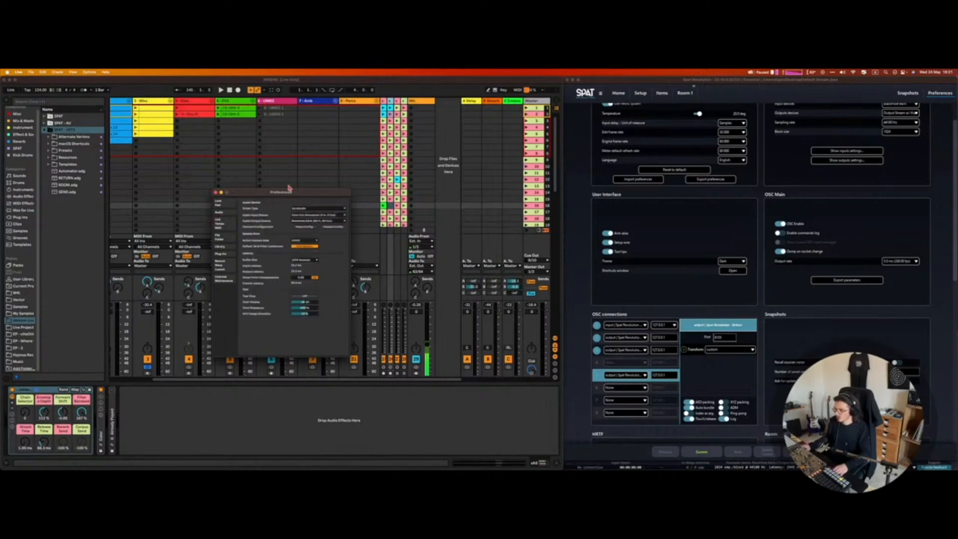
pyautogui.moveTo(291, 193)
pyautogui.mouseDown()
pyautogui.moveTo(244, 183)
pyautogui.moveTo(277, 188)
pyautogui.mouseUp()
# - Review the available audio output devices in Ableton Live's audio preferences
pyautogui.click(289, 218)
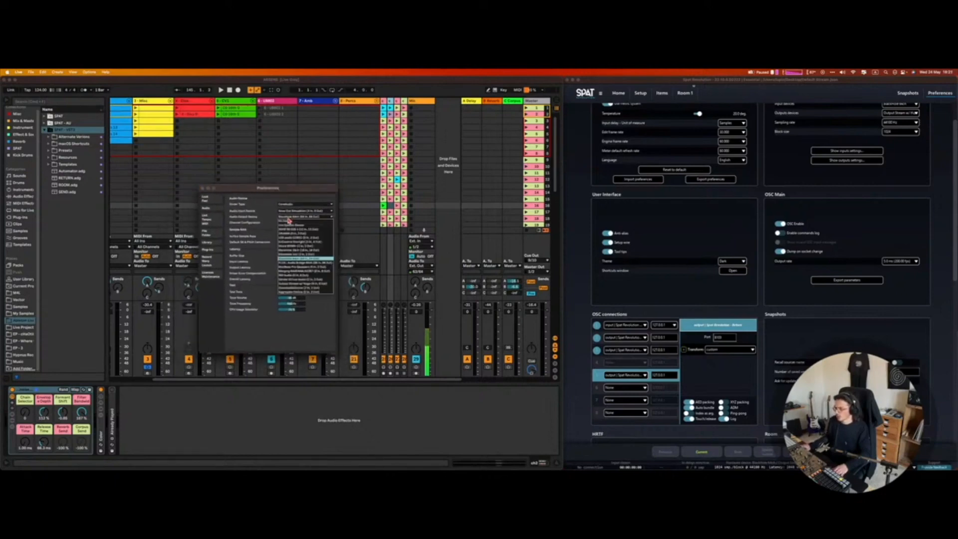
pyautogui.click(292, 222)
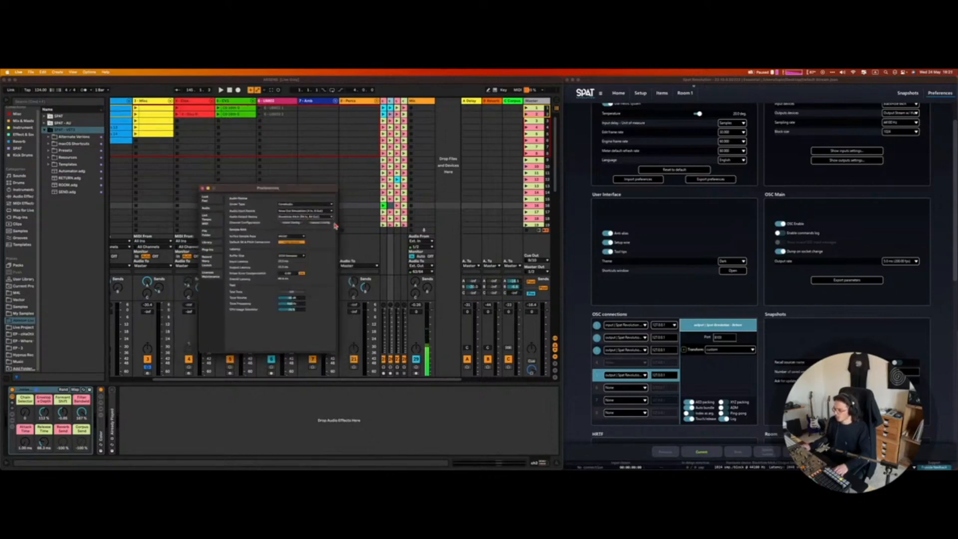
pyautogui.click(295, 217)
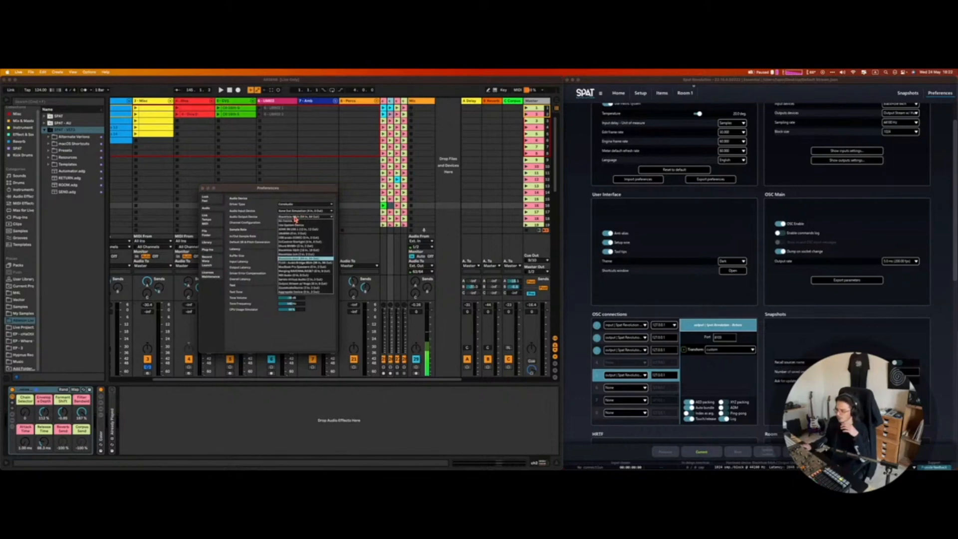
pyautogui.click(296, 218)
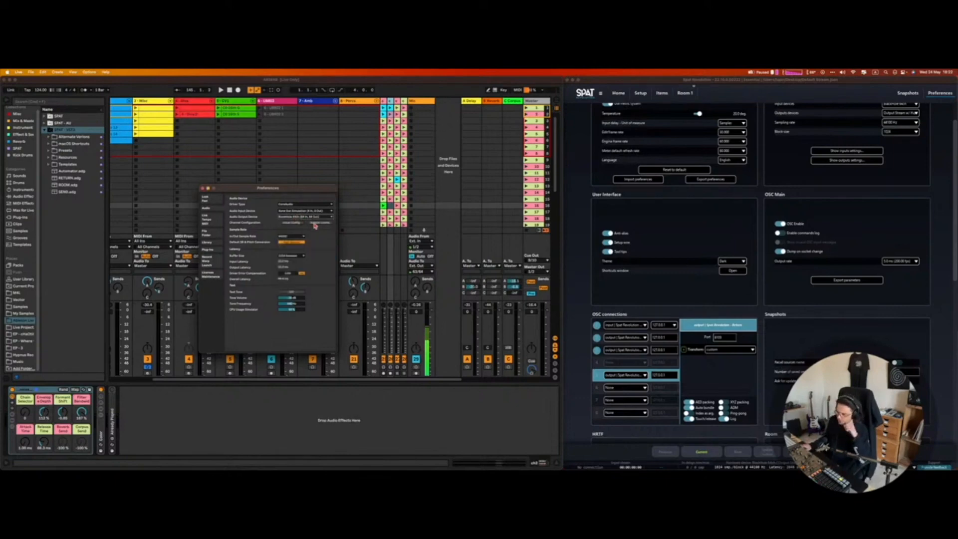
# - Review the mono and stereo outputs in Ableton Live's output configuration, and close the preferences
pyautogui.click(305, 223)
pyautogui.scroll(-5, 240, 229)
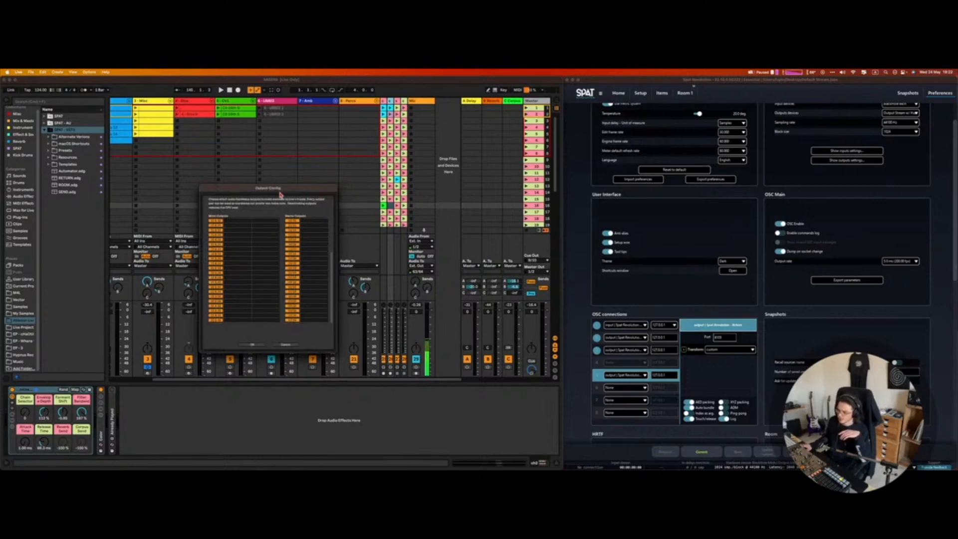
pyautogui.click(251, 345)
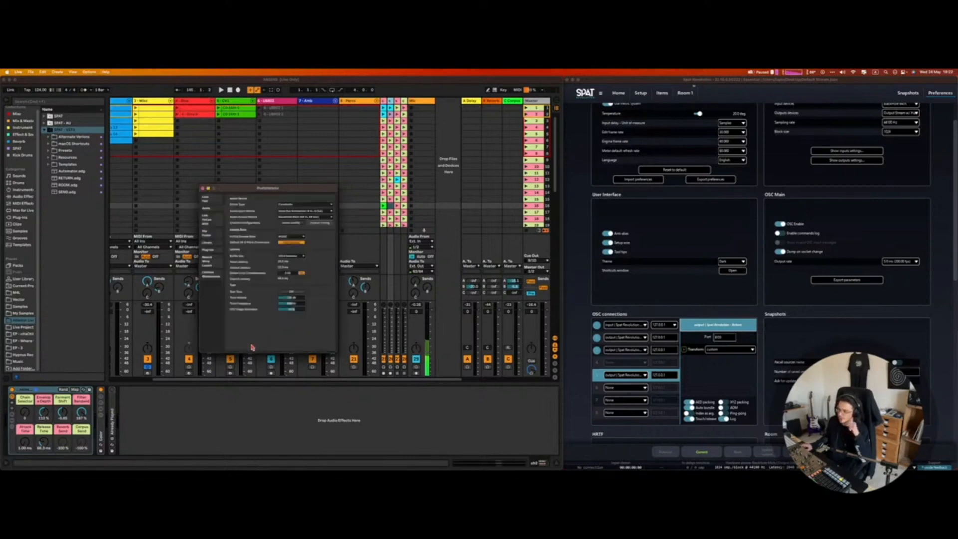
pyautogui.click(202, 188)
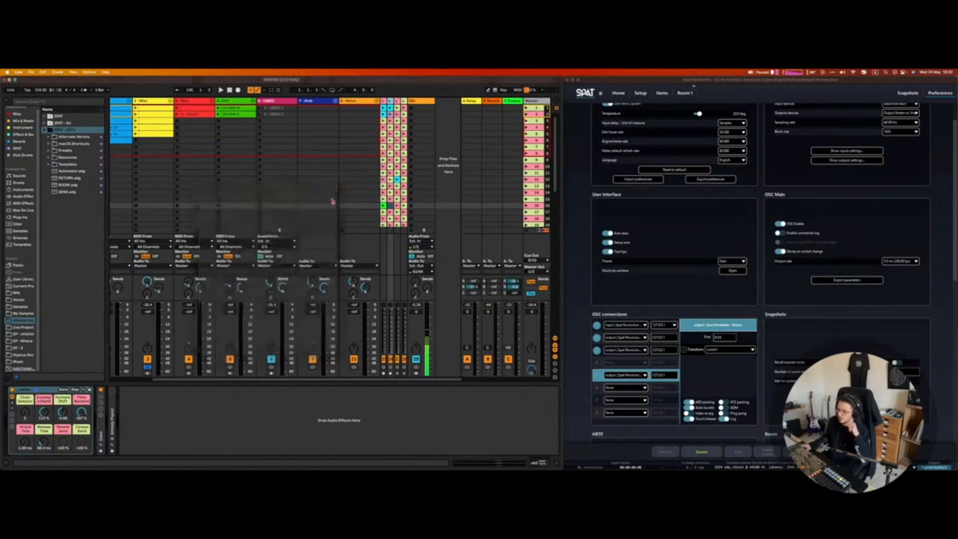
# - Review the hardware input and output device lists in the Spat Revolution preferences
pyautogui.scroll(2, 941, 198)
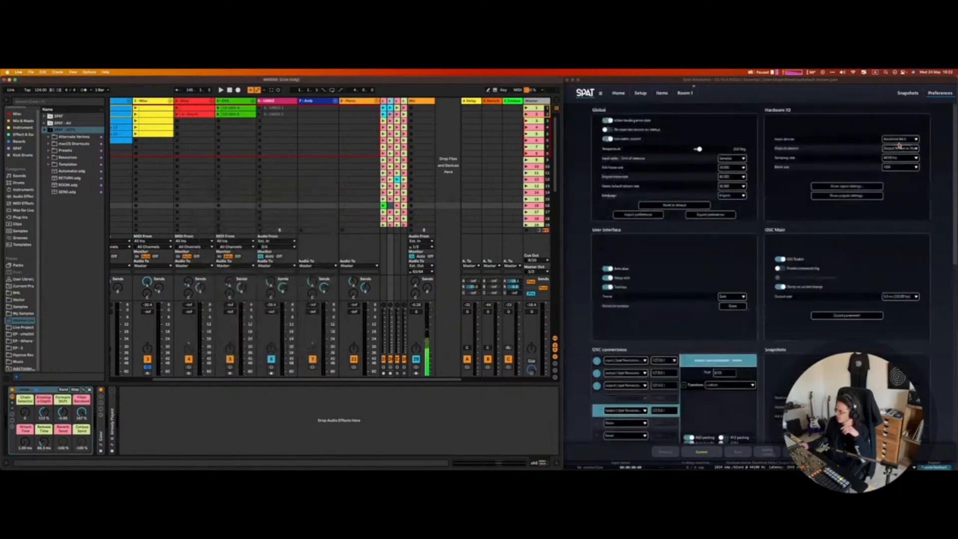
pyautogui.click(898, 147)
pyautogui.click(867, 121)
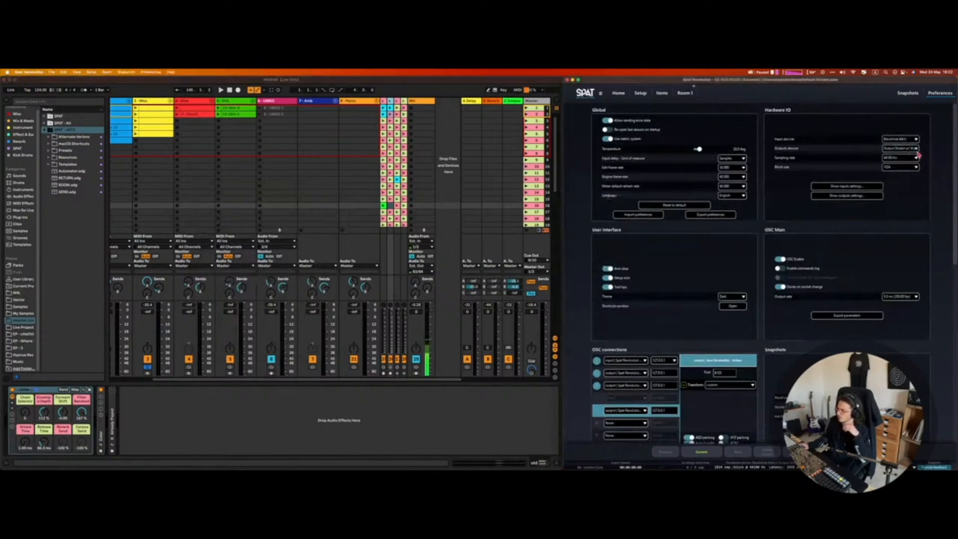
pyautogui.click(906, 141)
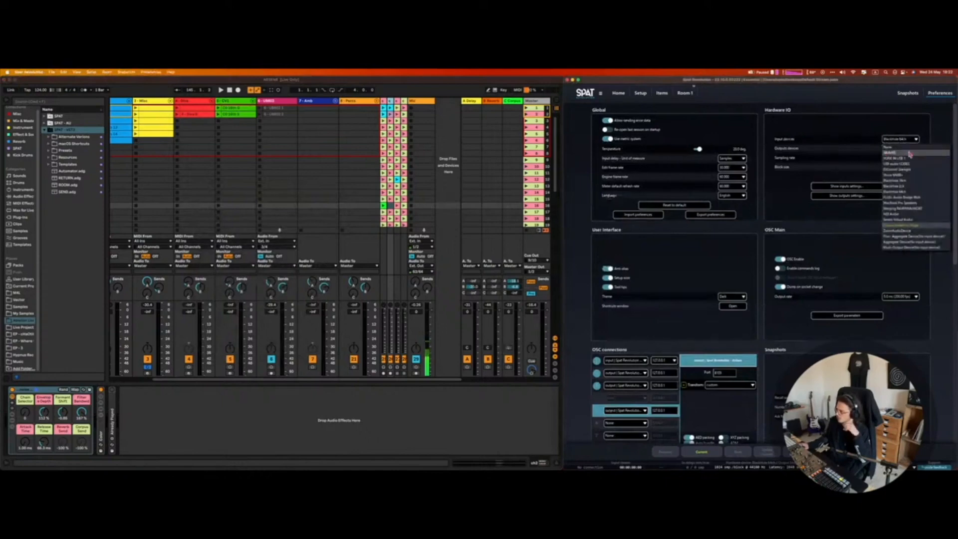
pyautogui.click(909, 138)
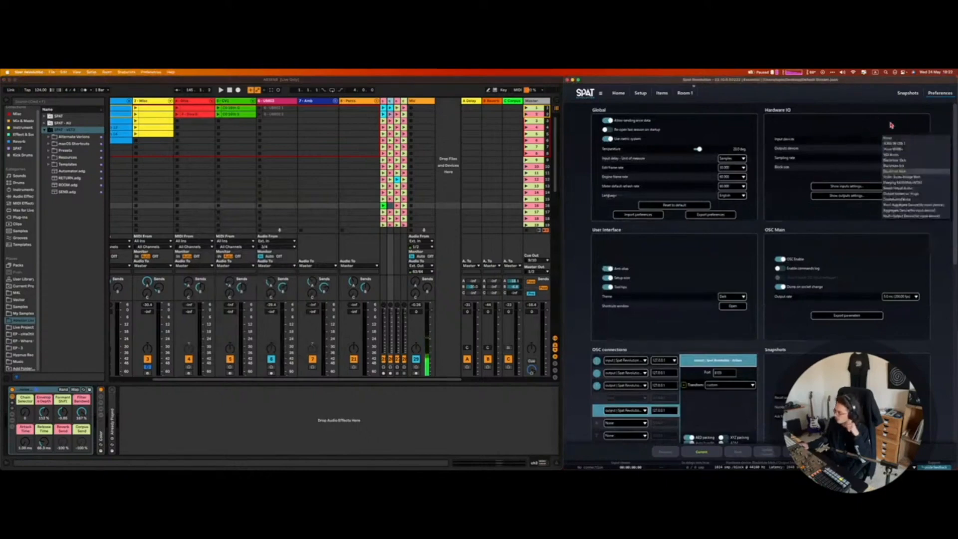
pyautogui.click(908, 175)
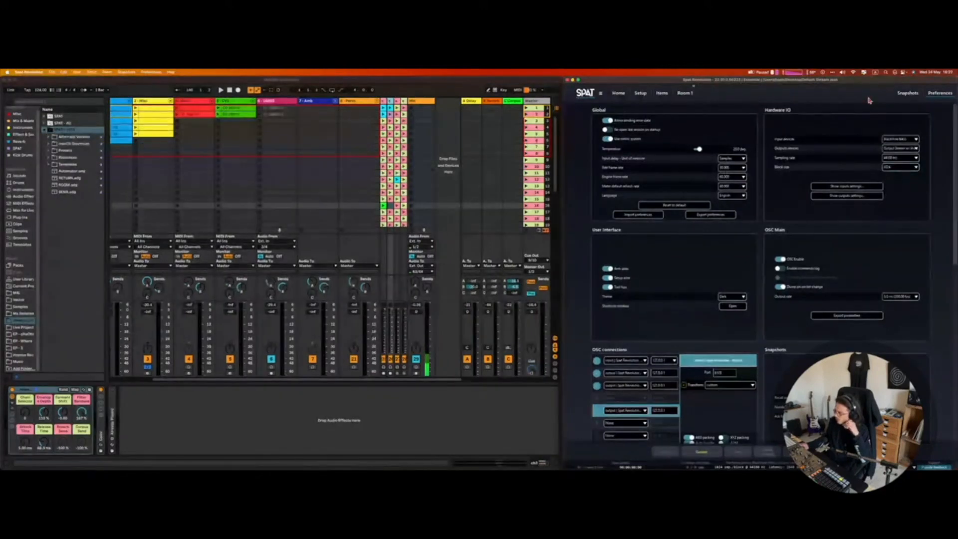
# - Look over the Spat Revolution preferences and the Room 1 view, and return to the setup graph
pyautogui.scroll(-2, 820, 249)
pyautogui.scroll(-3, 820, 249)
pyautogui.scroll(4, 902, 201)
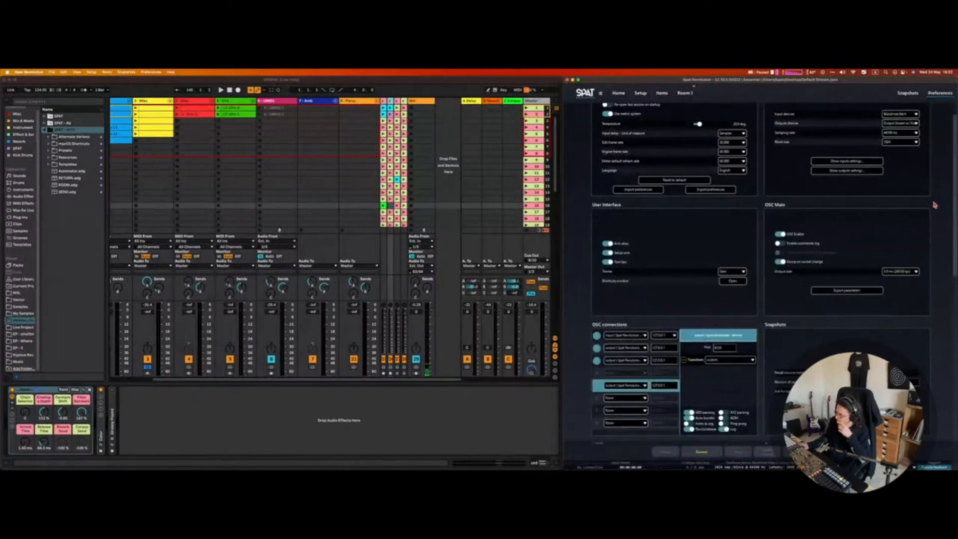
pyautogui.scroll(2, 935, 206)
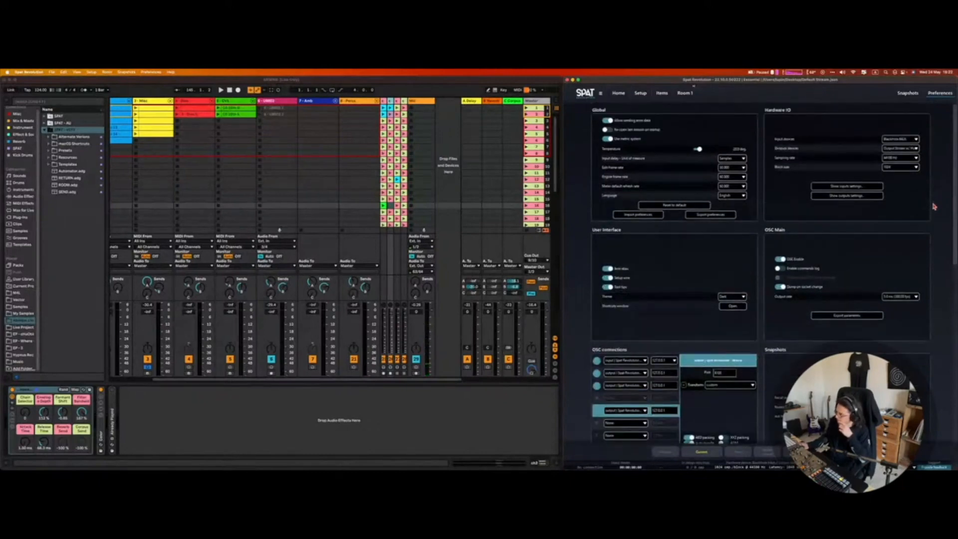
pyautogui.click(660, 94)
pyautogui.click(799, 289)
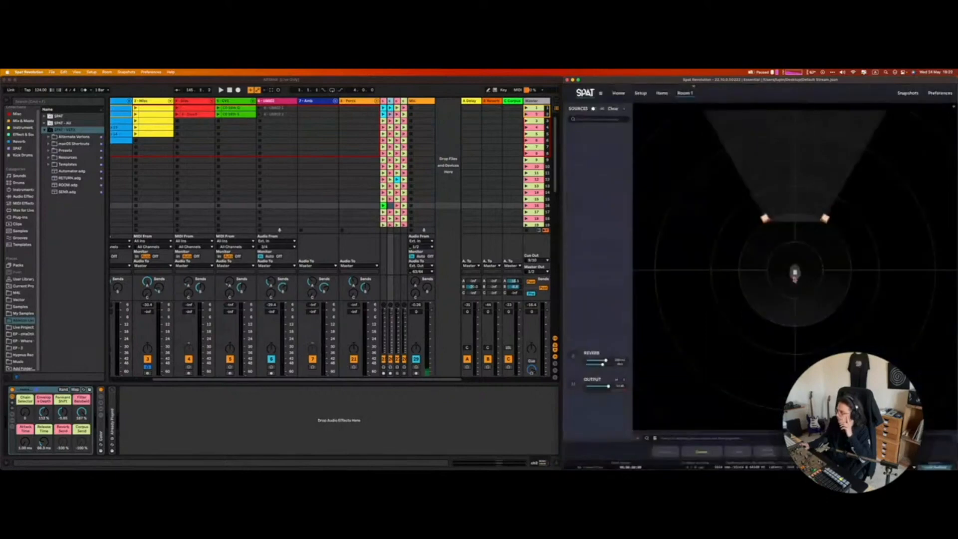
pyautogui.click(640, 94)
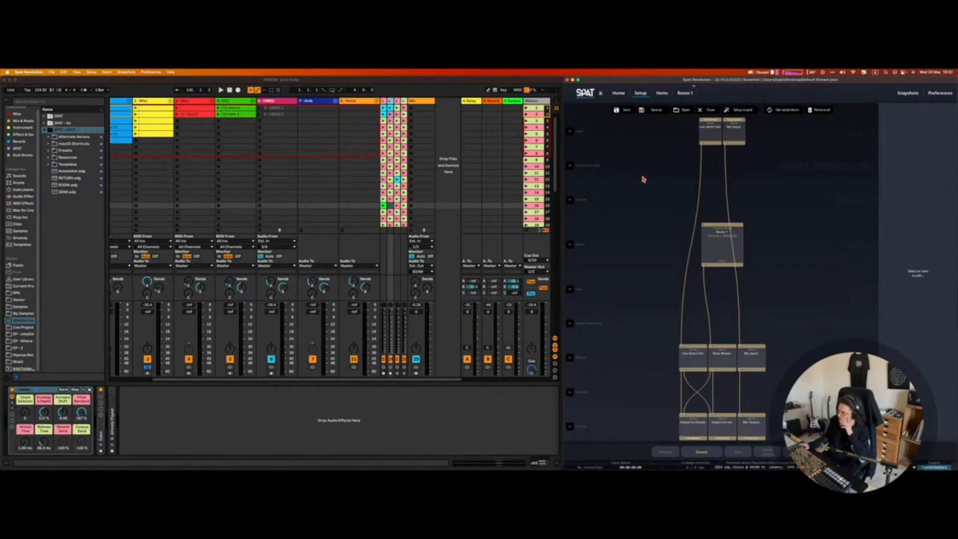
# - Switch to Ableton Live, bring the first session tracks into view and select the Master track
pyautogui.hscroll(-3, 324, 136)
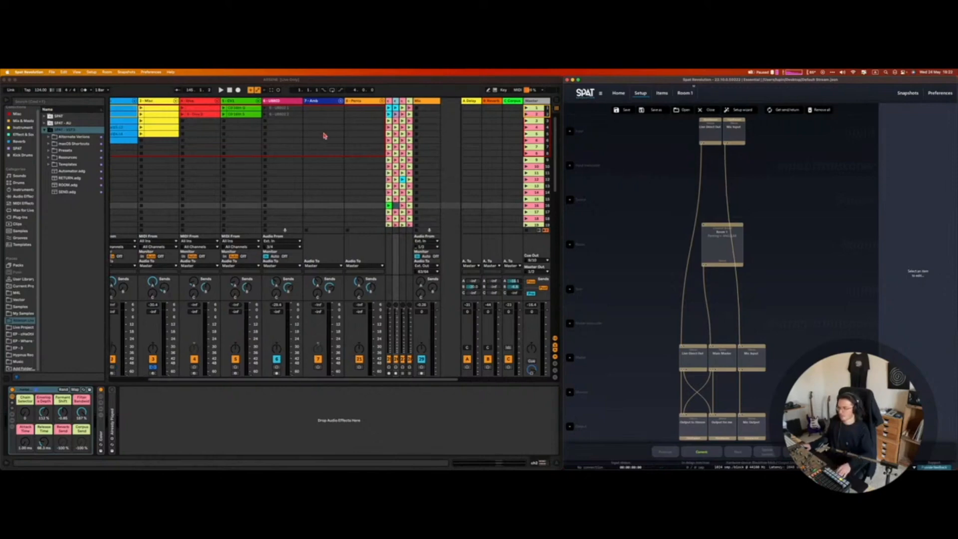
pyautogui.click(343, 138)
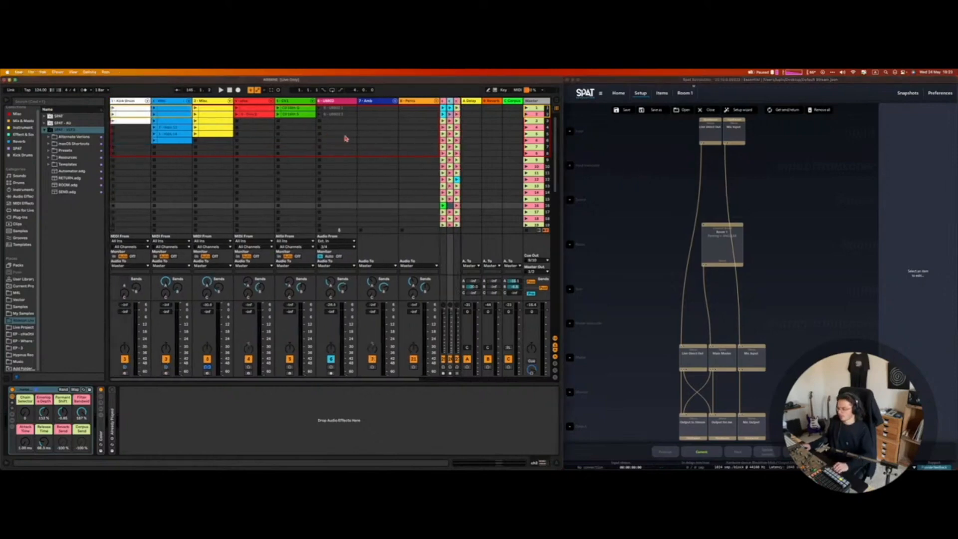
pyautogui.click(389, 140)
pyautogui.click(402, 108)
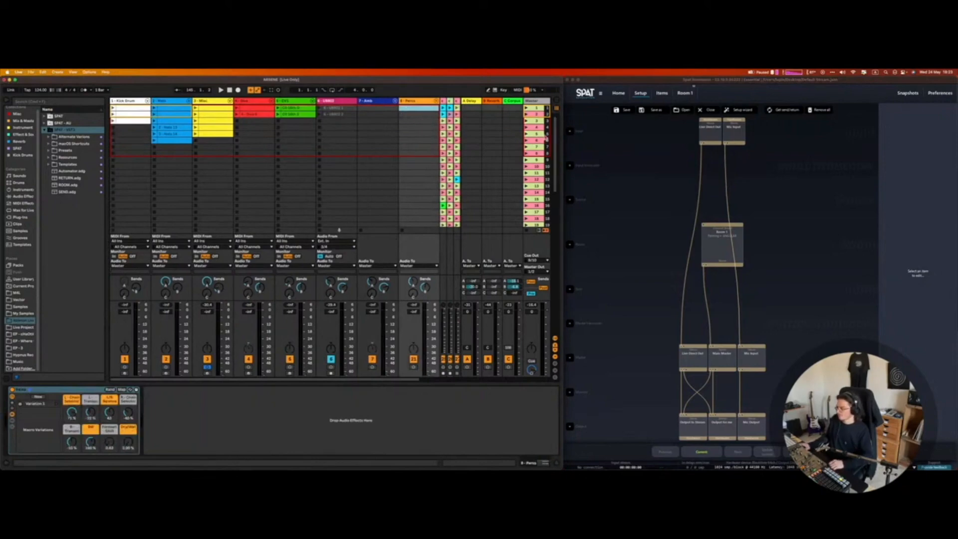
pyautogui.click(538, 103)
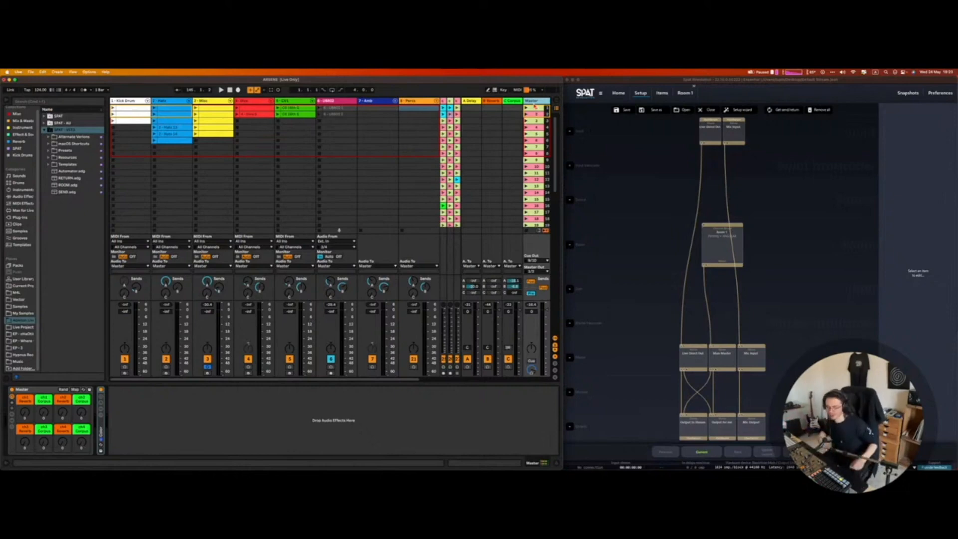
# - In the Spat Revolution setup graph, inspect the Live Direct Out input and master and the output they feed
pyautogui.click(691, 177)
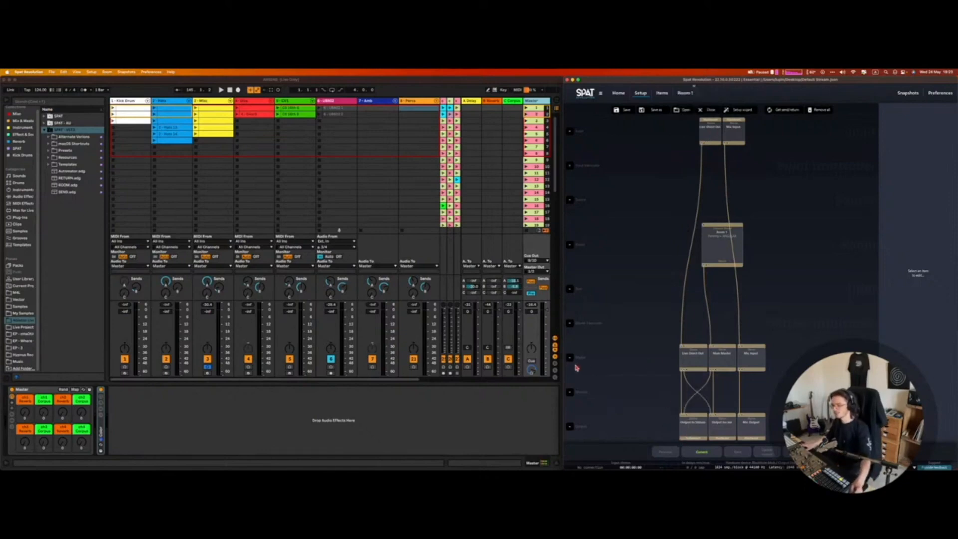
pyautogui.click(700, 367)
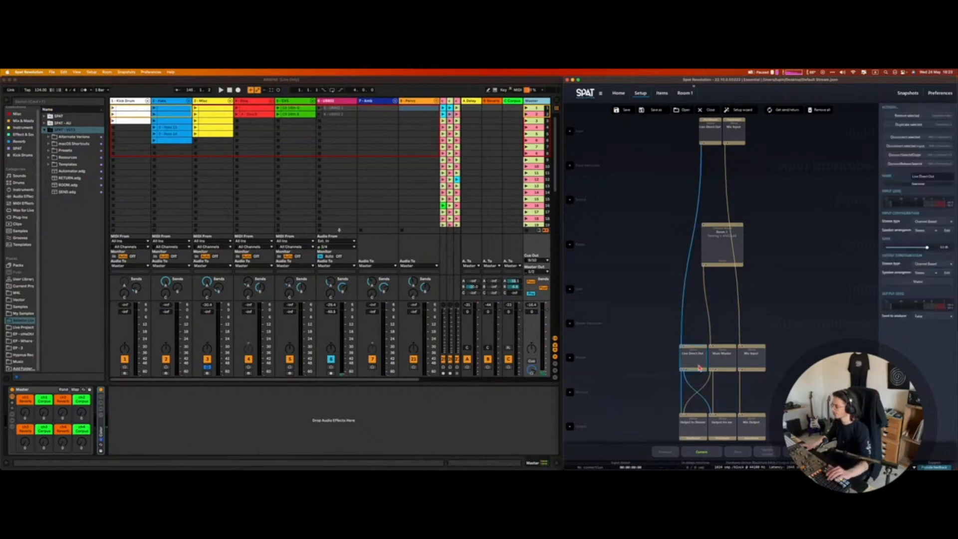
pyautogui.click(716, 129)
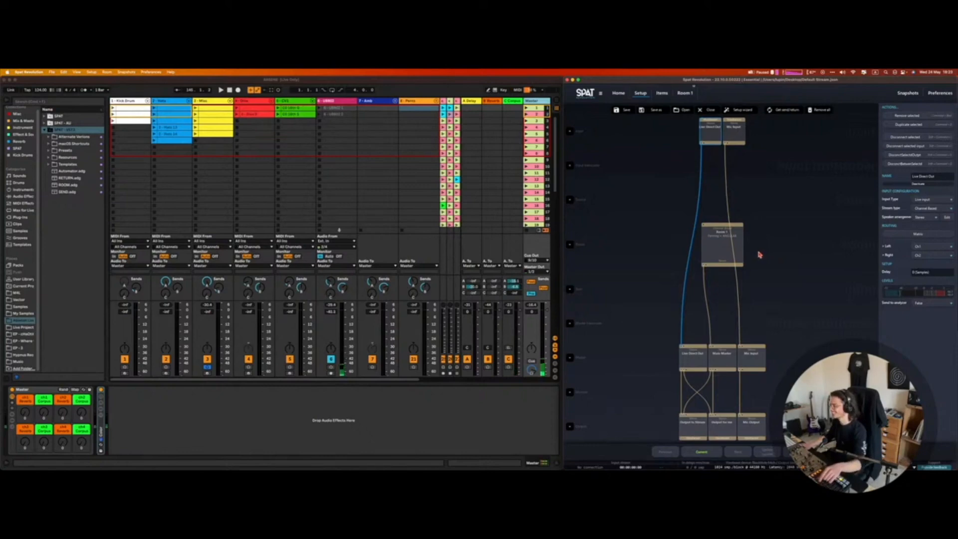
pyautogui.click(690, 355)
pyautogui.click(729, 438)
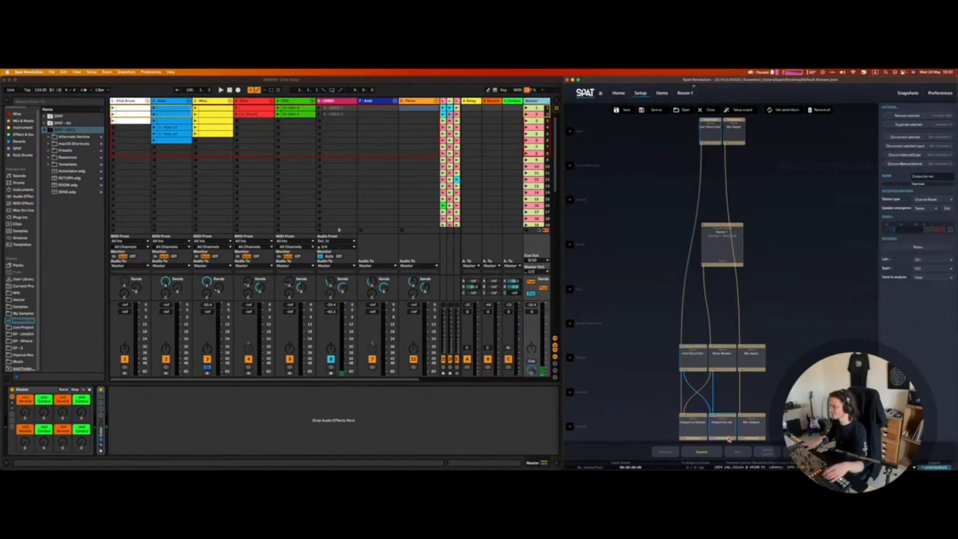
pyautogui.click(696, 371)
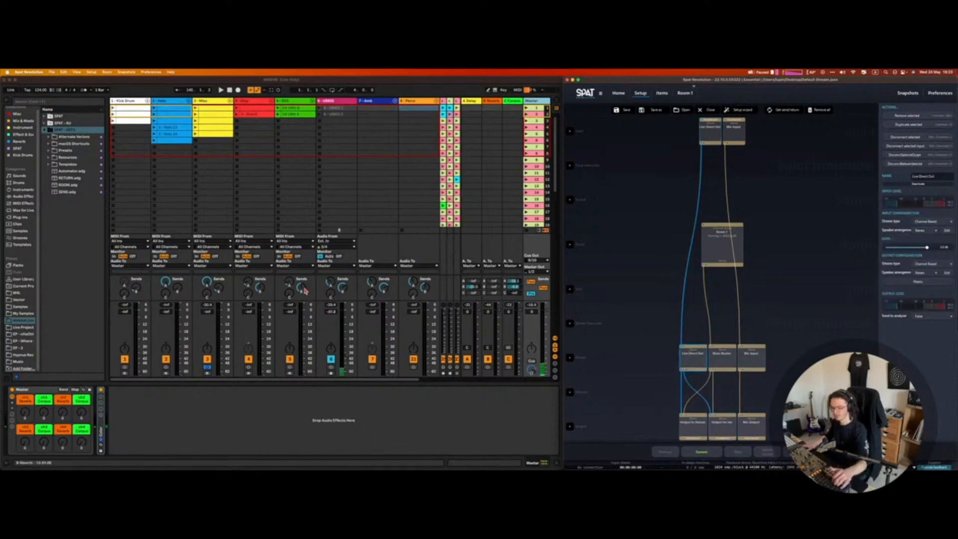
# - Switch back to Ableton Live and clear the note selection in the playing hats clip
pyautogui.click(327, 105)
pyautogui.click(327, 105)
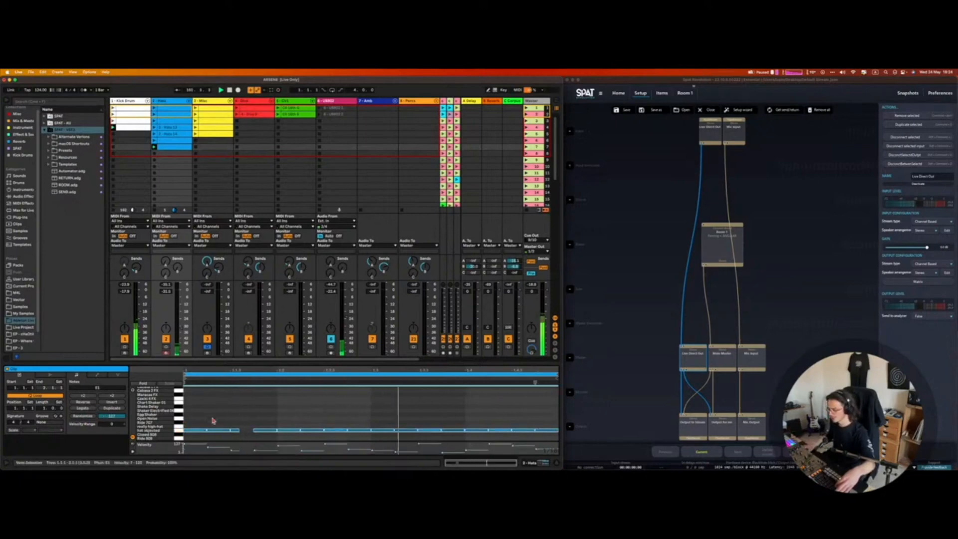
pyautogui.click(269, 412)
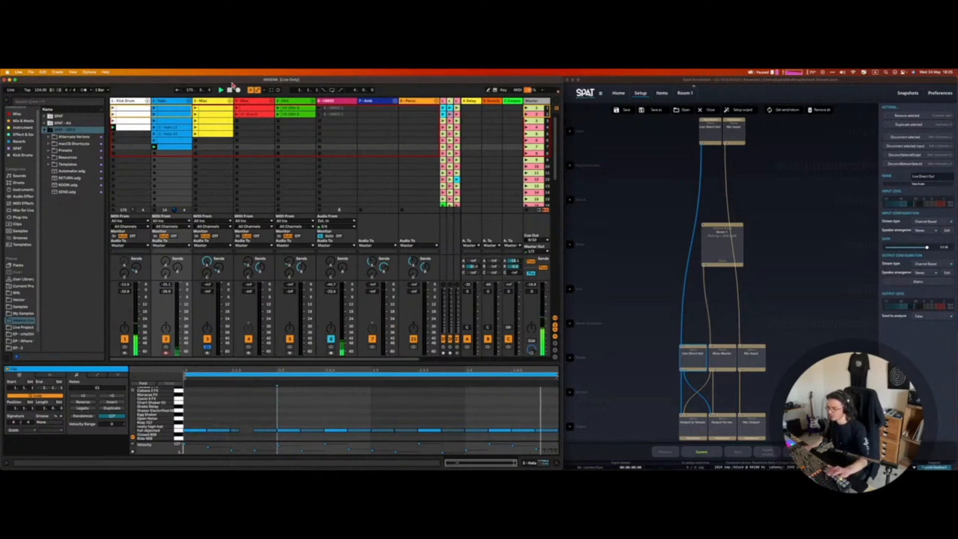
# - Route the Kick Drum track's audio output to Ext. Out
pyautogui.click(133, 110)
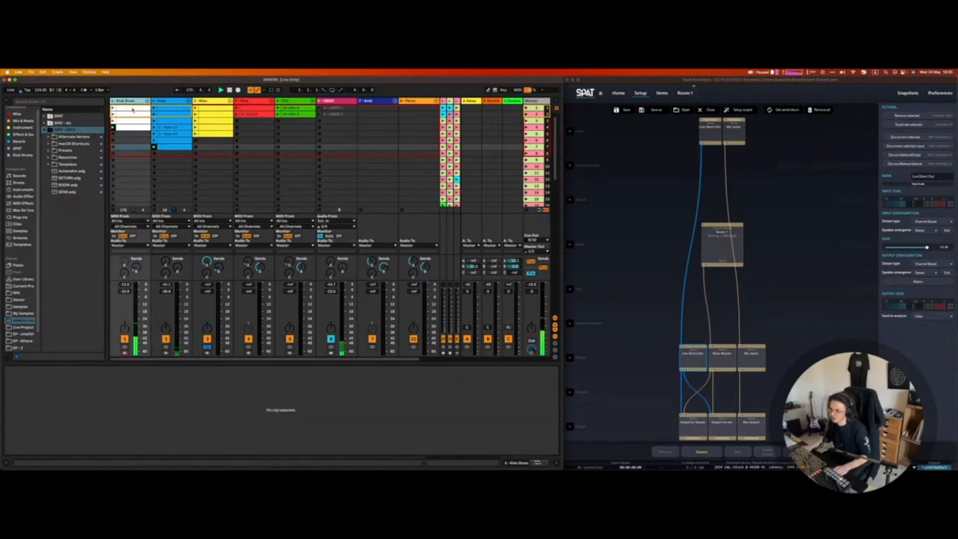
pyautogui.click(130, 246)
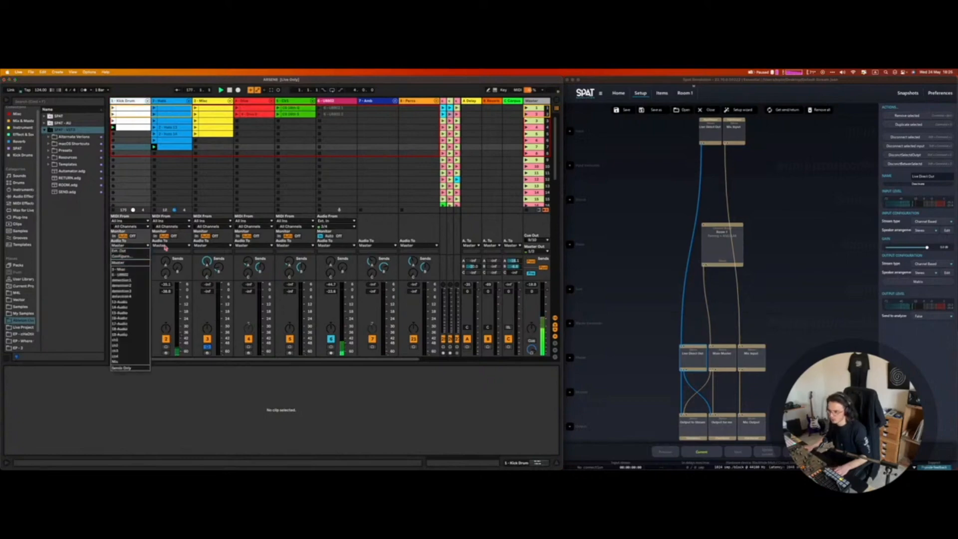
pyautogui.click(119, 251)
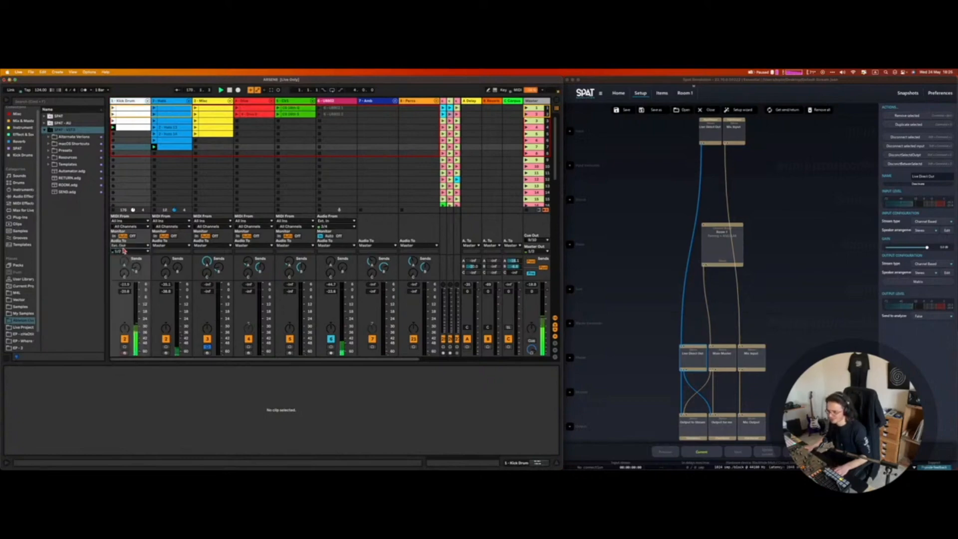
pyautogui.click(121, 252)
pyautogui.click(121, 253)
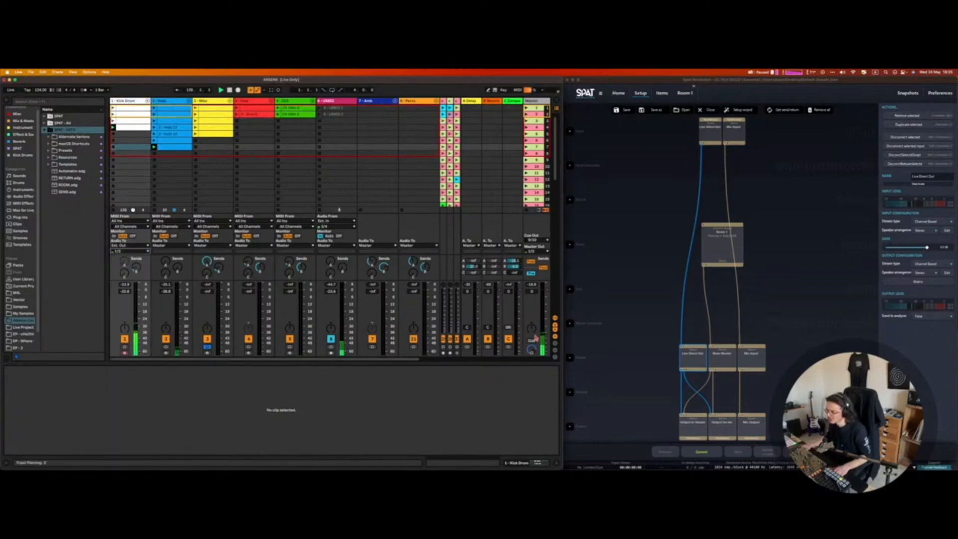
# - Look through the stereo and mono outputs available to the Kick Drum track and send it to mono output 3
pyautogui.click(122, 252)
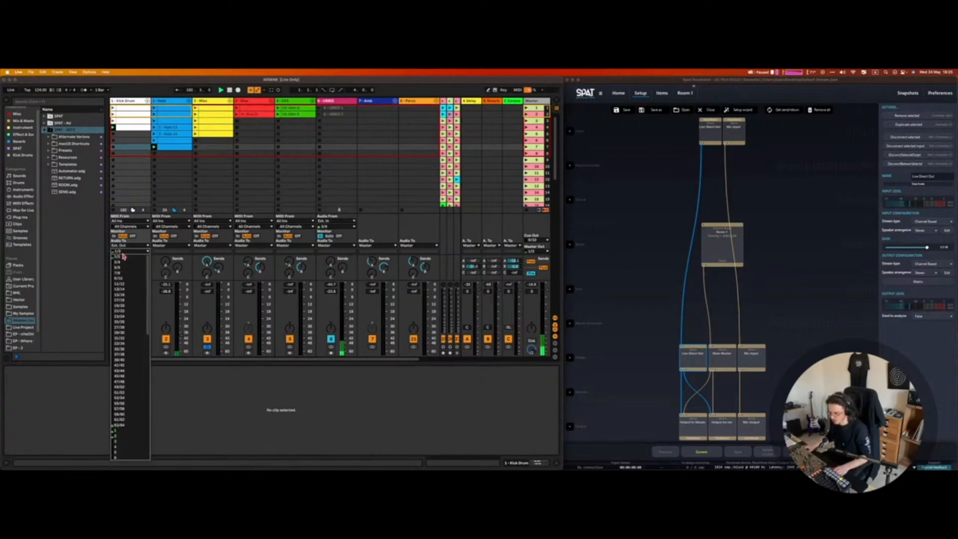
pyautogui.scroll(-4, 122, 410)
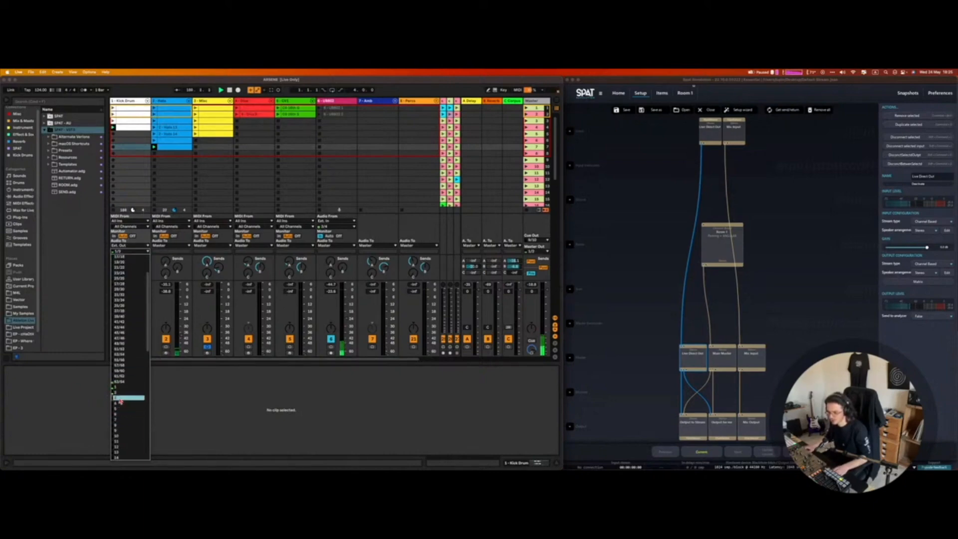
pyautogui.click(237, 388)
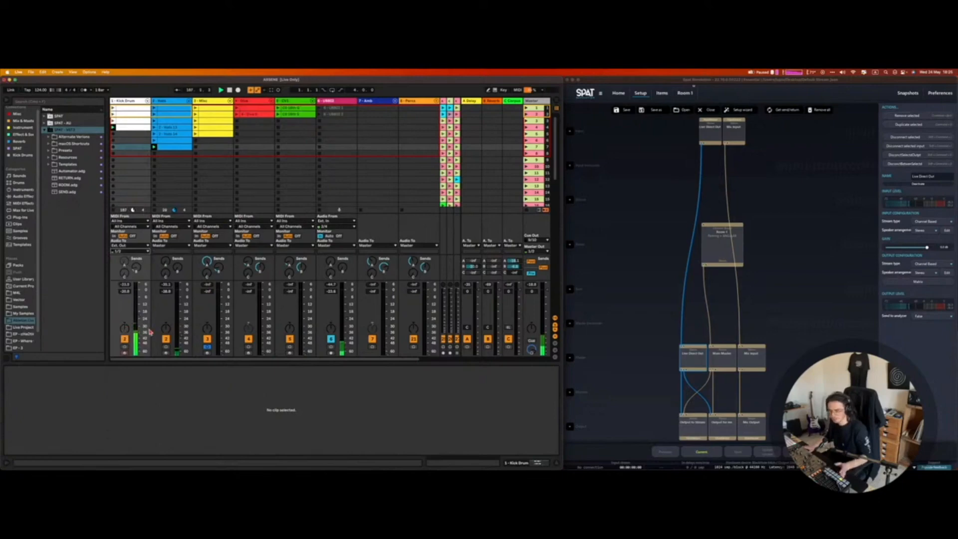
pyautogui.click(123, 252)
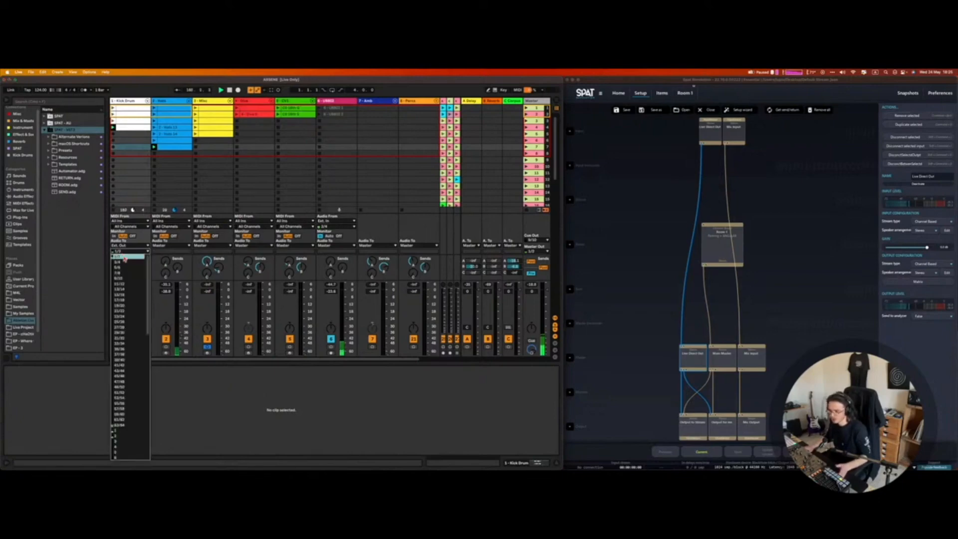
pyautogui.click(187, 408)
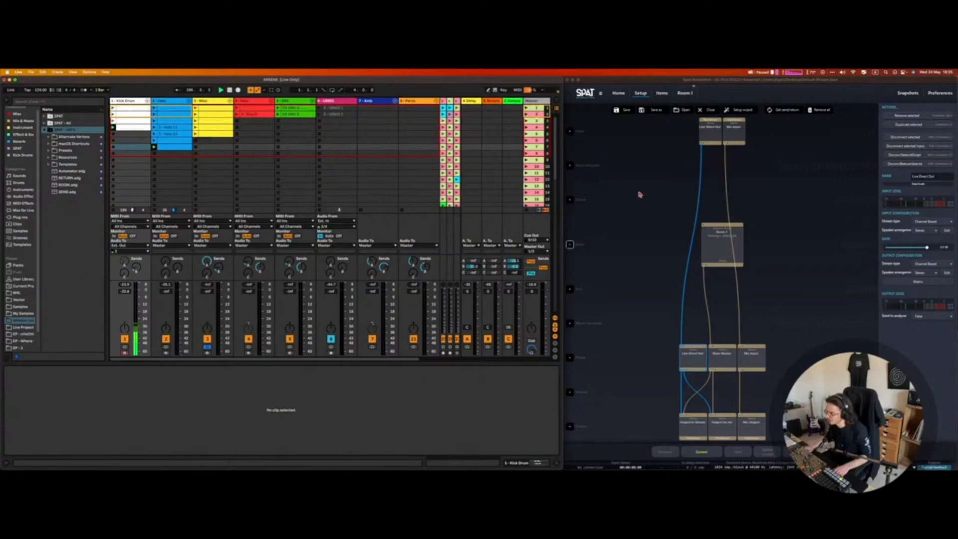
# - Add a new input to the Spat Revolution setup graph and assign its mono routing to channel 3
pyautogui.click(670, 156)
pyautogui.click(574, 134)
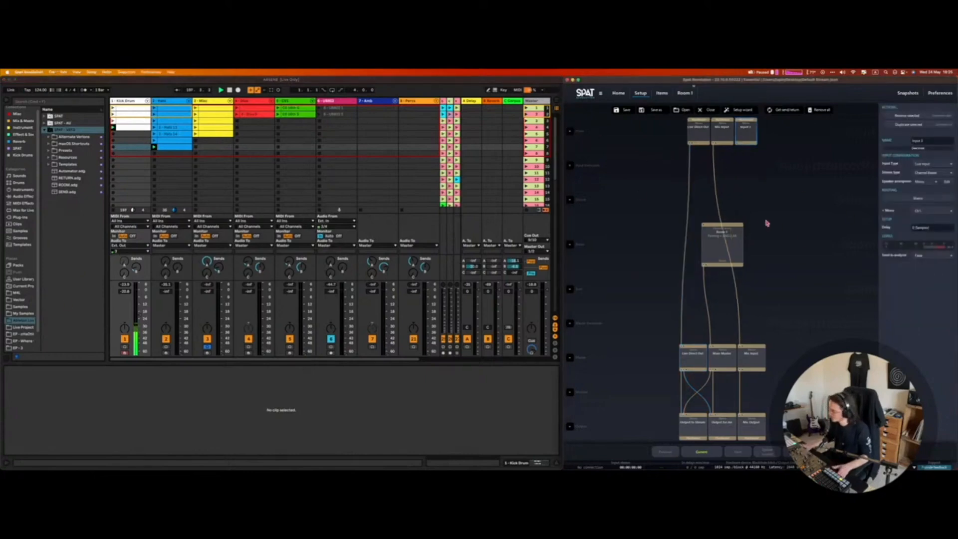
pyautogui.click(929, 210)
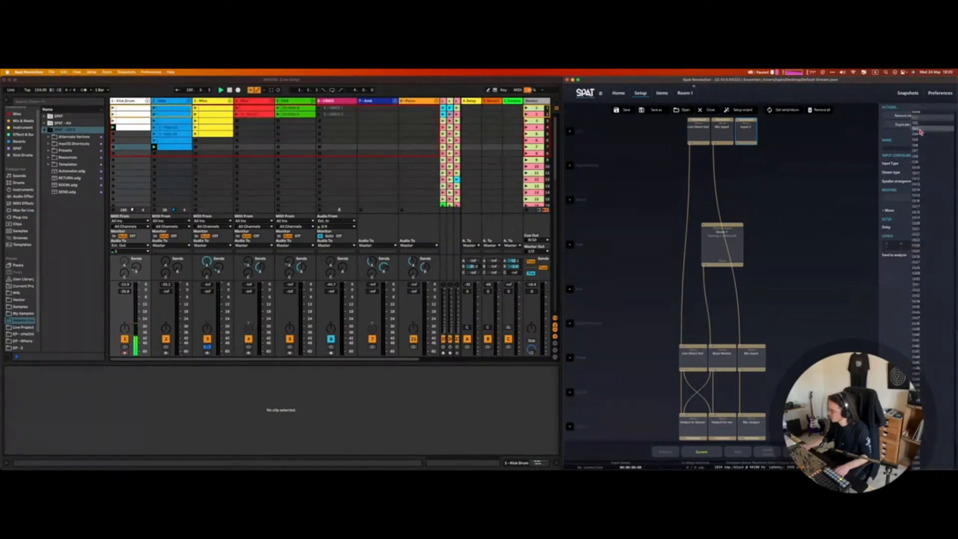
pyautogui.click(921, 132)
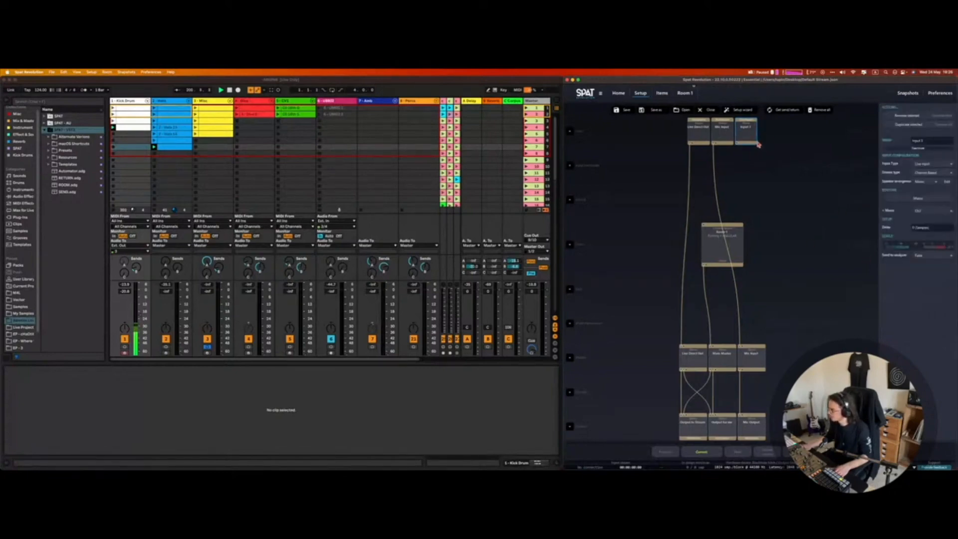
# - Connect the new input to Room 1 and open the room in a closer 3D view
pyautogui.moveTo(755, 141); pyautogui.dragTo(722, 245)
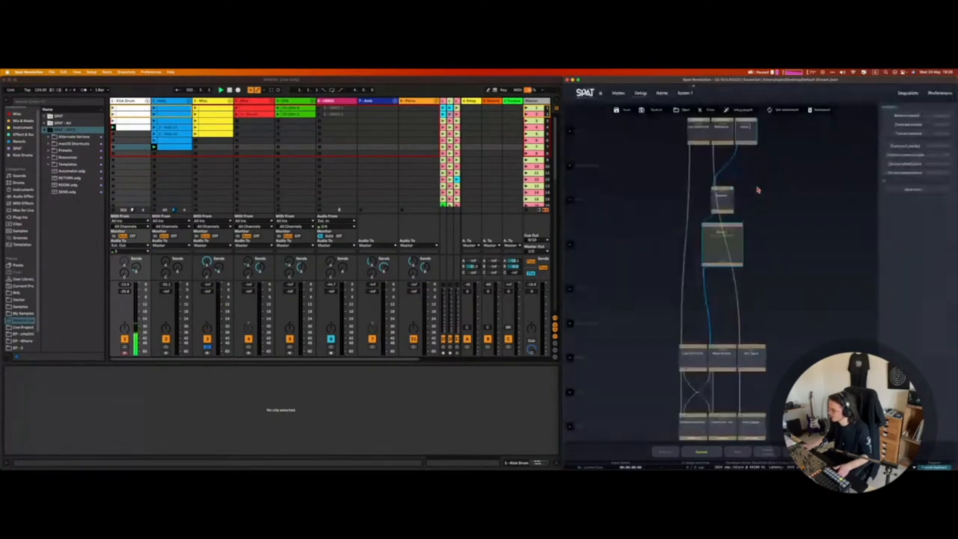
pyautogui.doubleClick(720, 245)
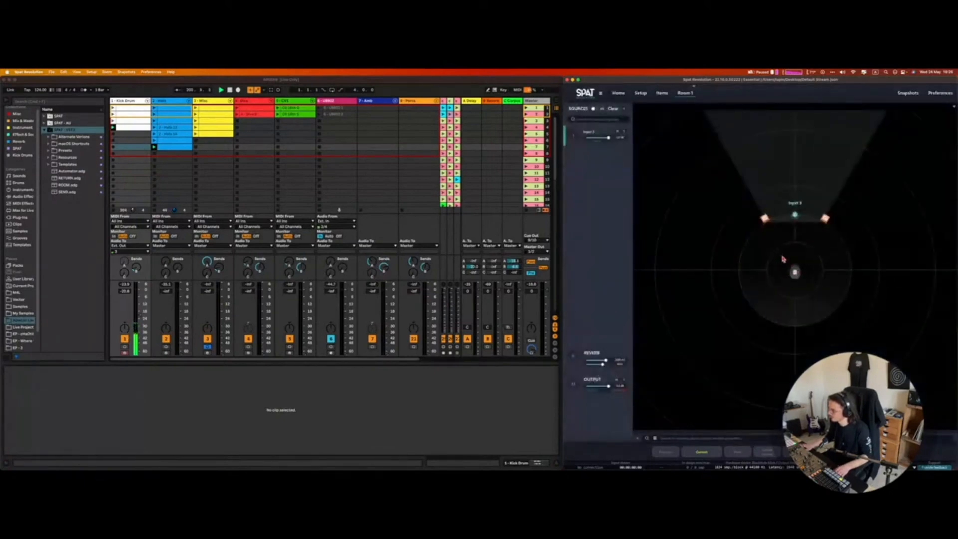
pyautogui.moveTo(784, 253); pyautogui.dragTo(780, 236)
pyautogui.scroll(5, 782, 230)
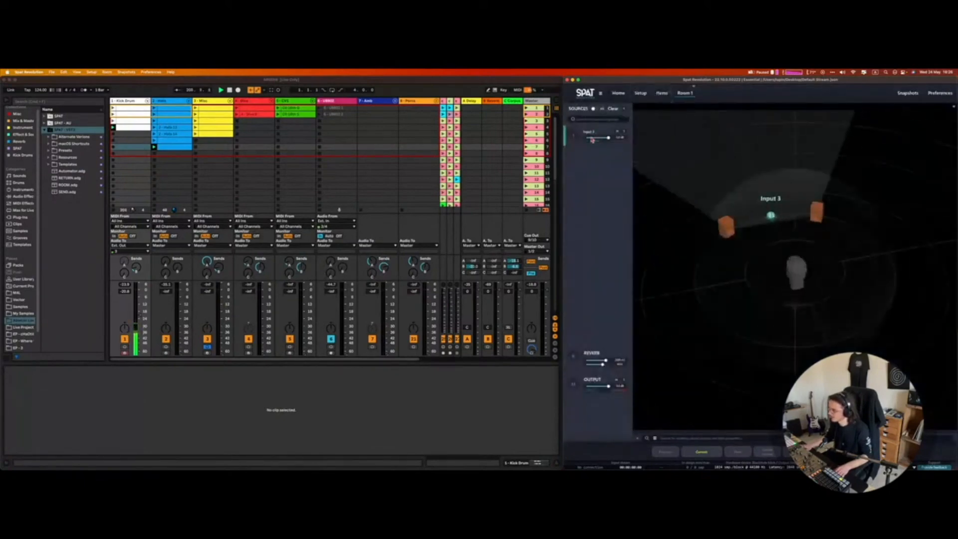
# - Reposition the Input 3 source around the listener in Room 1 and display its source parameters
pyautogui.click(775, 218)
pyautogui.moveTo(772, 218); pyautogui.dragTo(695, 194)
pyautogui.moveTo(820, 224); pyautogui.dragTo(769, 211)
pyautogui.click(638, 440)
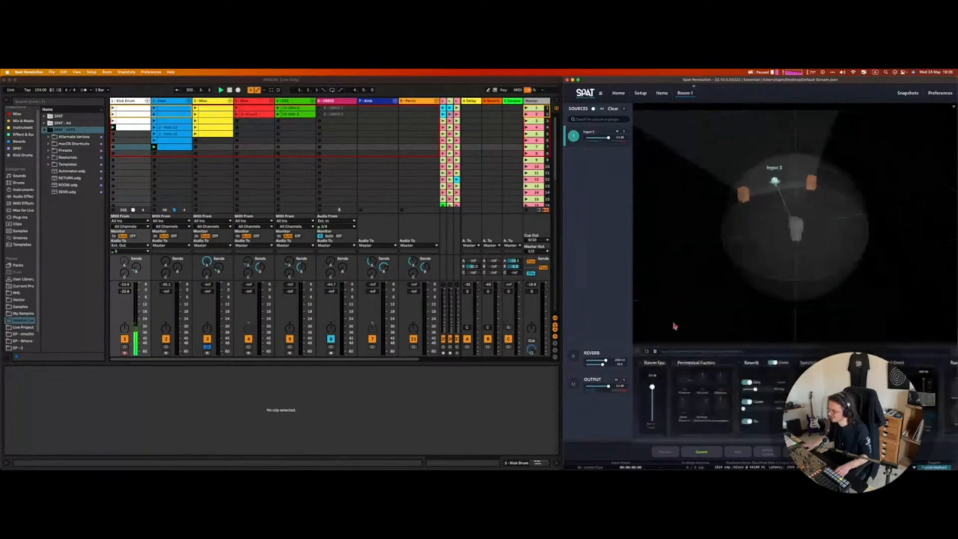
# - Reset the position of the Input 3 source and disable its reverb
pyautogui.doubleClick(755, 263)
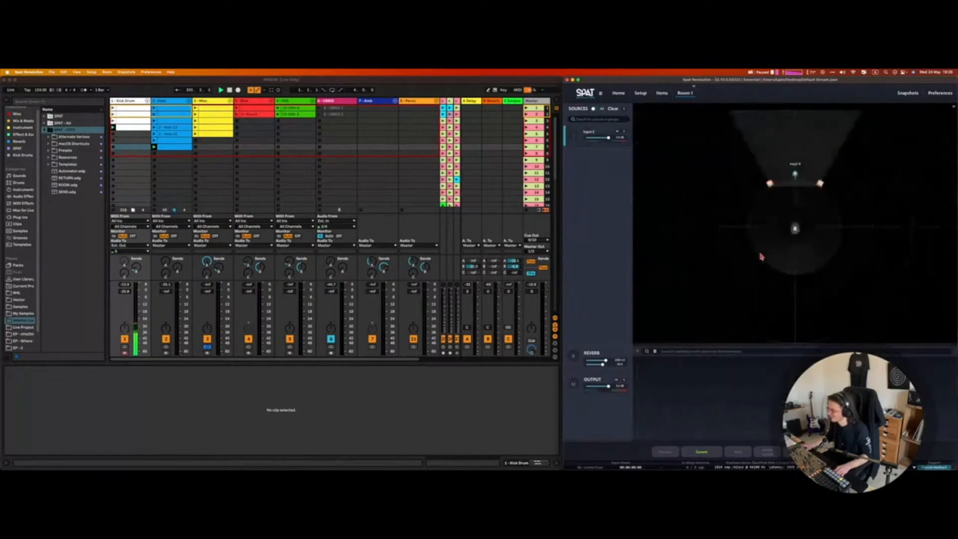
pyautogui.click(574, 135)
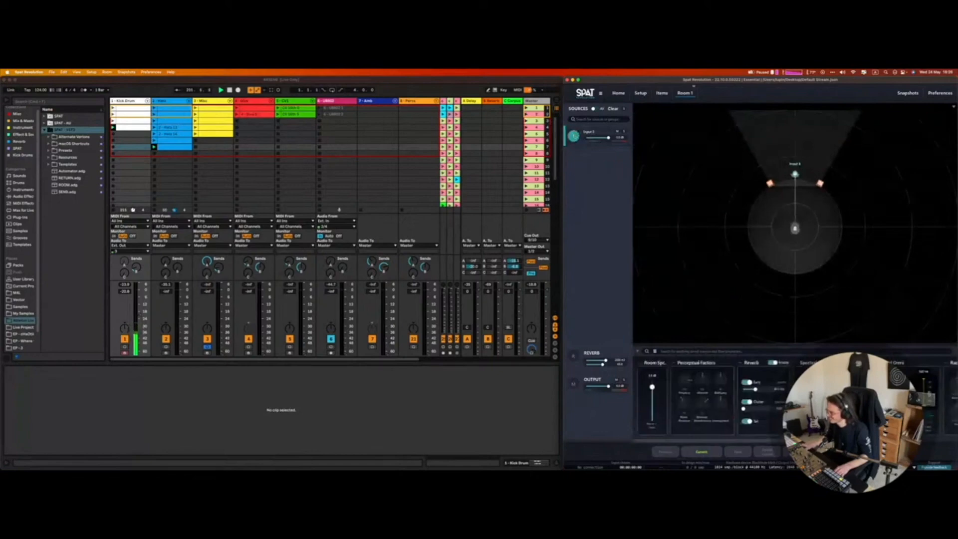
pyautogui.rightClick(586, 142)
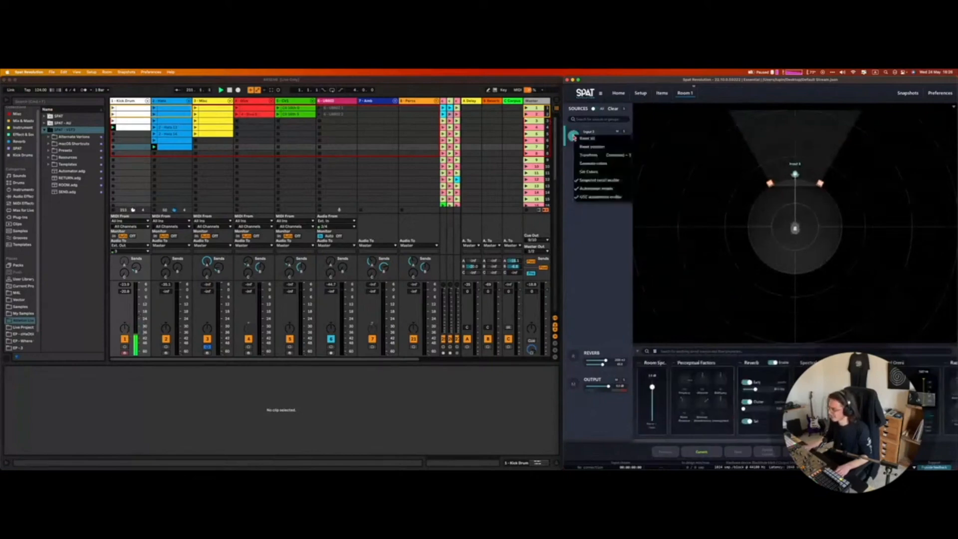
pyautogui.click(598, 147)
pyautogui.click(775, 363)
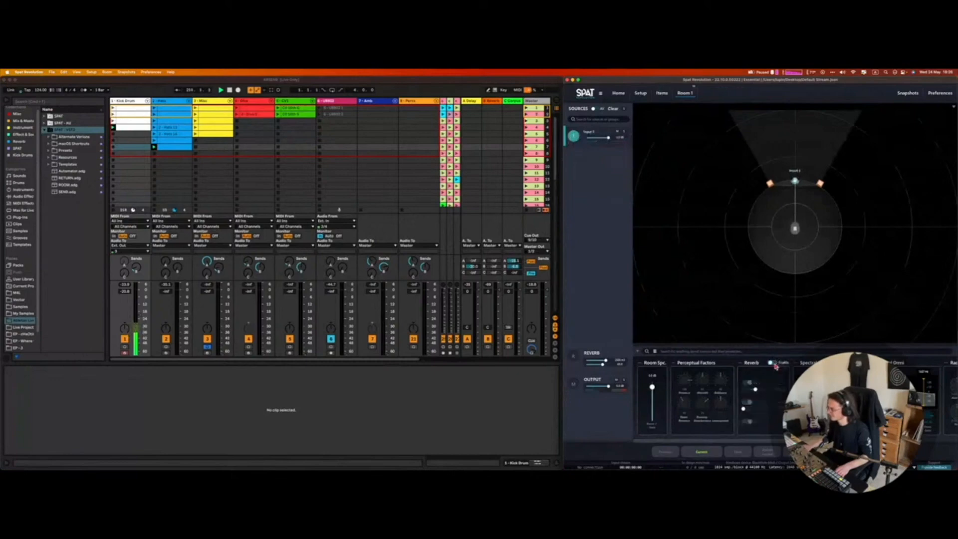
# - Reopen Room 1 from the setup graph, hide the source parameters and set the room's output gain to 7 dB
pyautogui.click(640, 95)
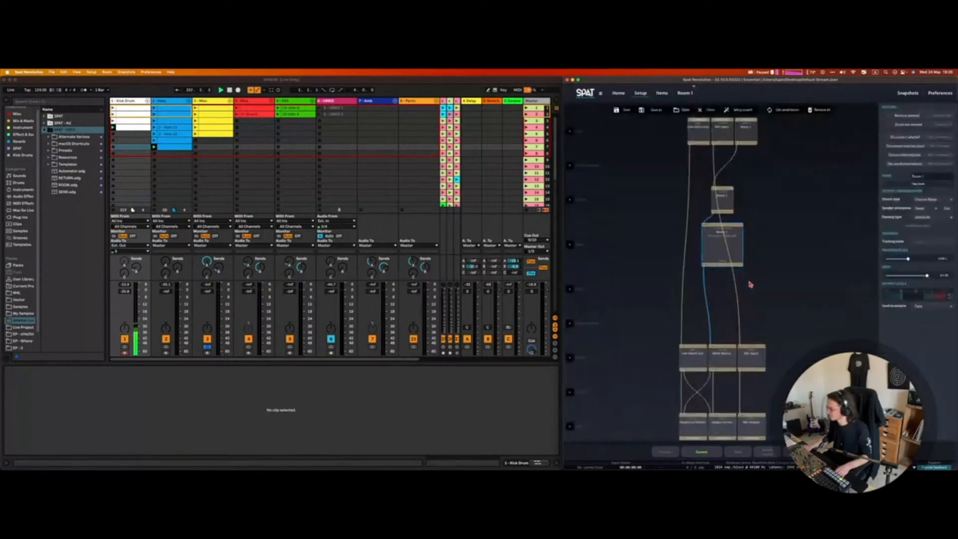
pyautogui.doubleClick(710, 241)
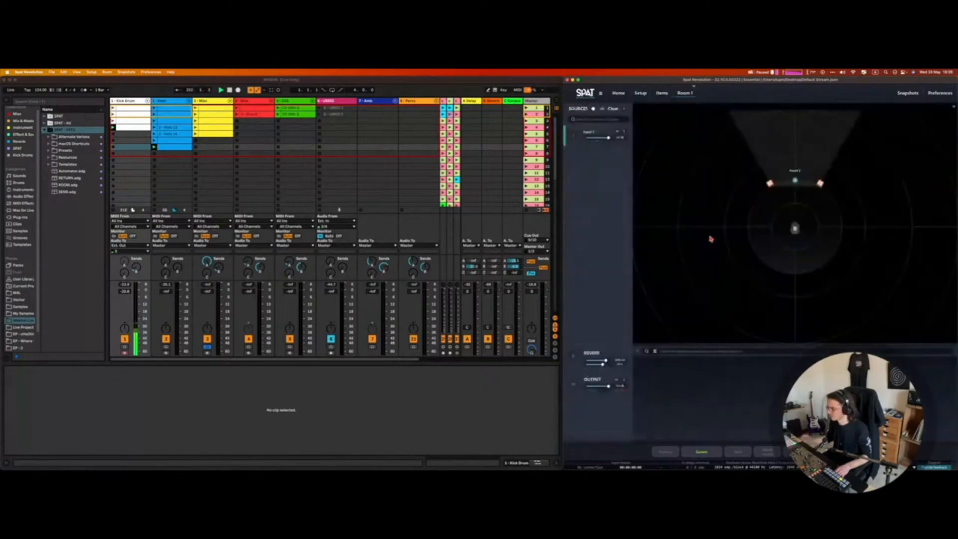
pyautogui.click(638, 355)
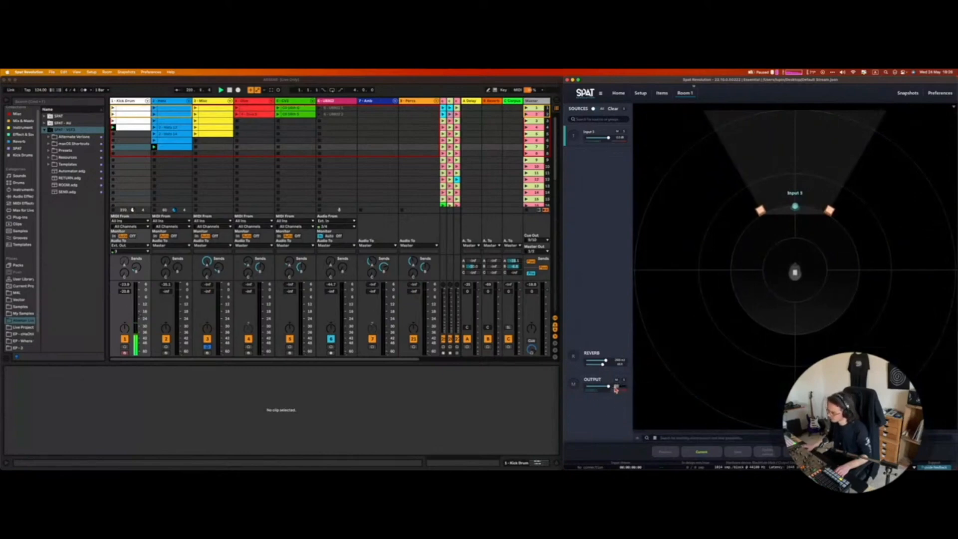
pyautogui.write('7')
pyautogui.press('Return')
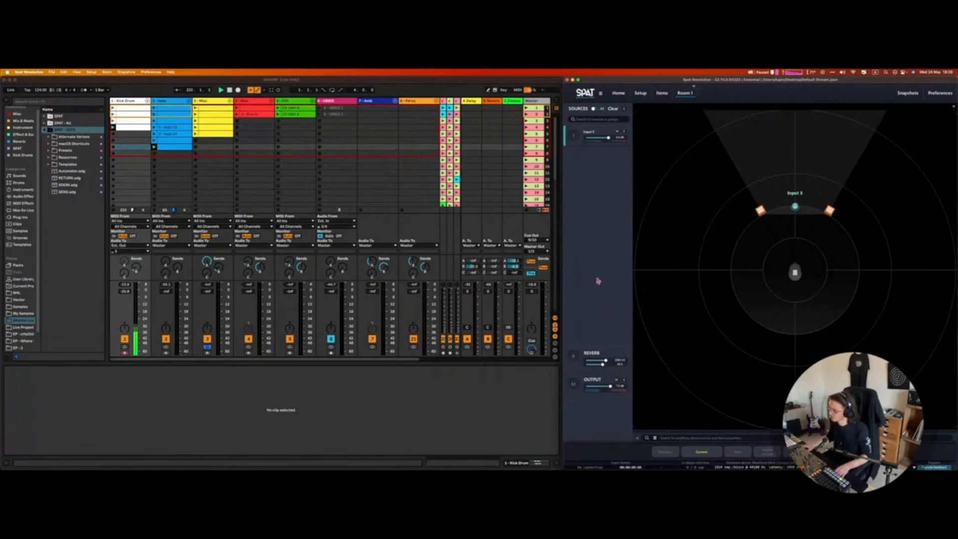
# - Enable reverb for the Input 3 source with the early and cluster sections switched off, then deselect the source
pyautogui.click(575, 134)
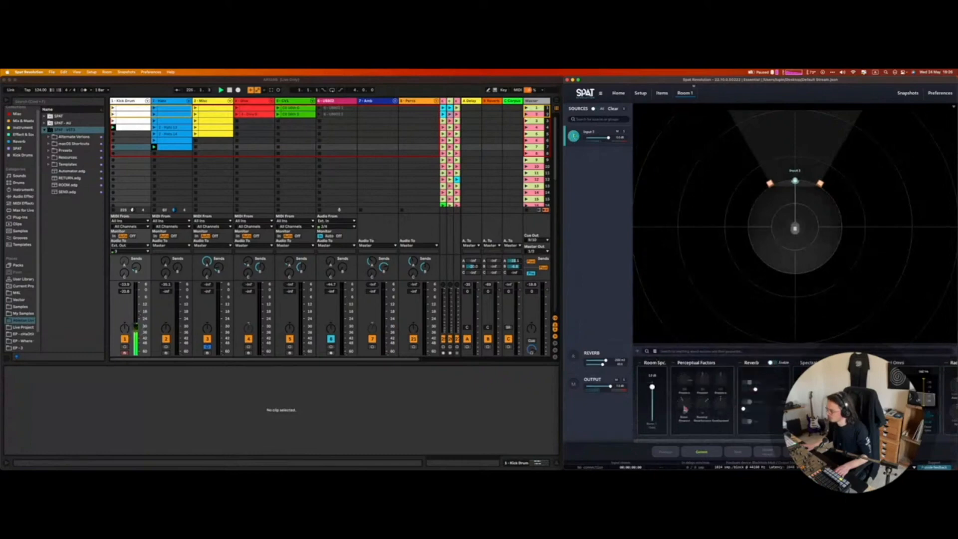
pyautogui.click(773, 363)
pyautogui.click(749, 385)
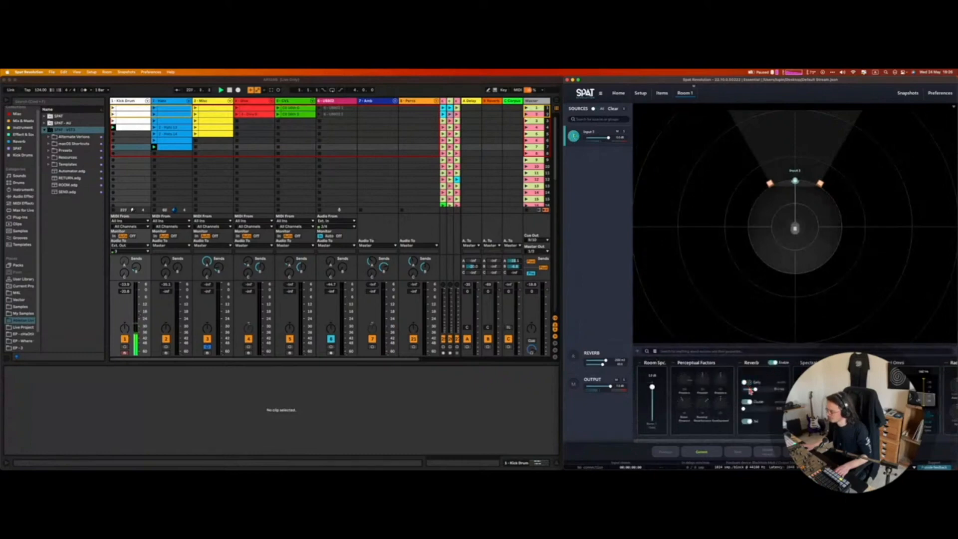
pyautogui.click(747, 402)
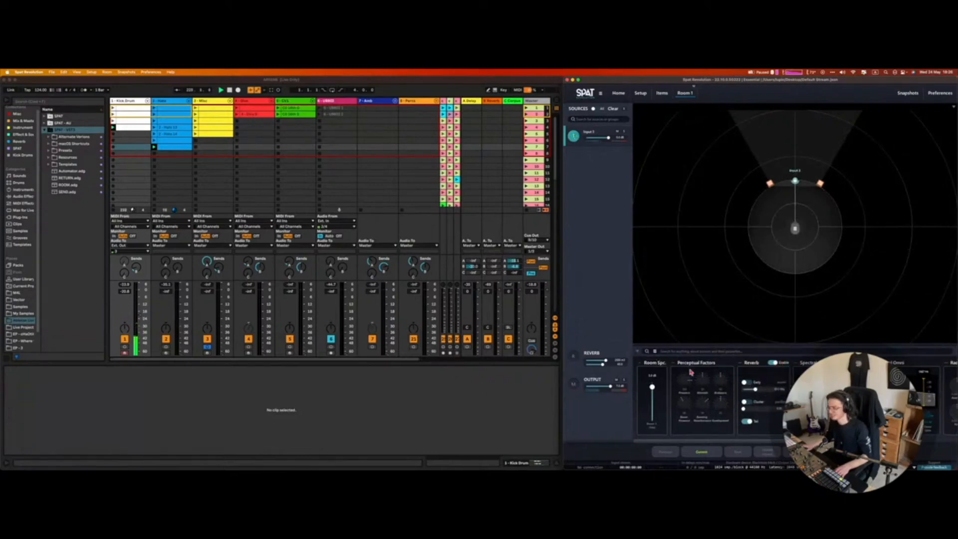
pyautogui.click(638, 354)
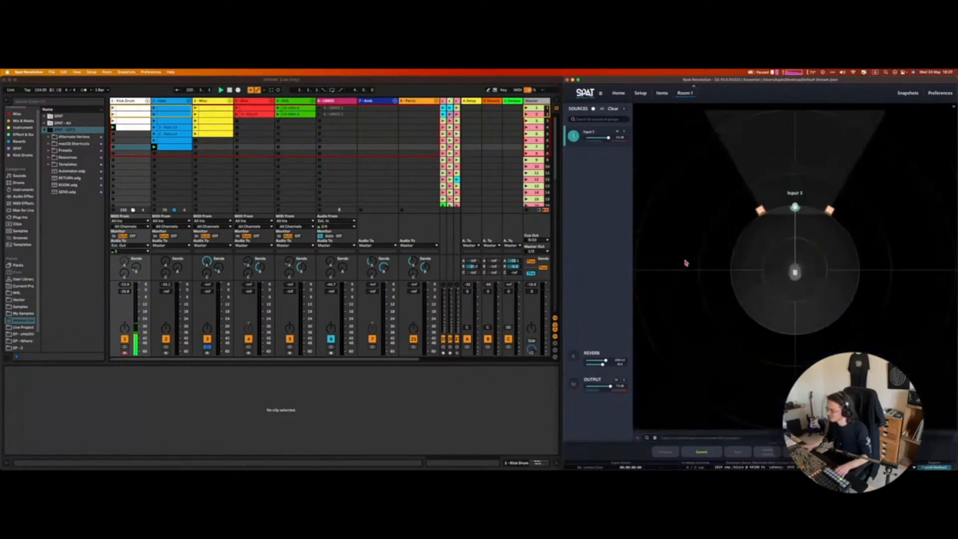
pyautogui.click(687, 204)
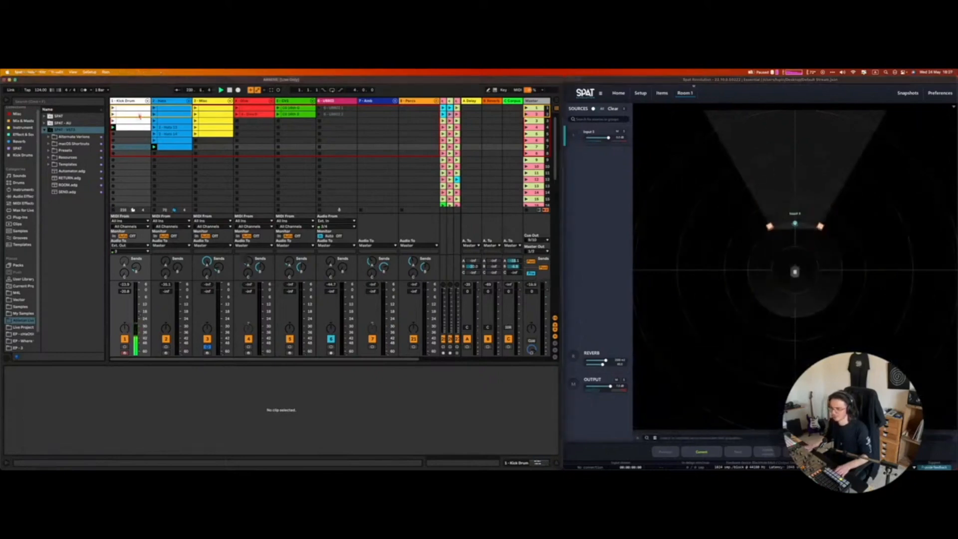
# - Display the devices of the Hats track and add another input to the Spat Revolution setup graph
pyautogui.doubleClick(124, 101)
pyautogui.click(184, 116)
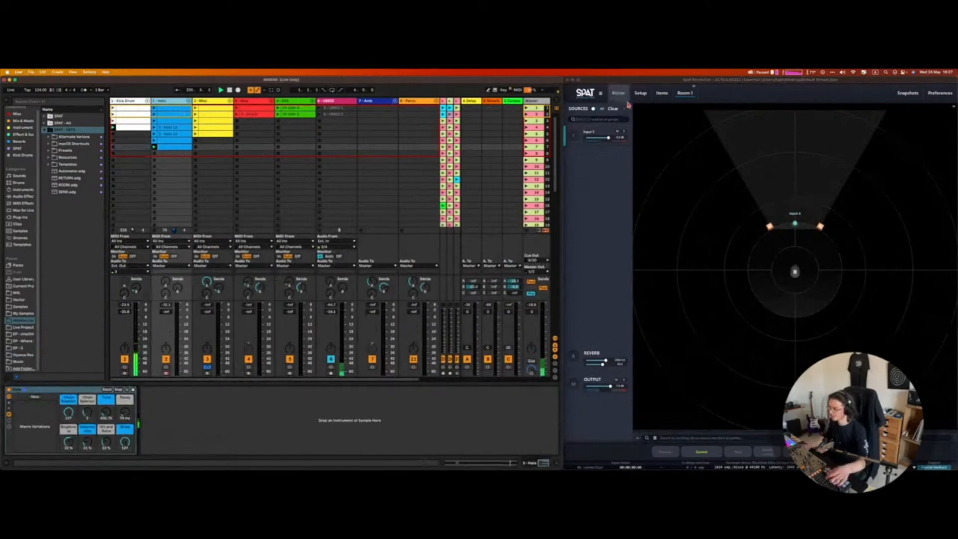
pyautogui.click(640, 94)
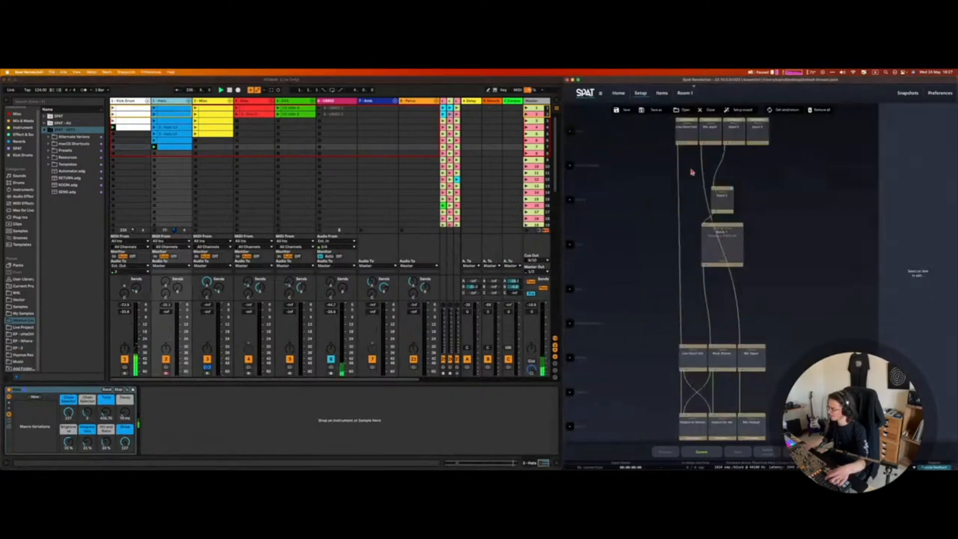
# - Route the audio output of track 6 in Ableton Live to external output channel 4
pyautogui.click(322, 267)
pyautogui.click(323, 267)
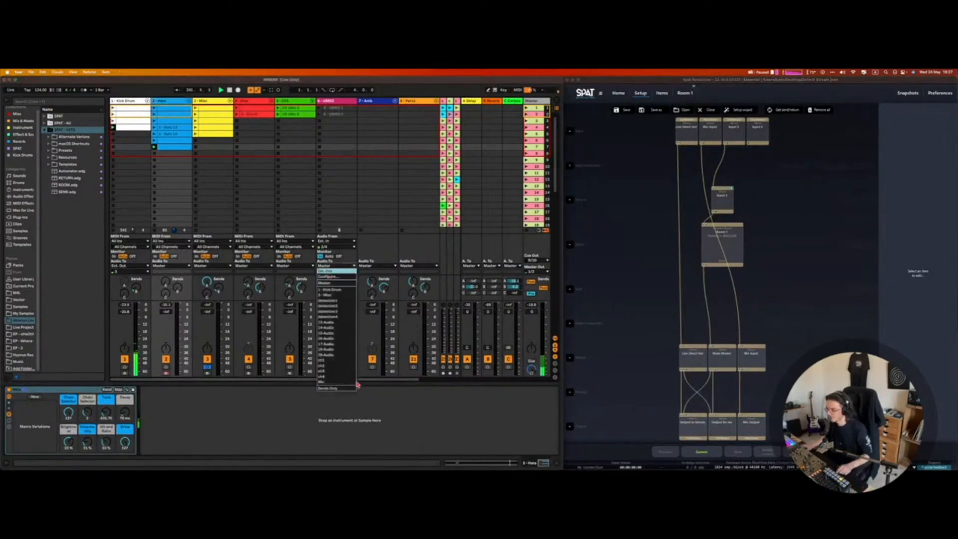
pyautogui.click(330, 270)
pyautogui.click(335, 272)
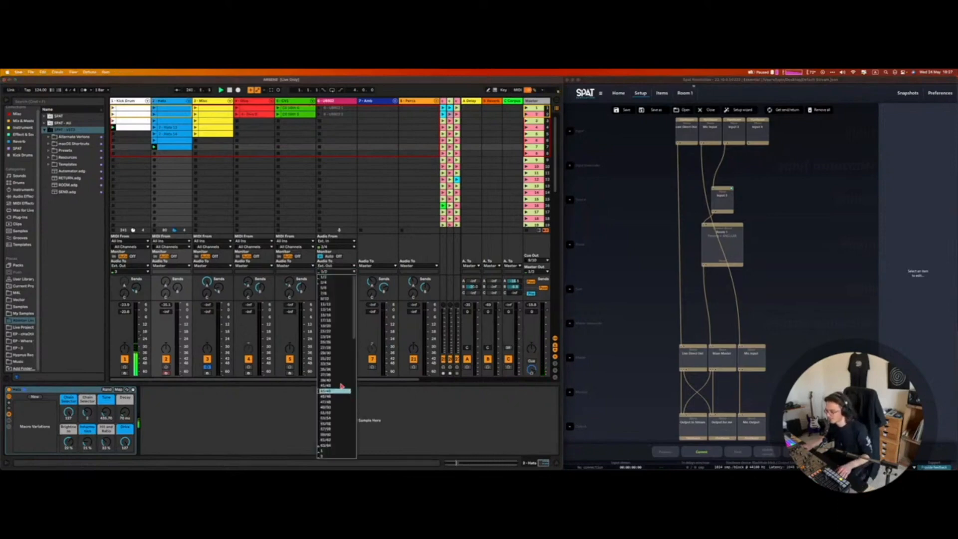
pyautogui.scroll(-5, 345, 400)
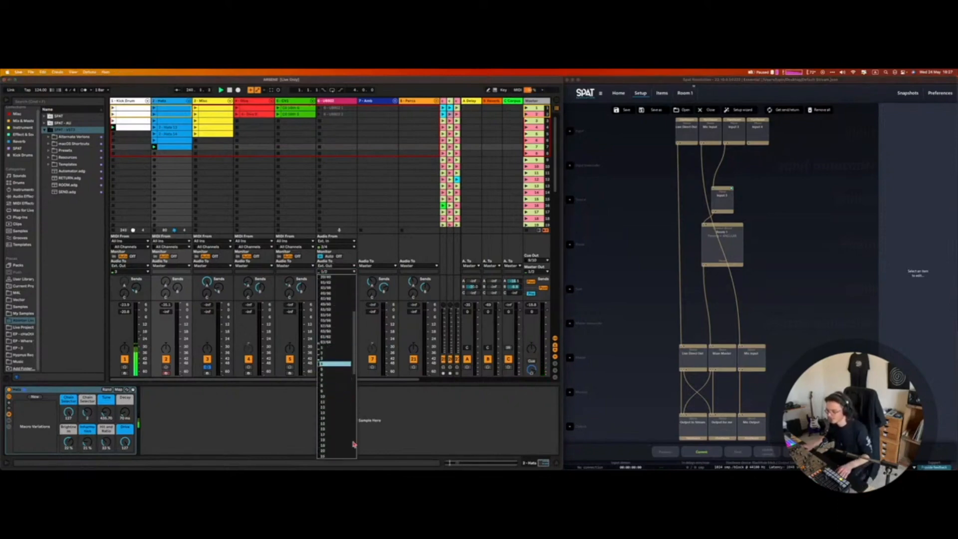
pyautogui.click(336, 364)
# - Add another input to the Spat Revolution setup graph and assign the mono routing of Input 4 to channel 4
pyautogui.click(654, 175)
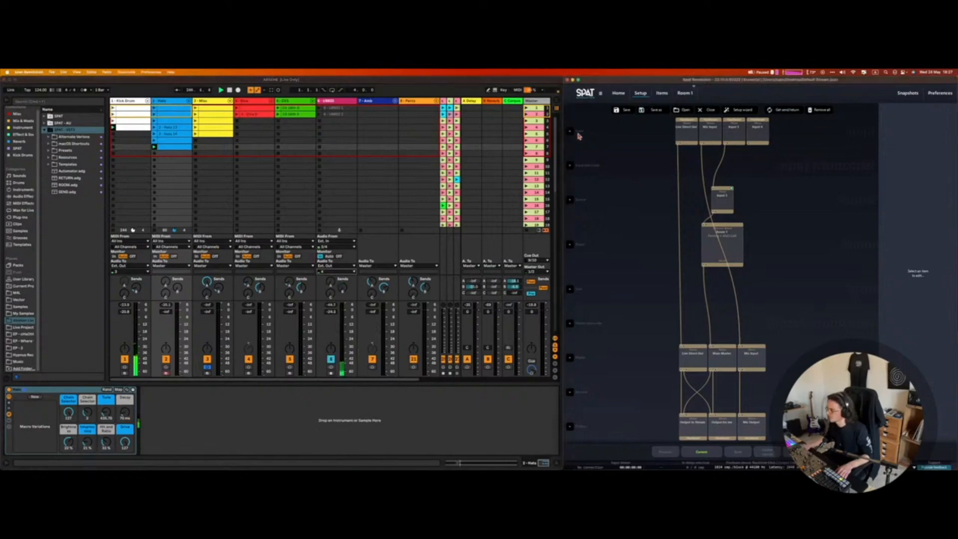
pyautogui.click(570, 132)
pyautogui.click(750, 138)
pyautogui.click(836, 216)
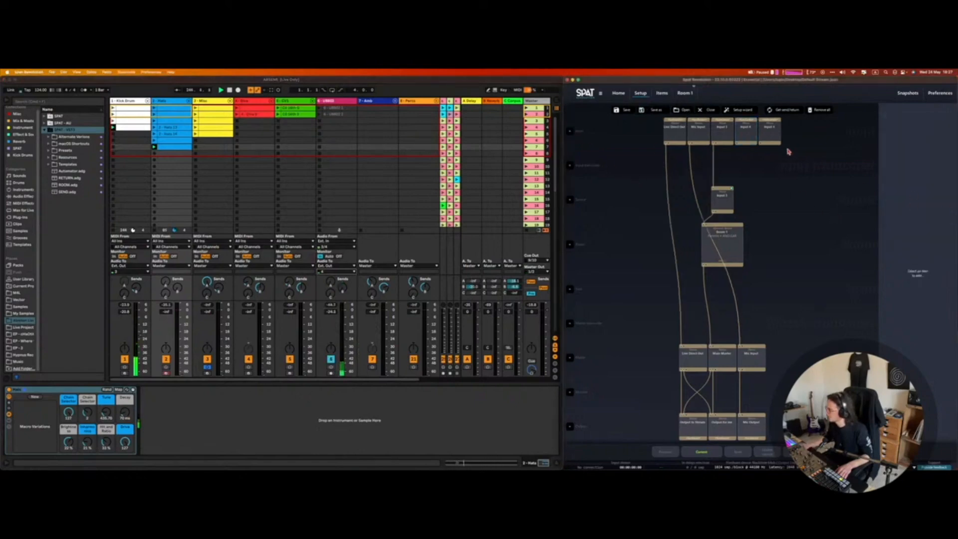
pyautogui.click(756, 142)
pyautogui.click(942, 209)
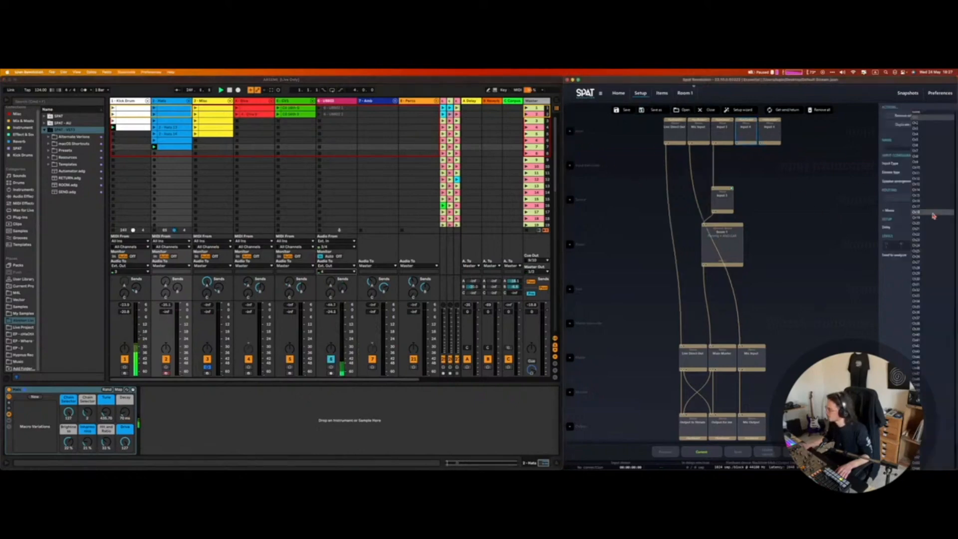
pyautogui.click(923, 139)
pyautogui.click(920, 211)
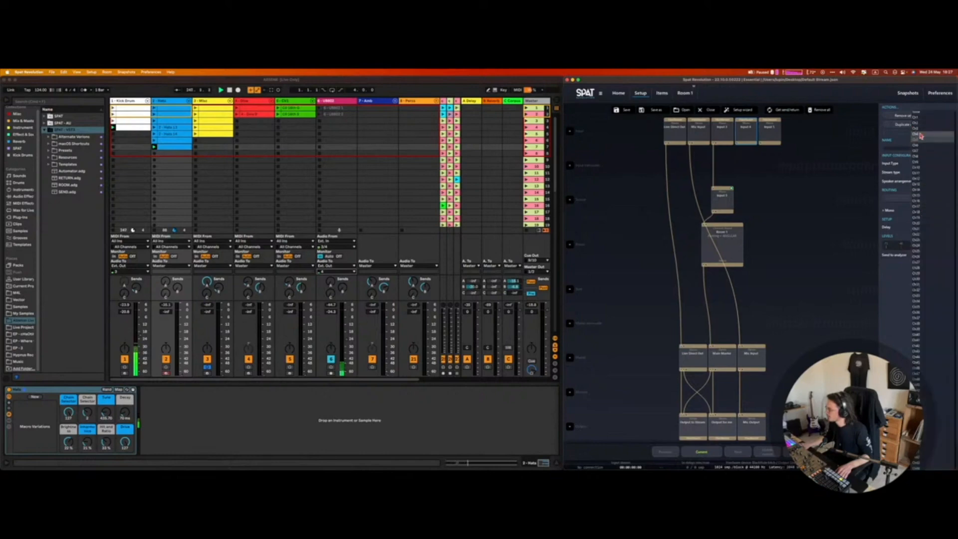
pyautogui.click(921, 136)
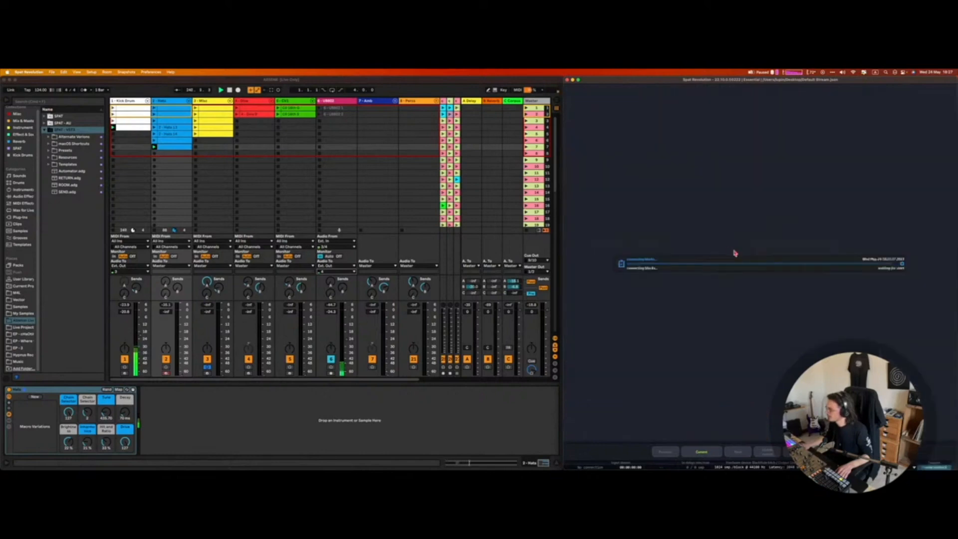
# - Connect Input 4 to Room 1, open the room and display the parameters of the Input 3 source
pyautogui.doubleClick(721, 258)
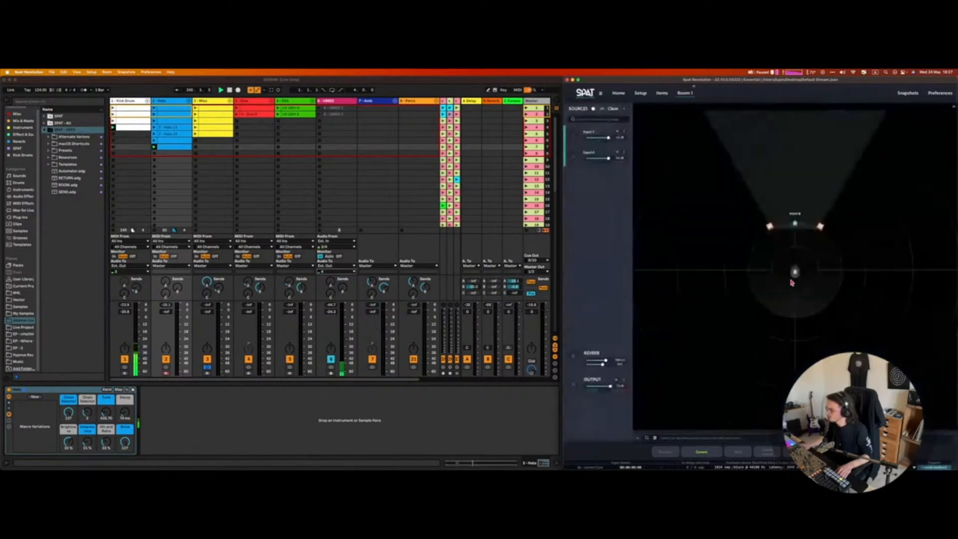
pyautogui.click(570, 141)
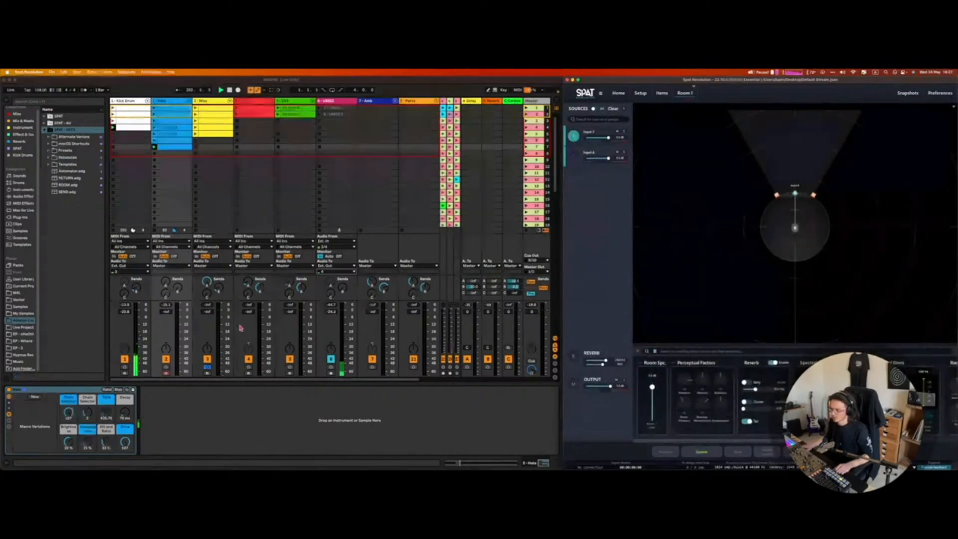
# - Return to the setup graph and assign the mono routing channel of Input 5
pyautogui.click(641, 104)
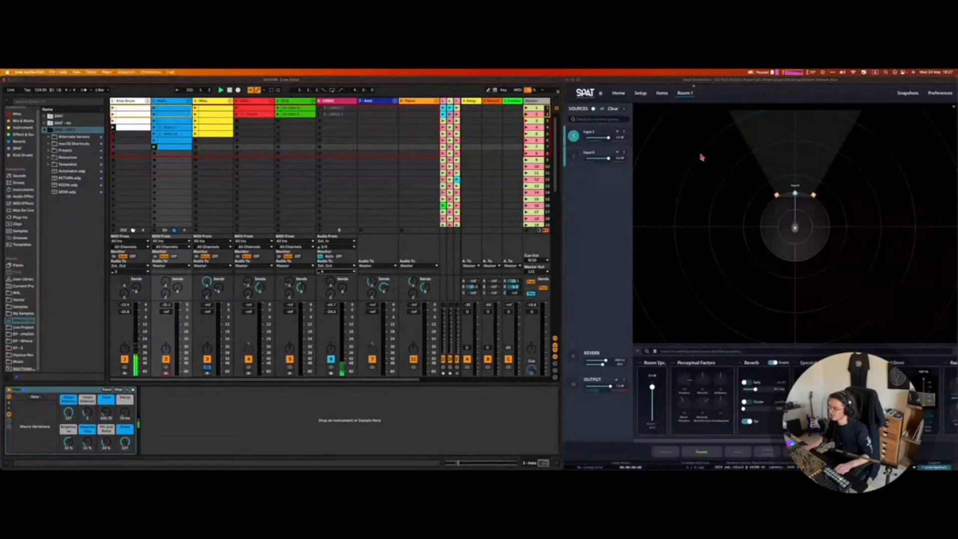
pyautogui.click(641, 94)
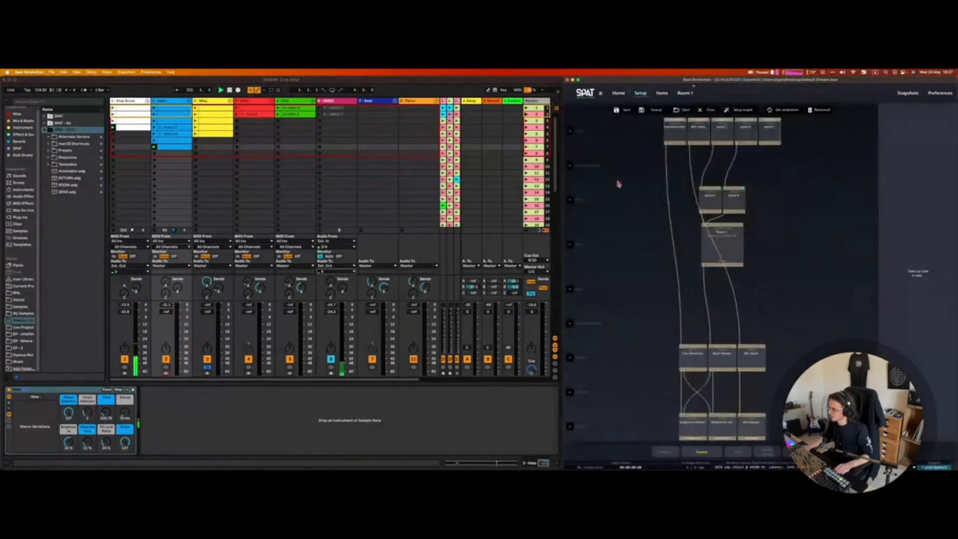
pyautogui.click(772, 135)
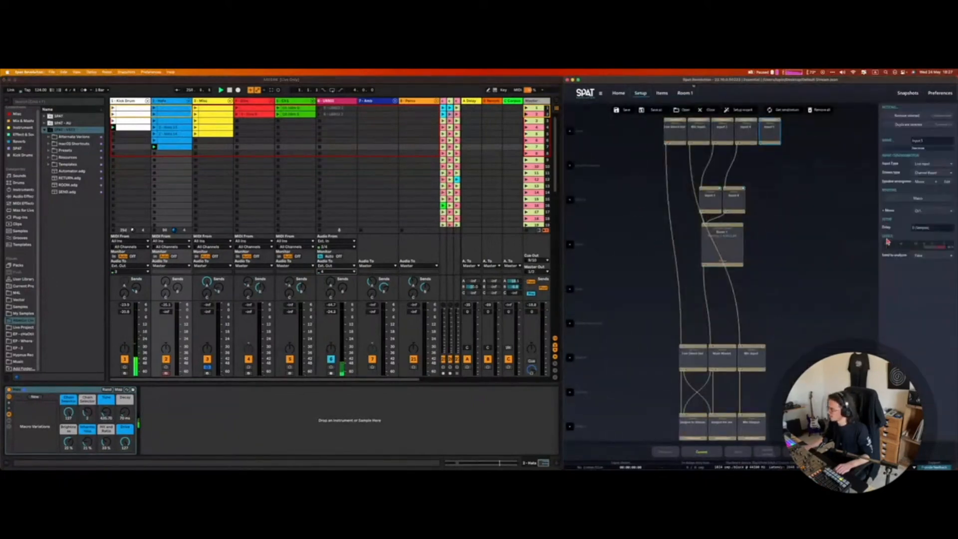
pyautogui.click(928, 214)
pyautogui.click(841, 207)
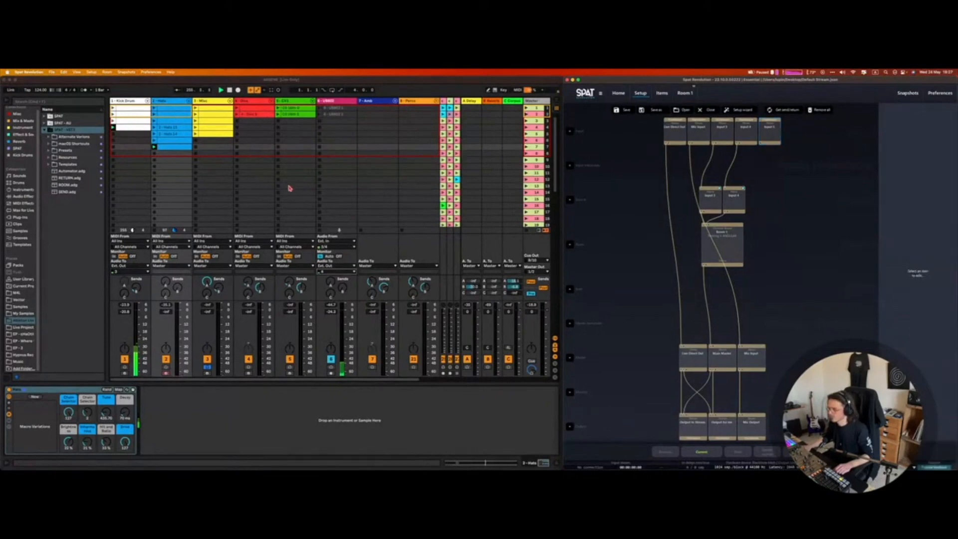
# - Route the audio output of the Hats track in Ableton Live to external output channel 5
pyautogui.click(159, 265)
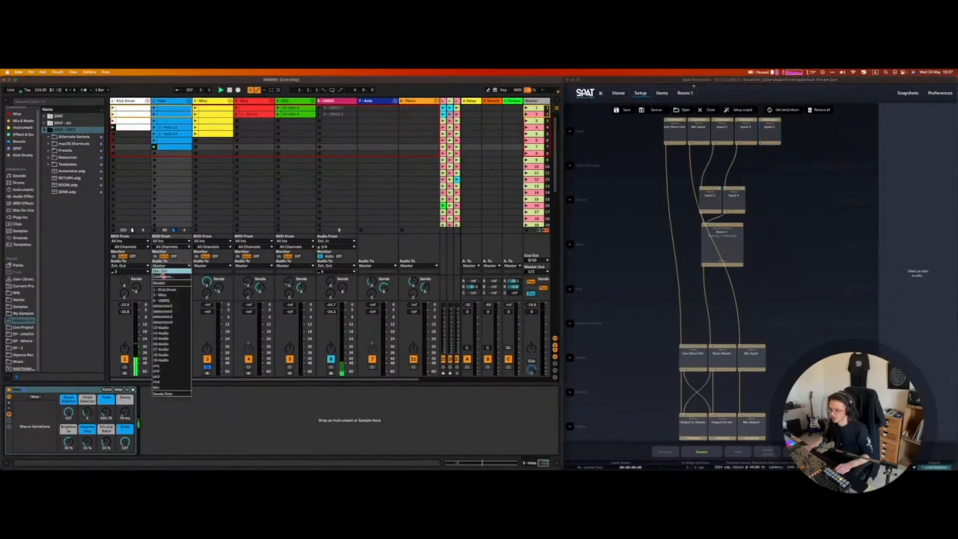
pyautogui.click(162, 274)
pyautogui.click(170, 271)
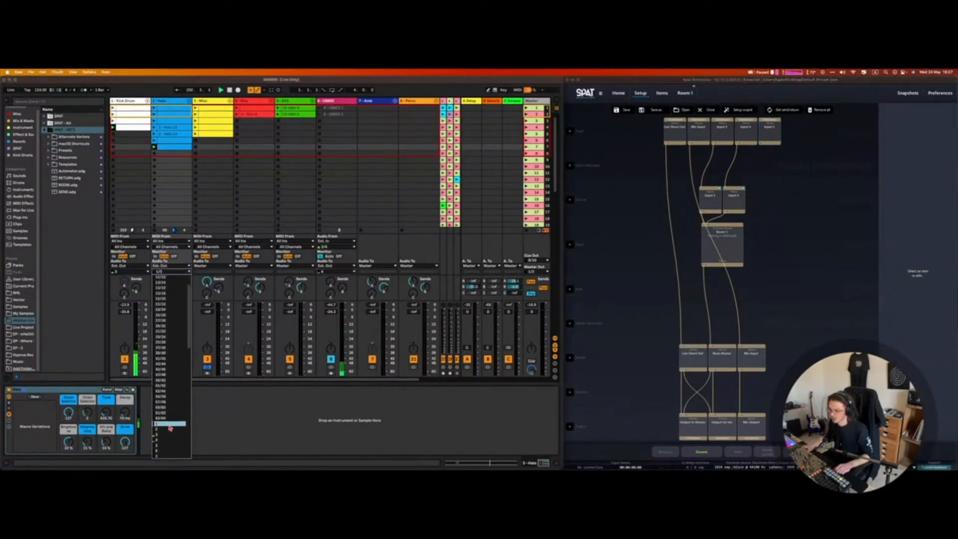
pyautogui.click(163, 441)
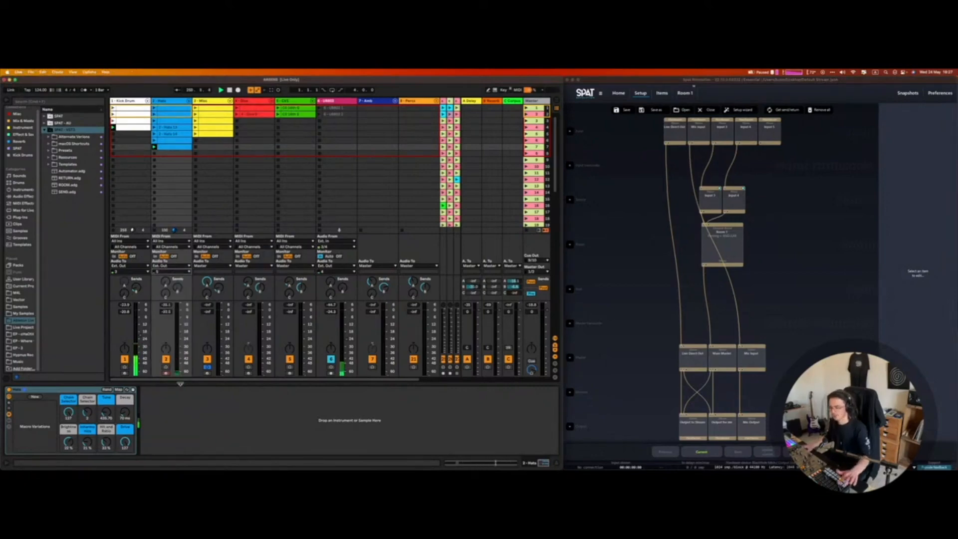
# - Connect Input 5 to Room 1 in the Spat Revolution setup graph and open the room
pyautogui.click(832, 141)
pyautogui.moveTo(783, 144); pyautogui.dragTo(725, 245)
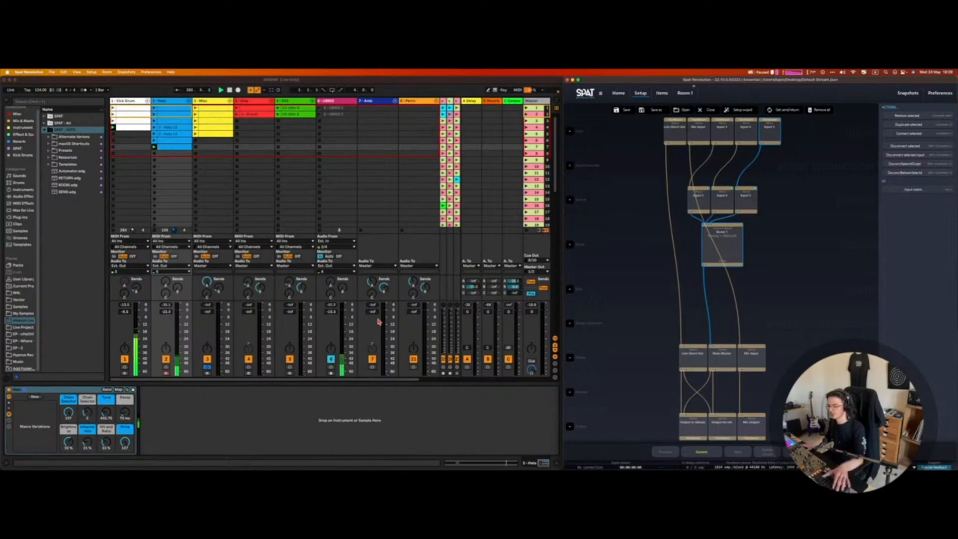
pyautogui.doubleClick(729, 244)
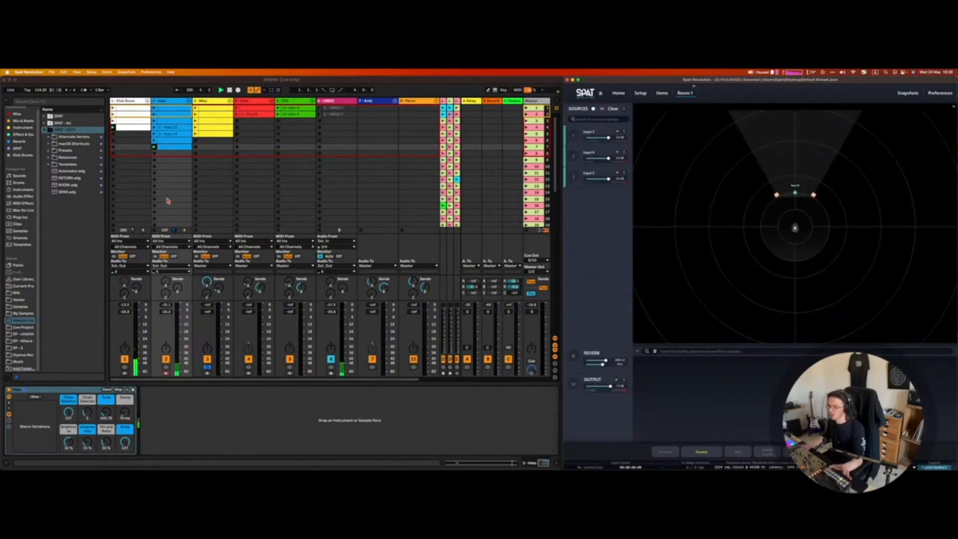
# - Load the SEND.adg rack onto the end of the Kick Drum track's device chain in Ableton Live
pyautogui.doubleClick(134, 101)
pyautogui.click(334, 428)
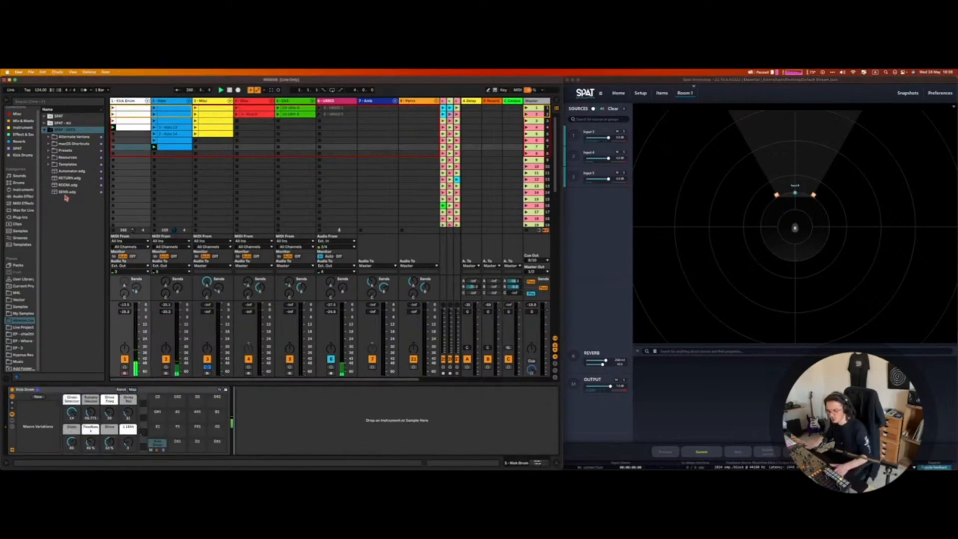
pyautogui.moveTo(71, 194); pyautogui.dragTo(298, 445)
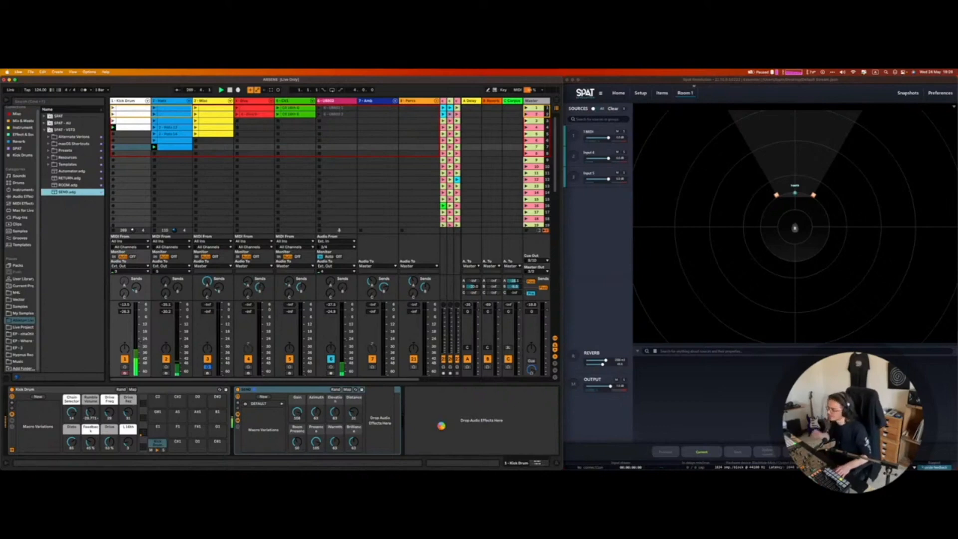
# - Switch to Spat Revolution and open the list of source items assigned to Room 1
pyautogui.click(573, 269)
pyautogui.click(441, 79)
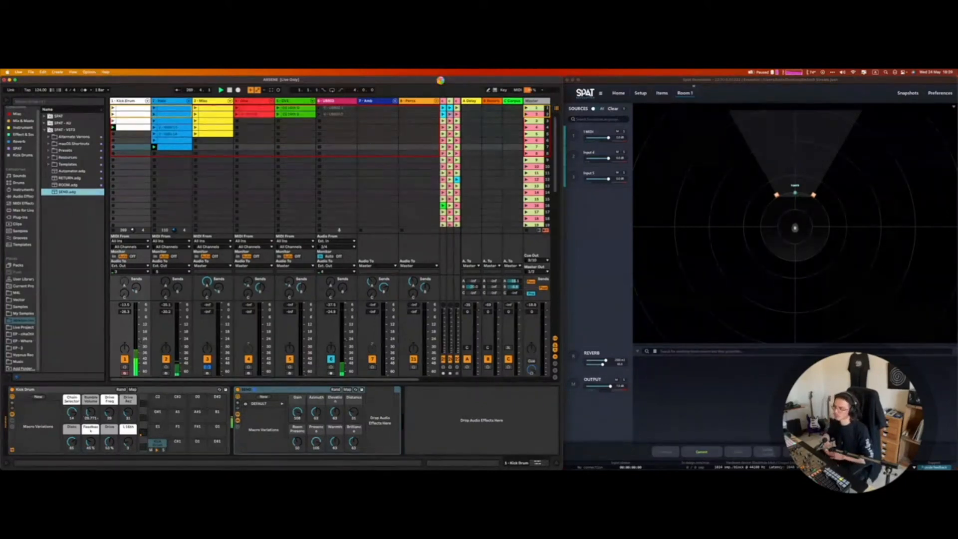
pyautogui.click(767, 220)
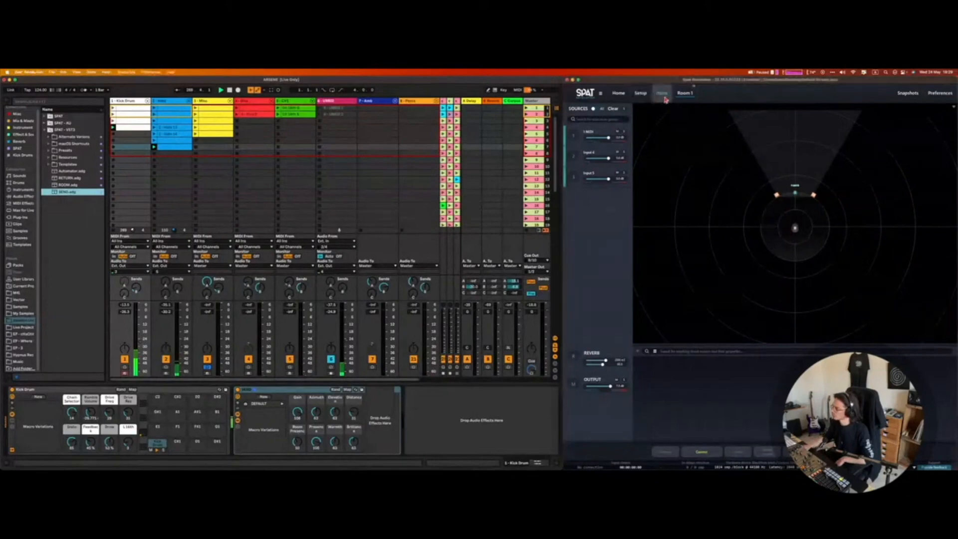
pyautogui.click(662, 93)
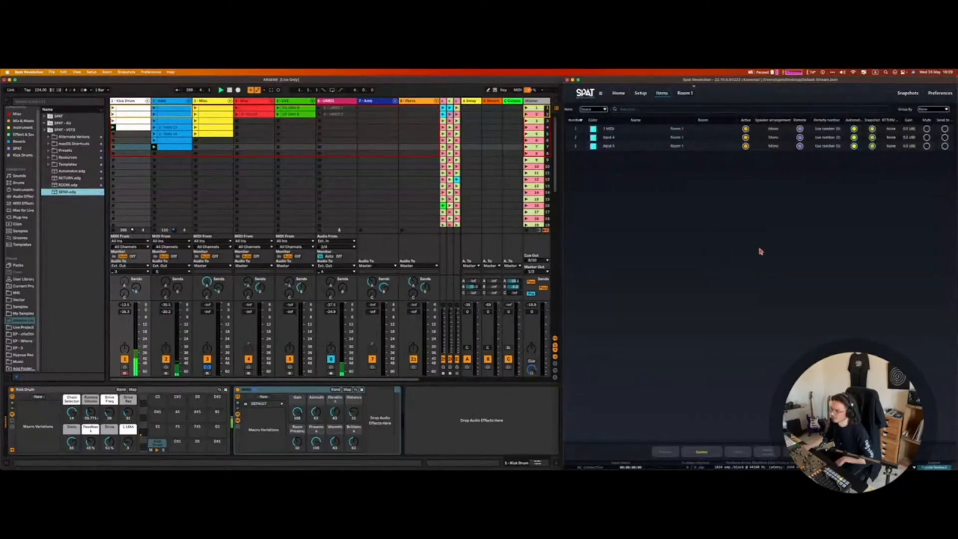
# - Open Room 1 in Spat Revolution, inspect the Kick Drum source there, and move its Spat Send plug-in window over the Ableton Live mixer
pyautogui.click(462, 244)
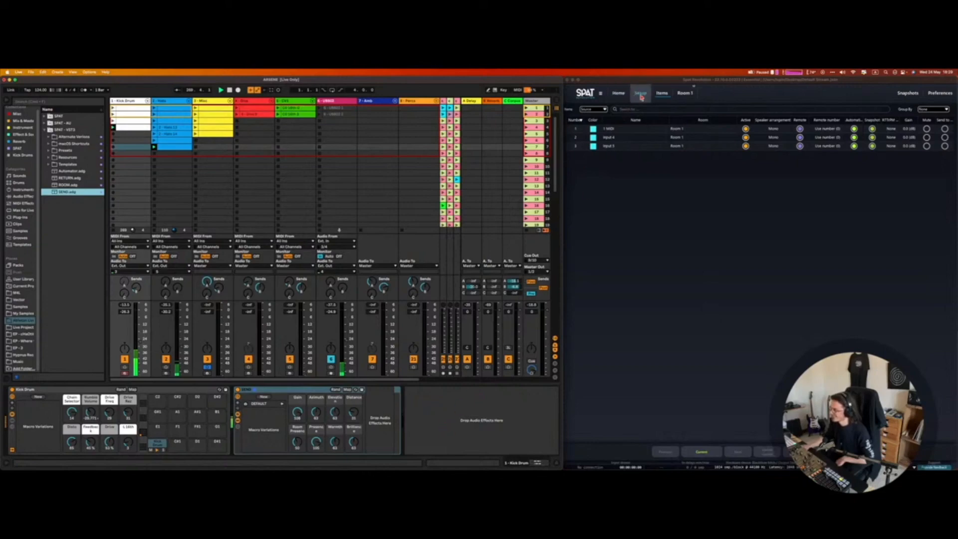
pyautogui.click(685, 93)
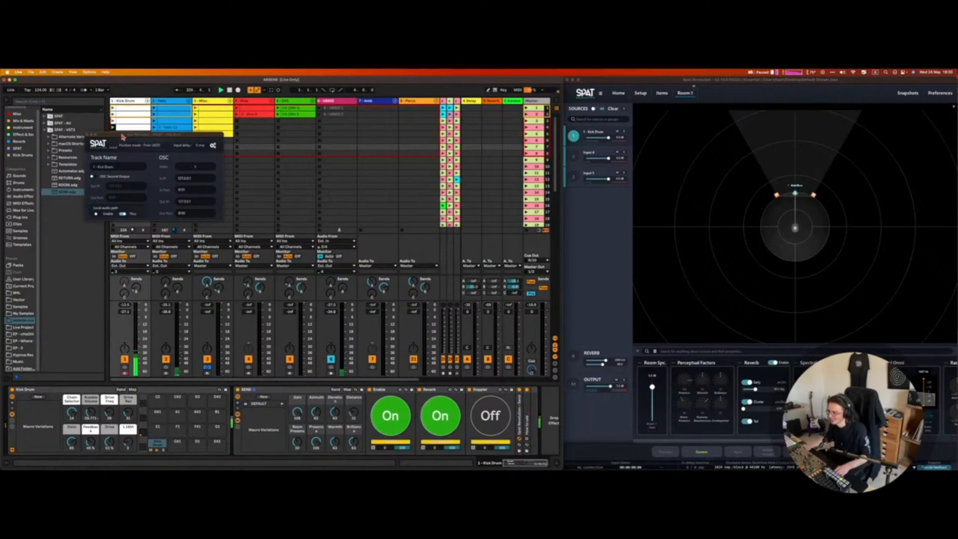
pyautogui.moveTo(117, 137); pyautogui.dragTo(306, 218)
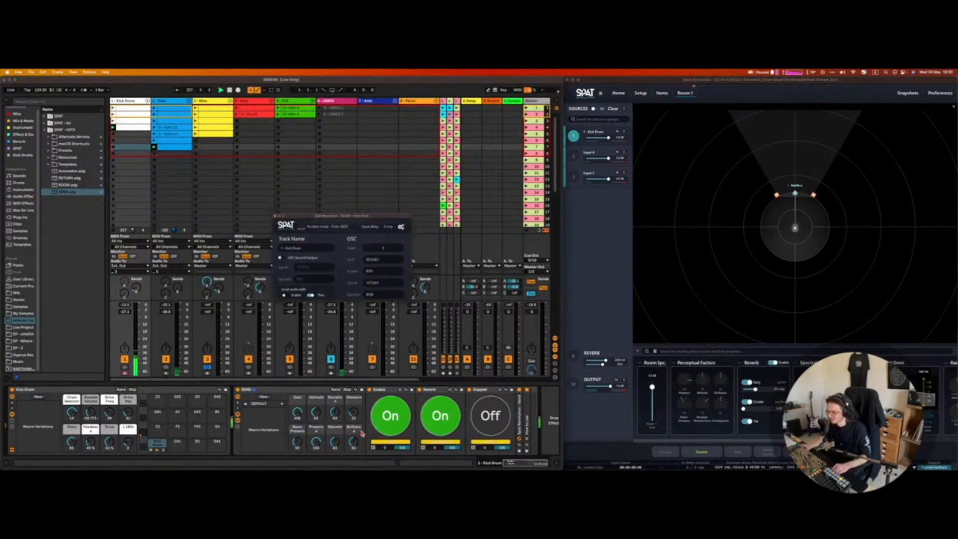
pyautogui.click(556, 421)
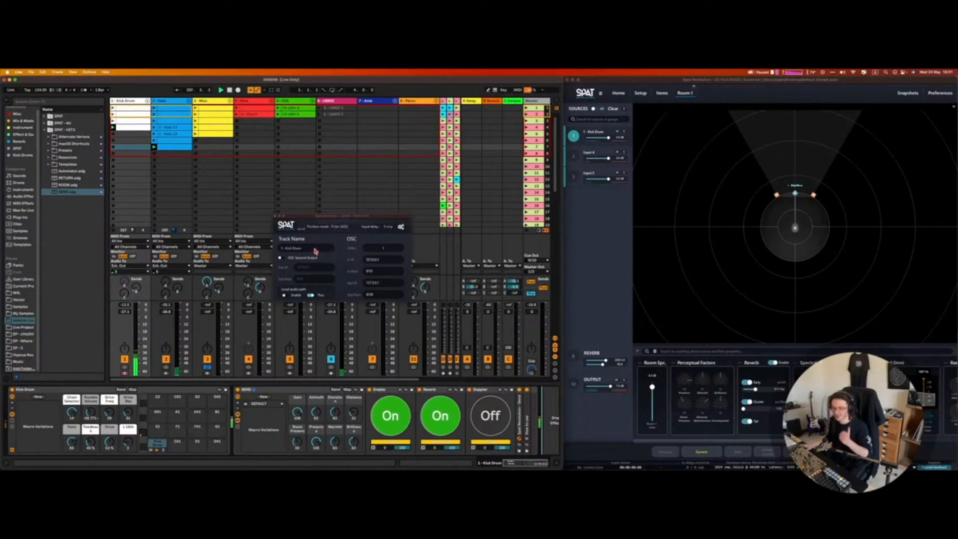
pyautogui.click(608, 232)
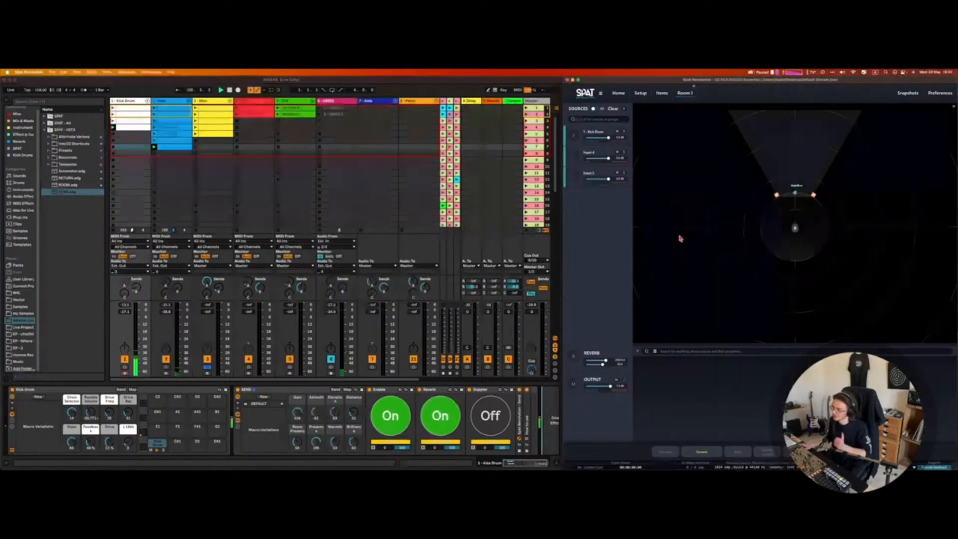
pyautogui.click(796, 228)
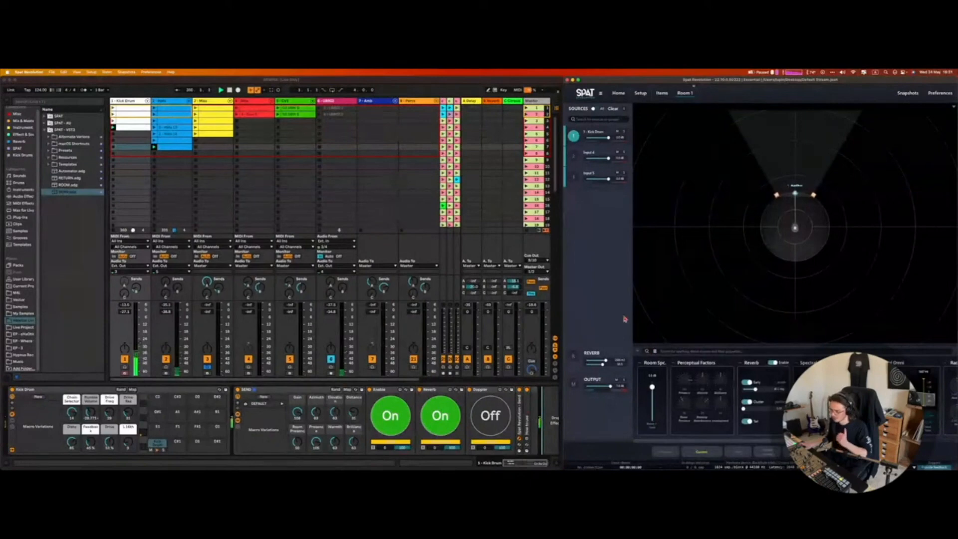
# - Load the SEND.adg rack onto the end of the device chain of the pink track 6 in Ableton Live
pyautogui.click(171, 106)
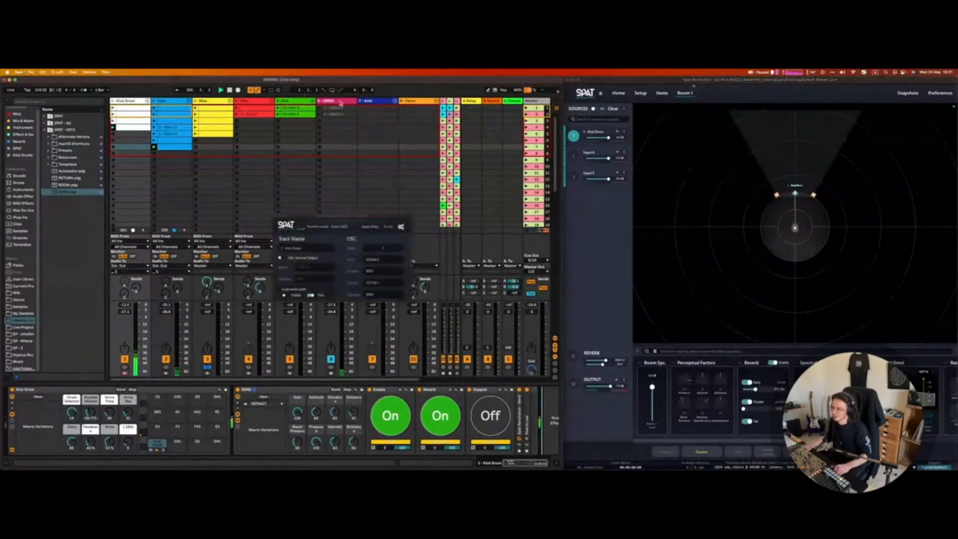
pyautogui.click(307, 102)
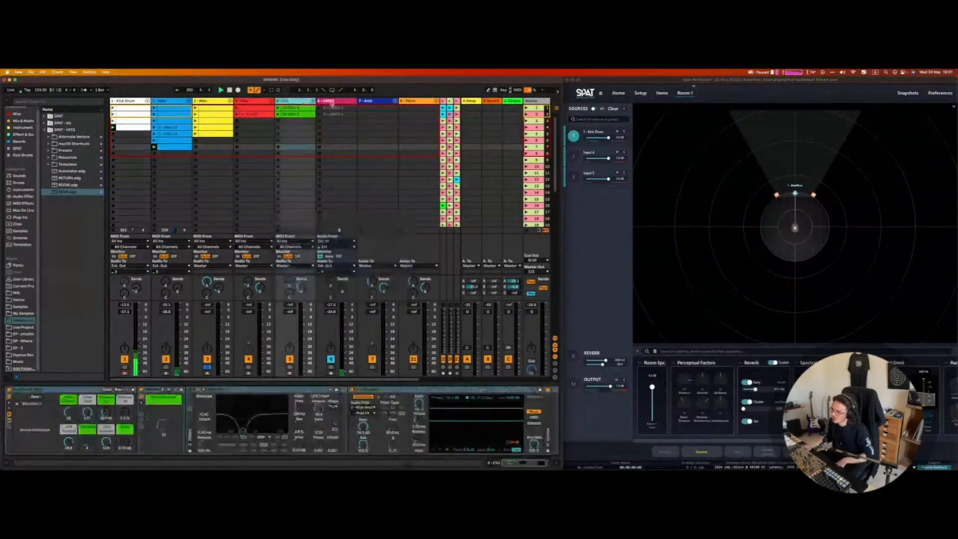
pyautogui.click(162, 106)
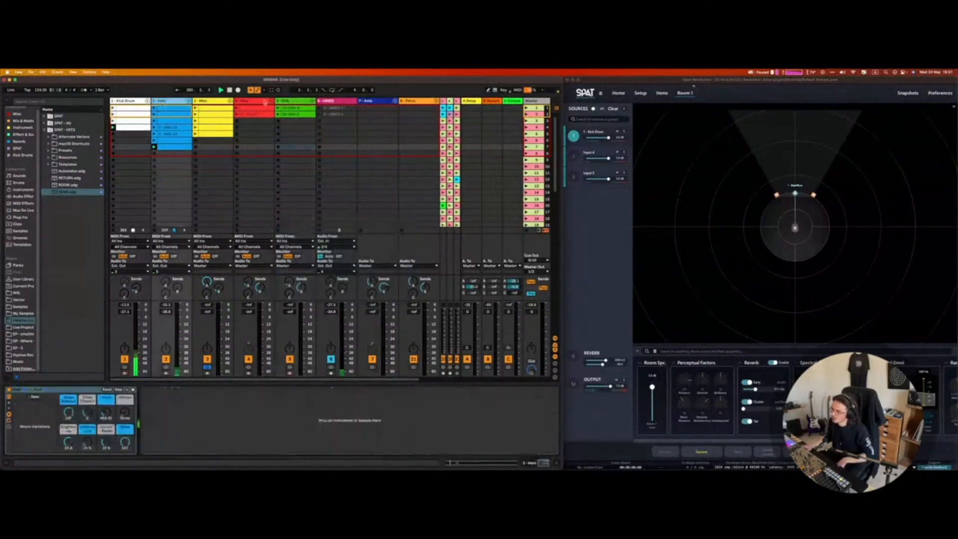
pyautogui.click(336, 103)
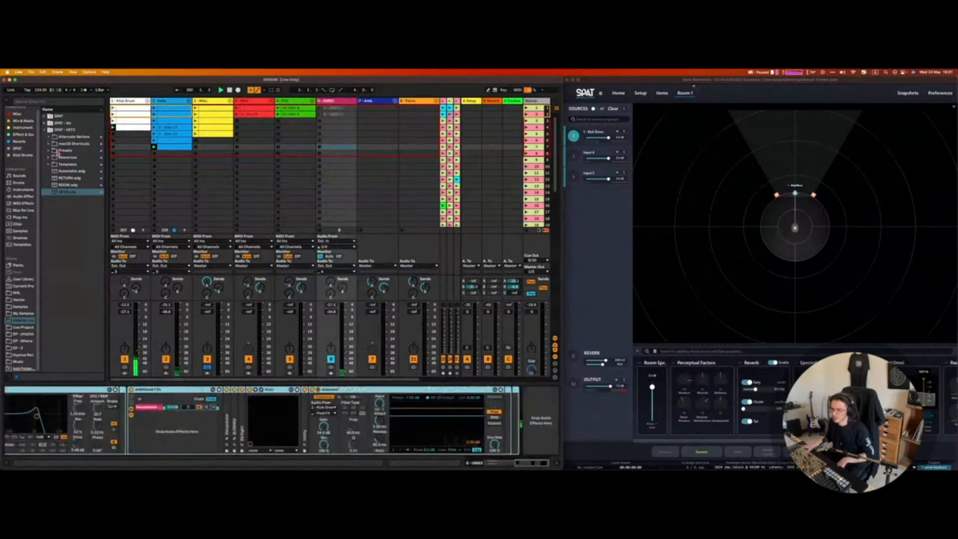
pyautogui.click(71, 193)
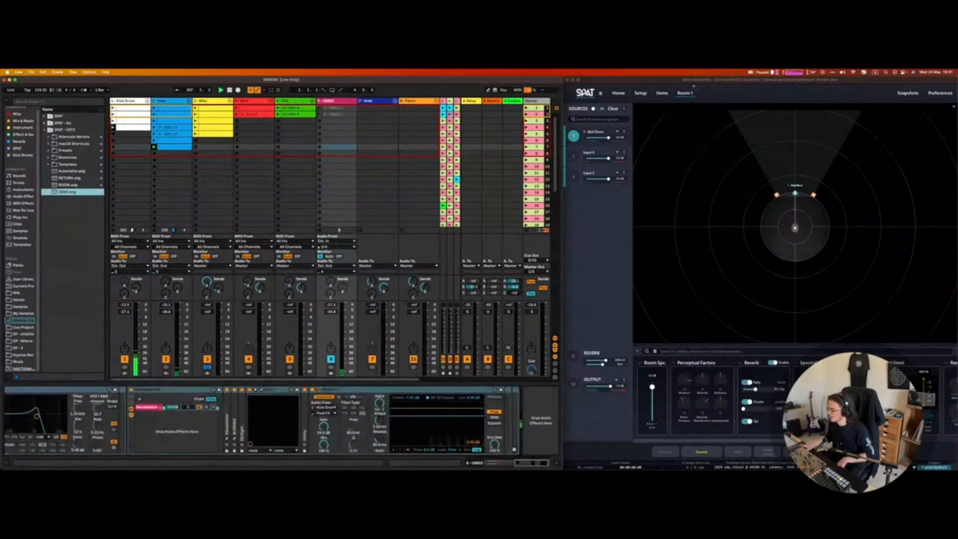
pyautogui.moveTo(534, 451); pyautogui.dragTo(544, 428)
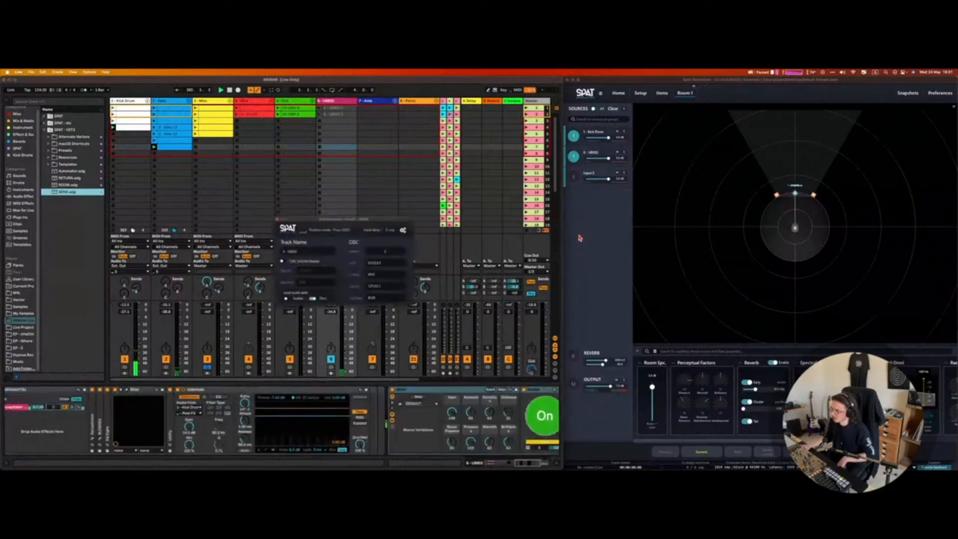
pyautogui.click(534, 466)
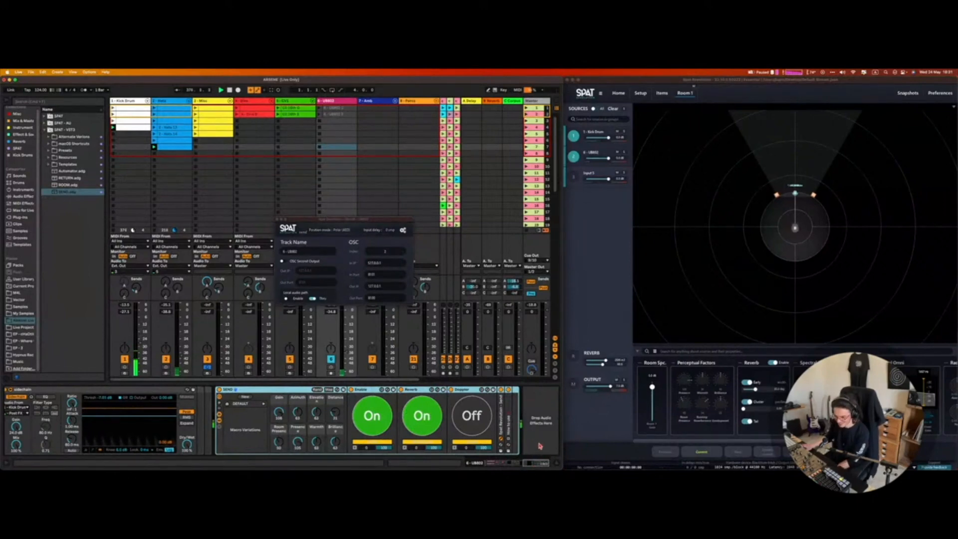
# - Load the SEND.adg rack onto the Hats track and turn its Azimuth to place the source slightly left of front centre
pyautogui.click(657, 278)
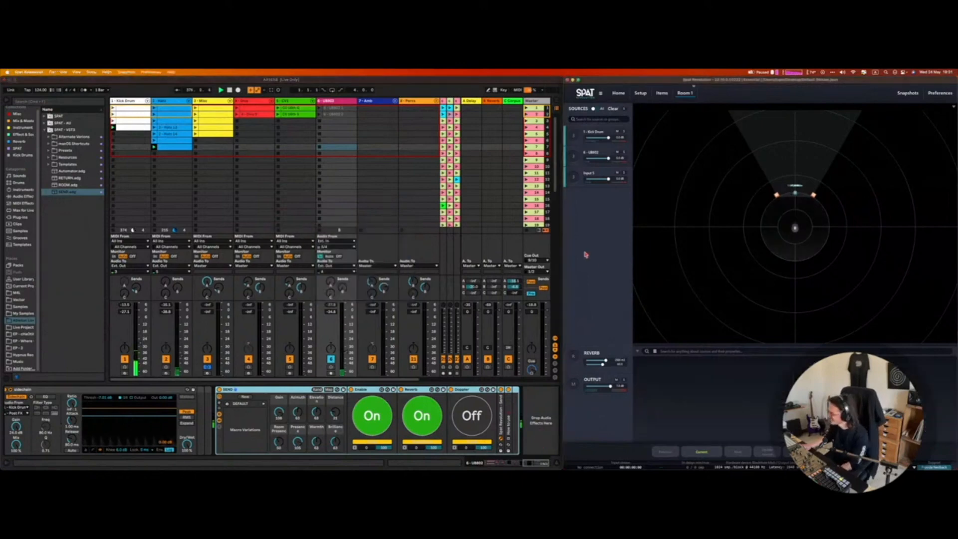
pyautogui.click(513, 404)
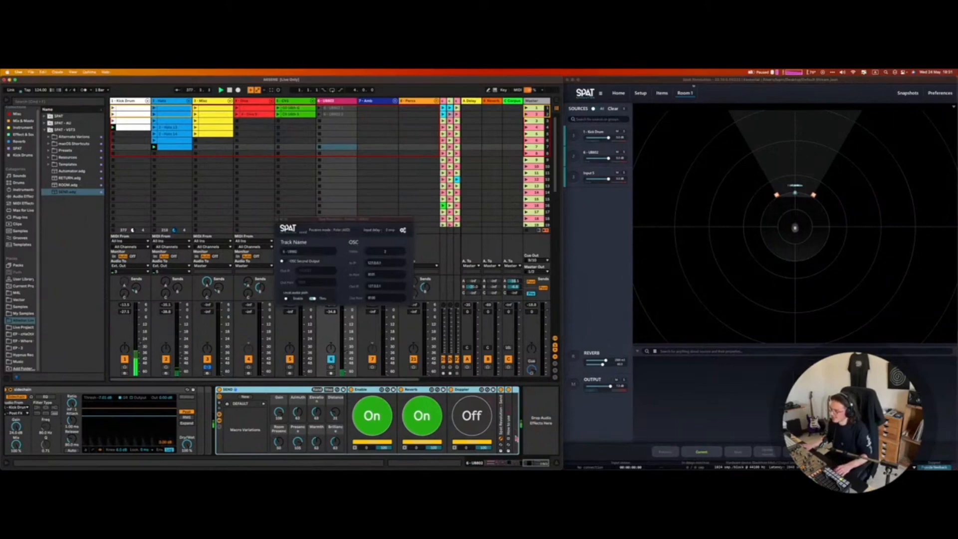
pyautogui.click(402, 146)
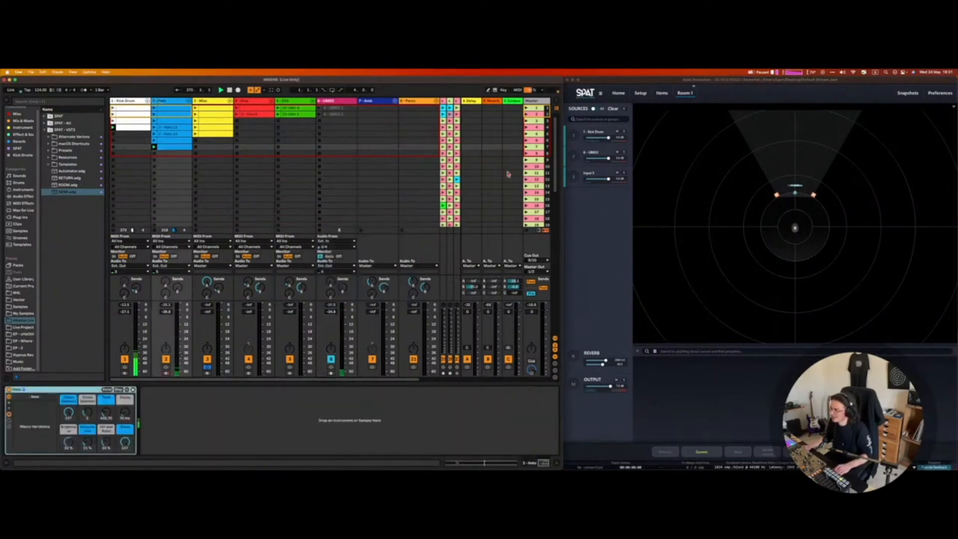
pyautogui.click(66, 193)
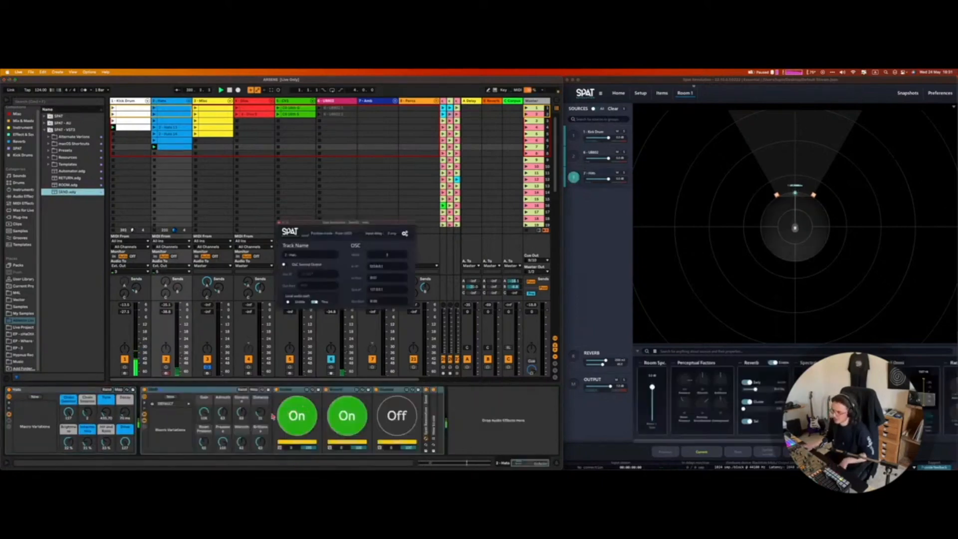
pyautogui.moveTo(222, 413)
pyautogui.mouseDown()
pyautogui.moveTo(223, 396)
pyautogui.moveTo(223, 430)
pyautogui.moveTo(223, 388)
pyautogui.moveTo(222, 417)
pyautogui.moveTo(260, 409)
pyautogui.moveTo(225, 411)
pyautogui.moveTo(223, 423)
pyautogui.mouseUp()
pyautogui.doubleClick(223, 415)
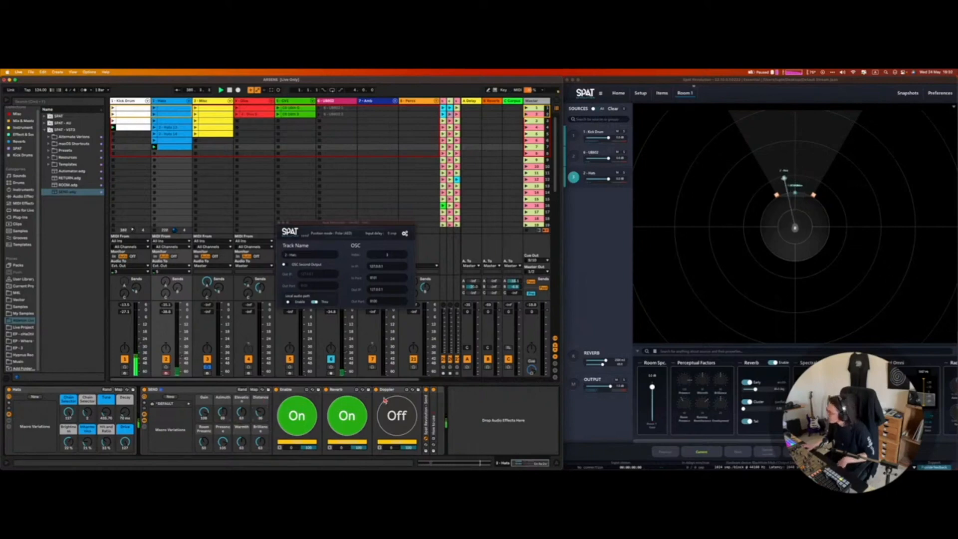
# - Adjust the Azimuth in the pink track 6's SEND rack to place its source slightly right of front centre
pyautogui.click(581, 158)
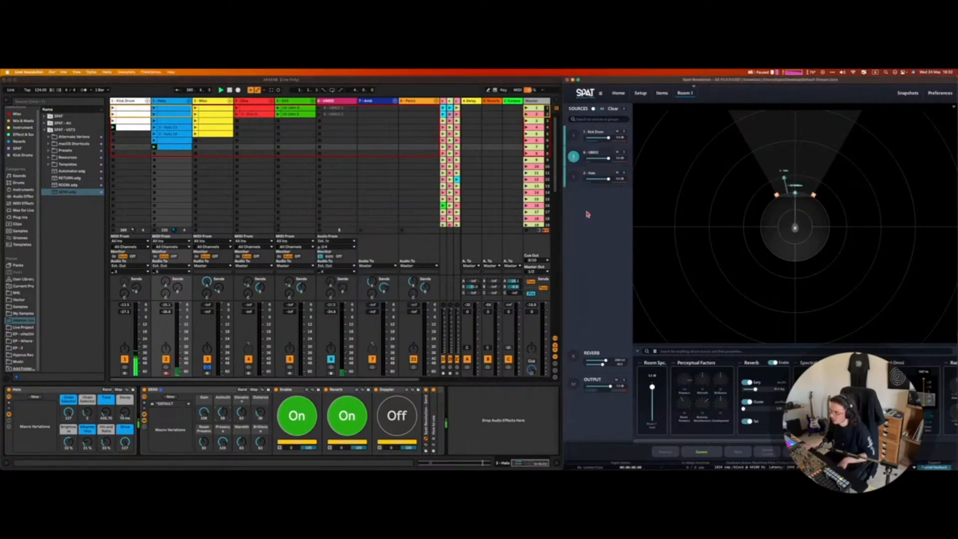
pyautogui.click(256, 416)
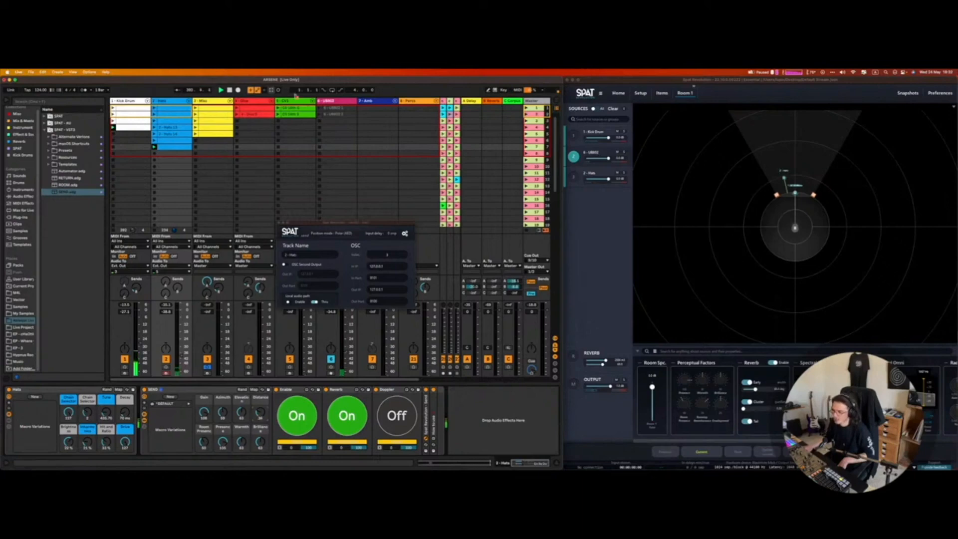
pyautogui.click(330, 101)
pyautogui.moveTo(337, 411); pyautogui.dragTo(295, 410)
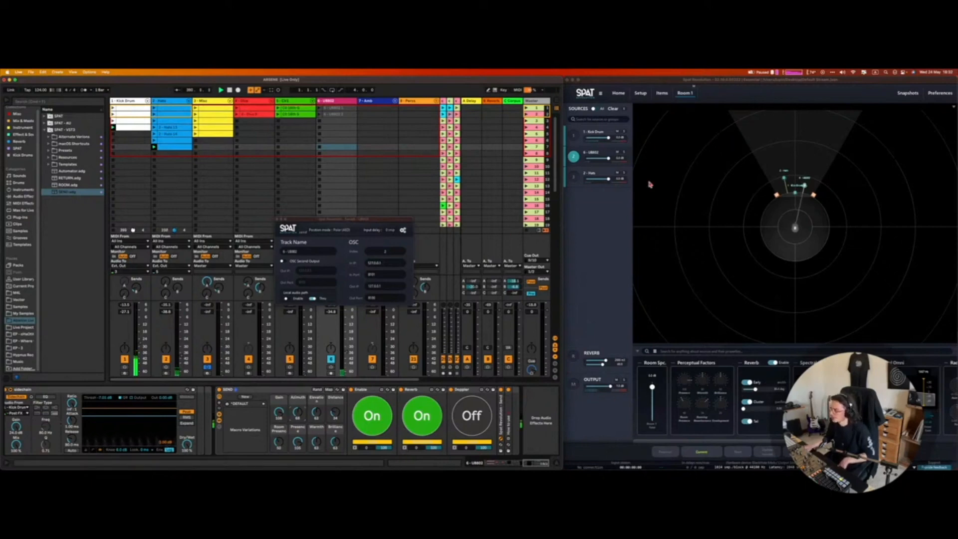
# - Select the Kick Drum source in Room 1 and switch off its Early and Cluster reverb sections
pyautogui.click(576, 146)
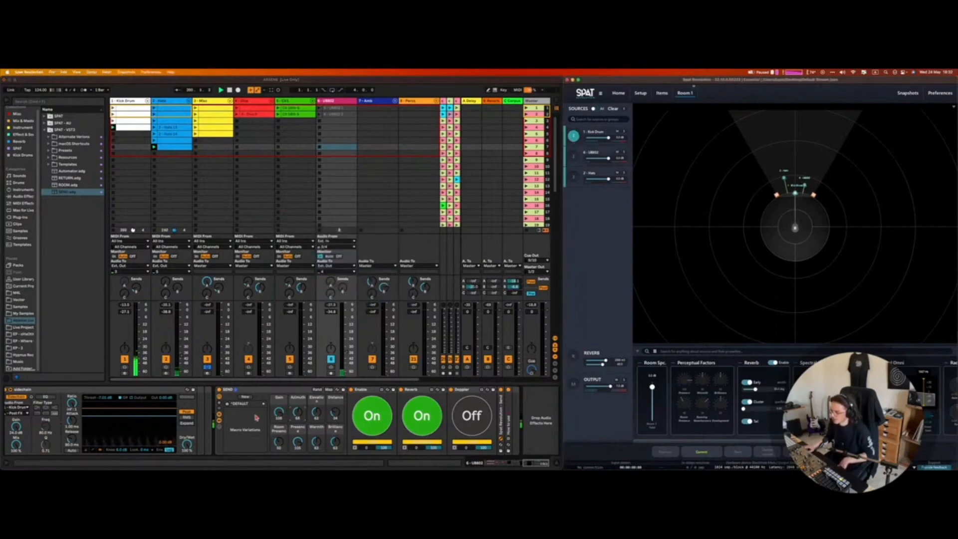
pyautogui.click(621, 256)
pyautogui.click(573, 133)
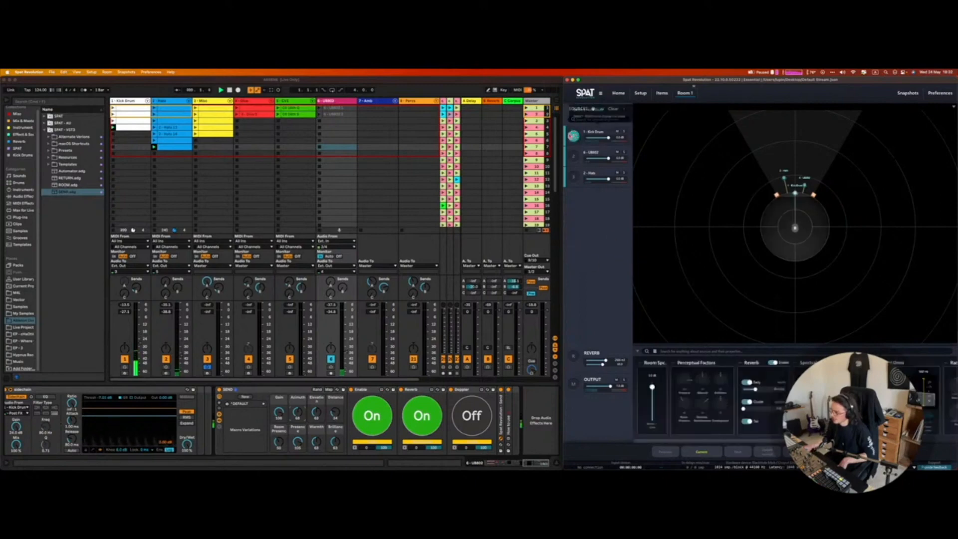
pyautogui.click(746, 382)
pyautogui.click(746, 401)
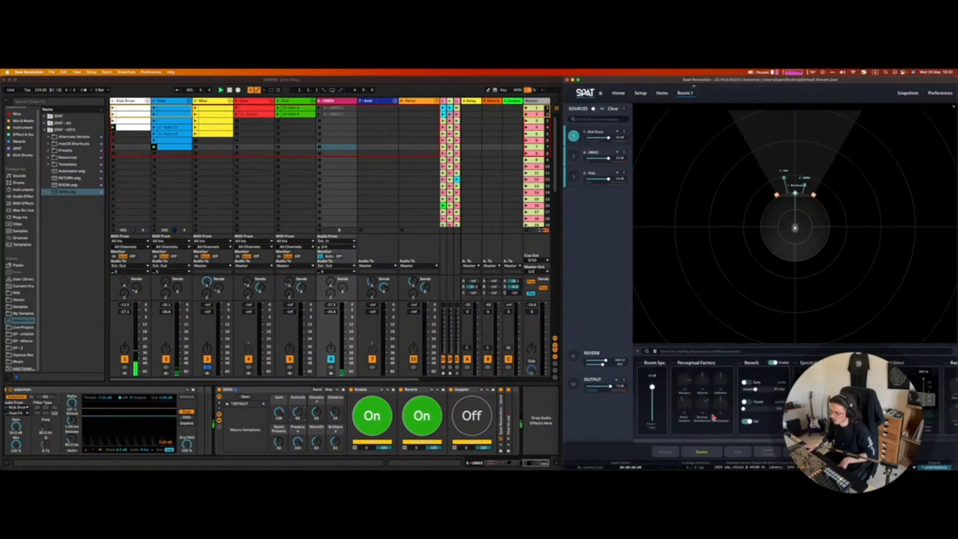
pyautogui.click(747, 401)
pyautogui.click(747, 402)
# - Toggle the Enable control in track 6's SEND rack, and switch it off in the Kick Drum track's SEND rack to mute that source
pyautogui.click(379, 416)
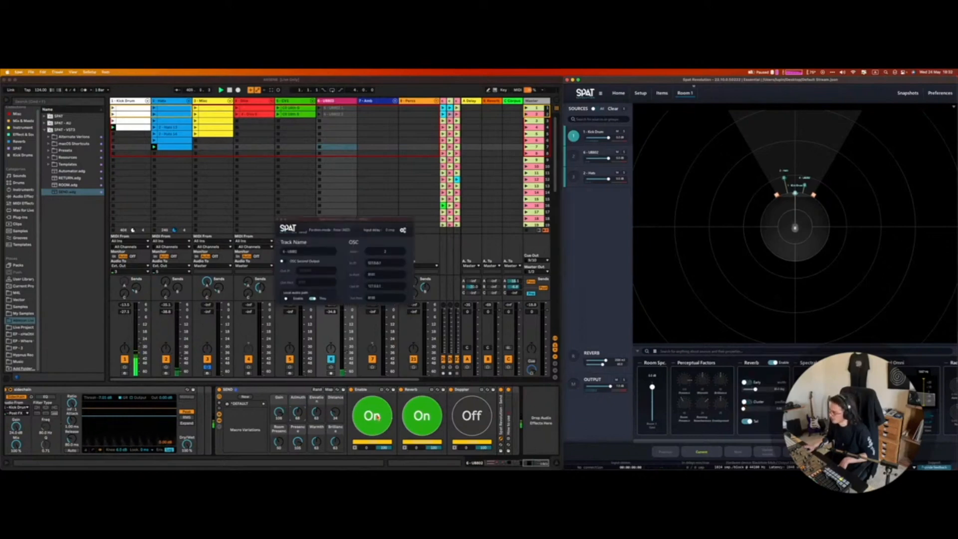
pyautogui.click(380, 416)
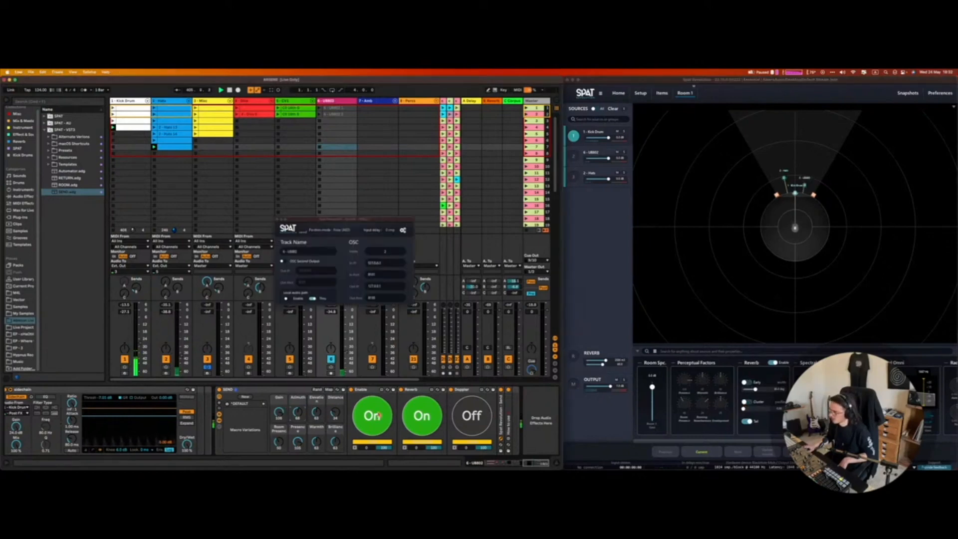
pyautogui.click(131, 101)
pyautogui.click(391, 416)
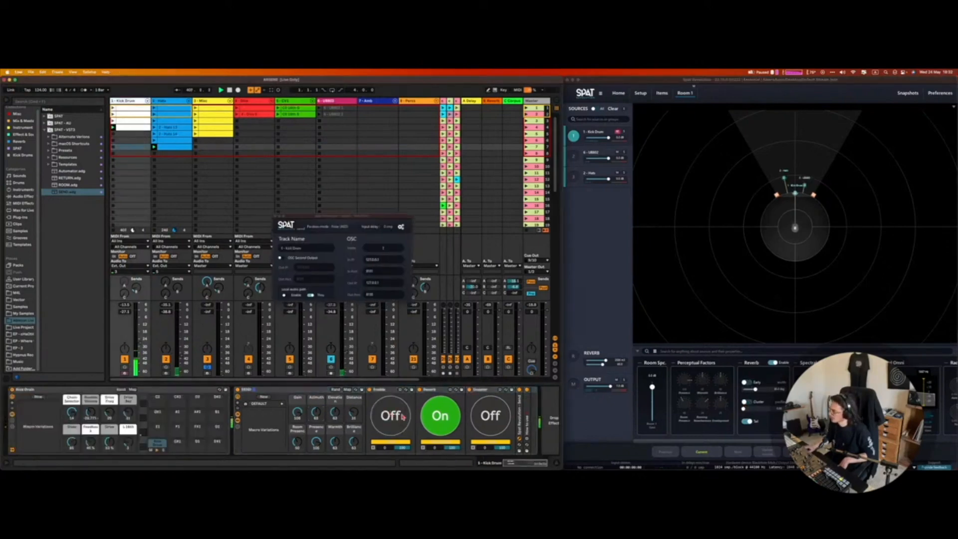
pyautogui.click(654, 247)
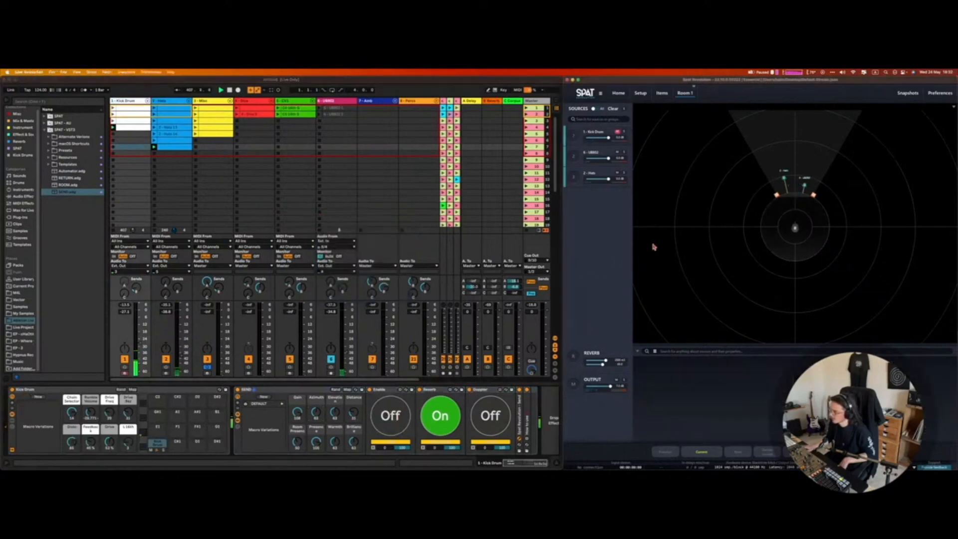
# - Toggle the Kick Drum SEND rack's Enable control repeatedly to demonstrate muting its source in Room 1, finishing with it on
pyautogui.click(392, 425)
pyautogui.click(391, 425)
pyautogui.click(392, 425)
pyautogui.click(392, 426)
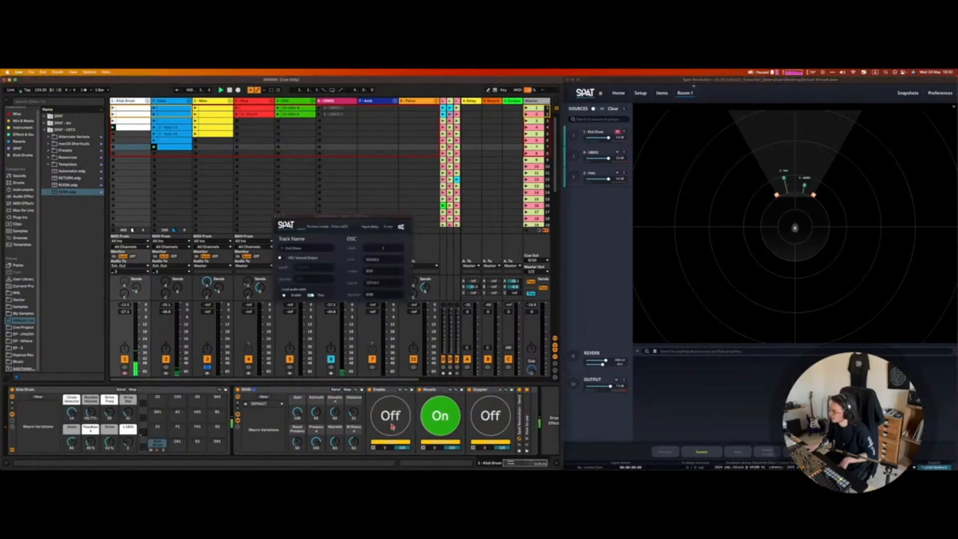
pyautogui.click(392, 426)
pyautogui.click(392, 426)
pyautogui.click(393, 426)
pyautogui.click(392, 426)
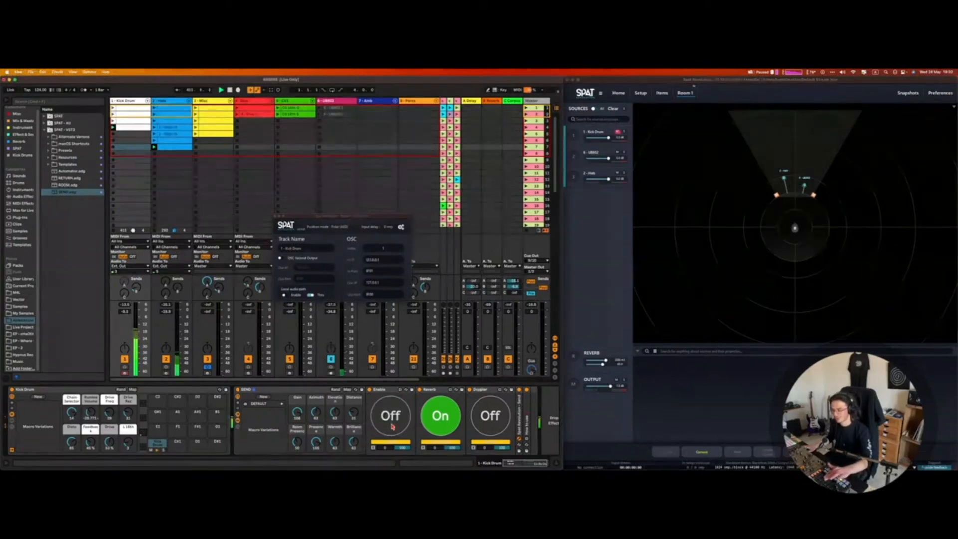
pyautogui.click(393, 426)
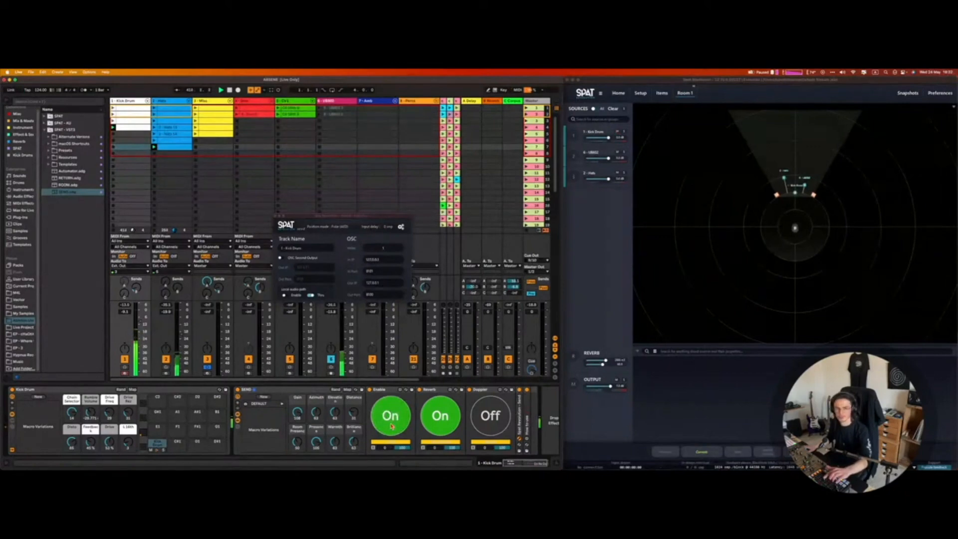
pyautogui.click(392, 426)
pyautogui.click(393, 426)
pyautogui.click(394, 427)
pyautogui.click(395, 427)
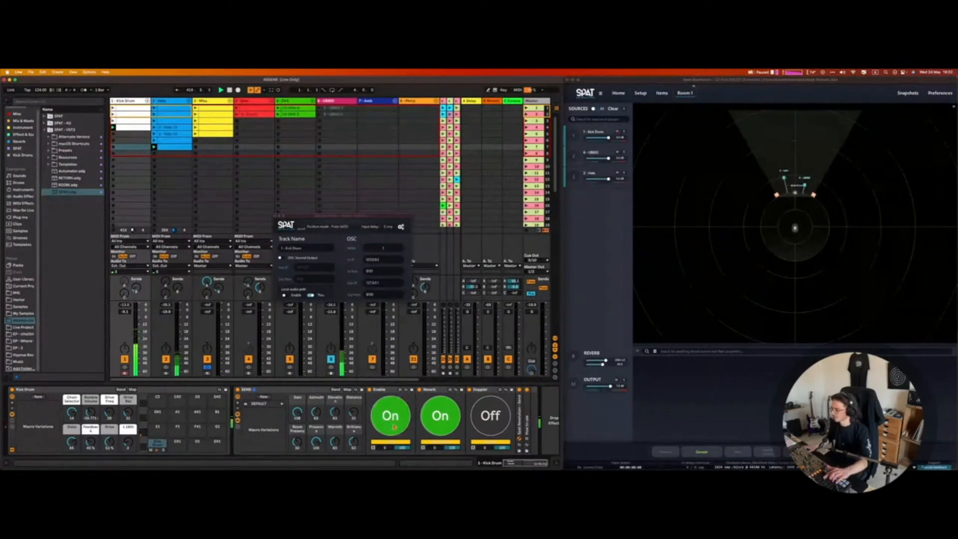
pyautogui.click(401, 416)
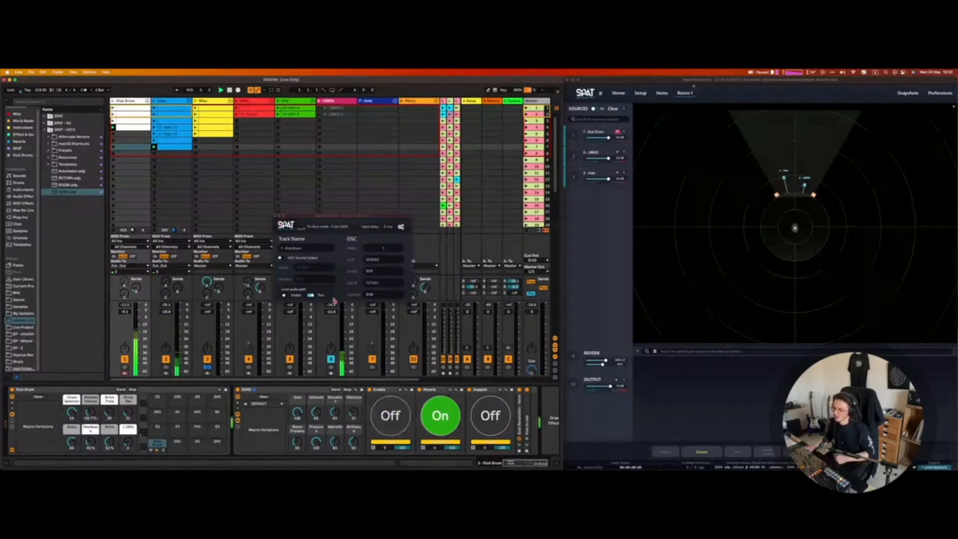
pyautogui.click(383, 405)
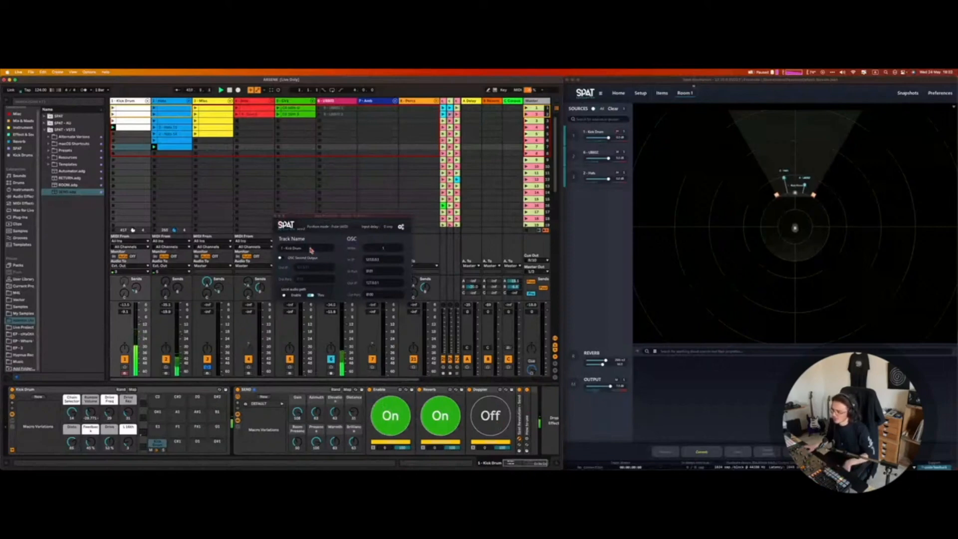
# - Close the Kick Drum's Spat Send plug-in window and bring the whole SEND rack into view
pyautogui.click(274, 218)
pyautogui.click(521, 464)
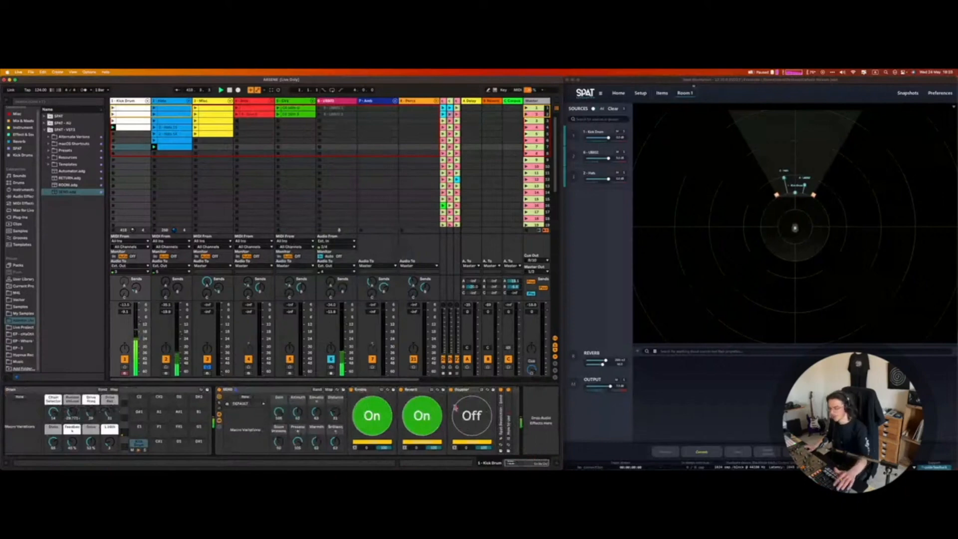
# - Add the Automator rack to the UB802 track's device chain, after its SEND rack
pyautogui.click(340, 100)
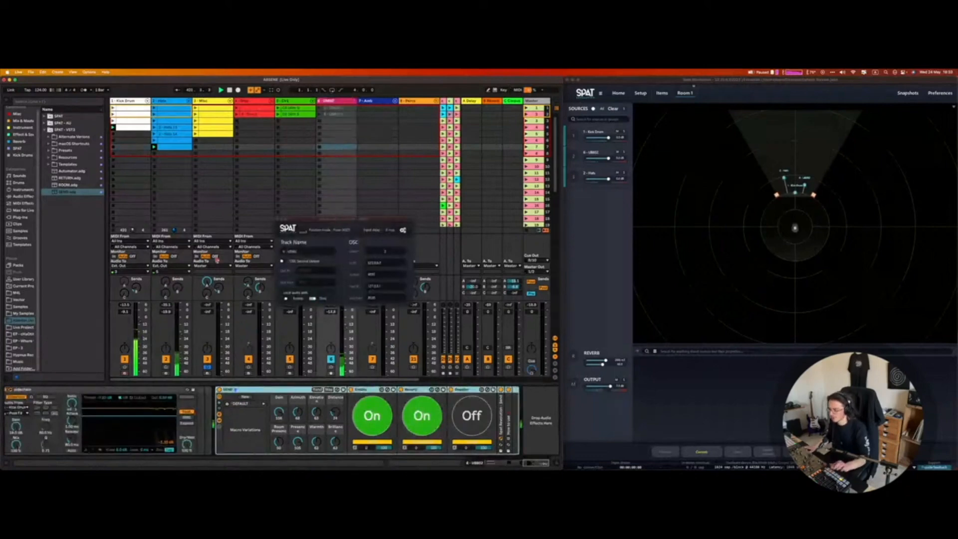
pyautogui.click(59, 171)
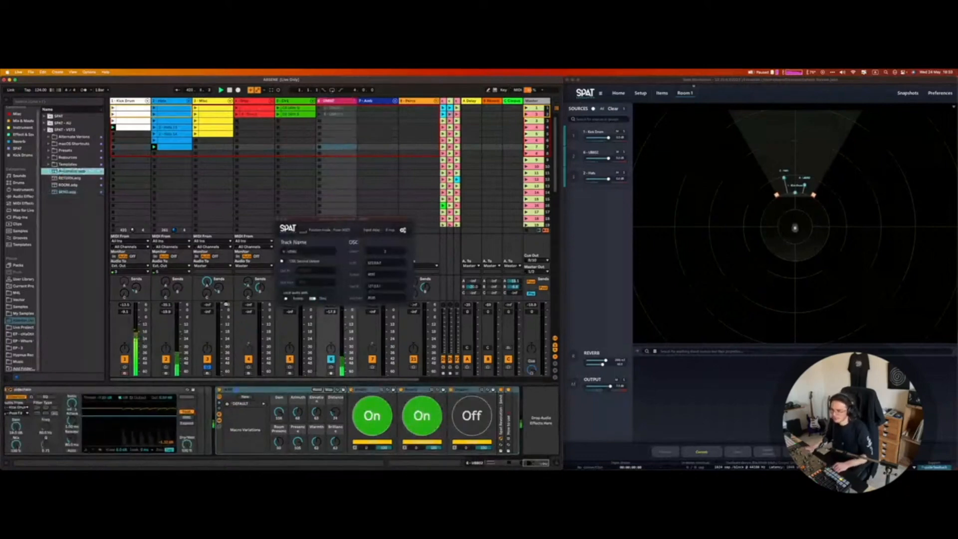
pyautogui.moveTo(70, 171); pyautogui.dragTo(534, 419)
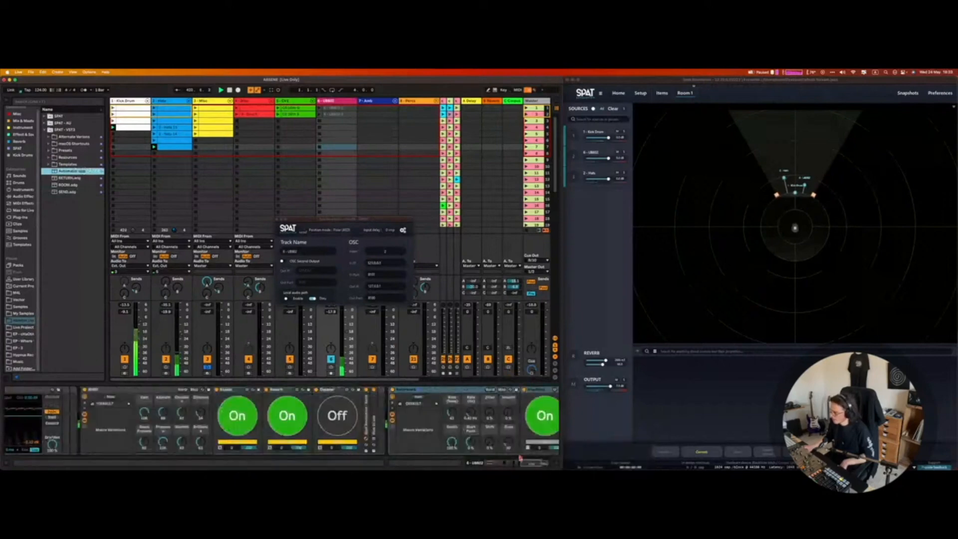
pyautogui.moveTo(532, 464); pyautogui.dragTo(538, 464)
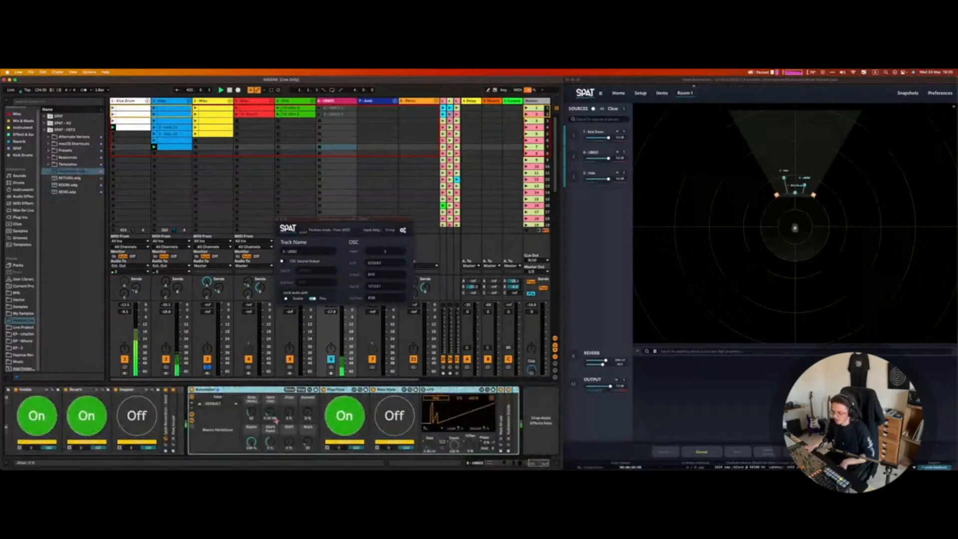
# - Map the Automator rack's LFO to the Azimuth of the UB802 SEND rack and adjust its depth to swing the source gently
pyautogui.click(252, 415)
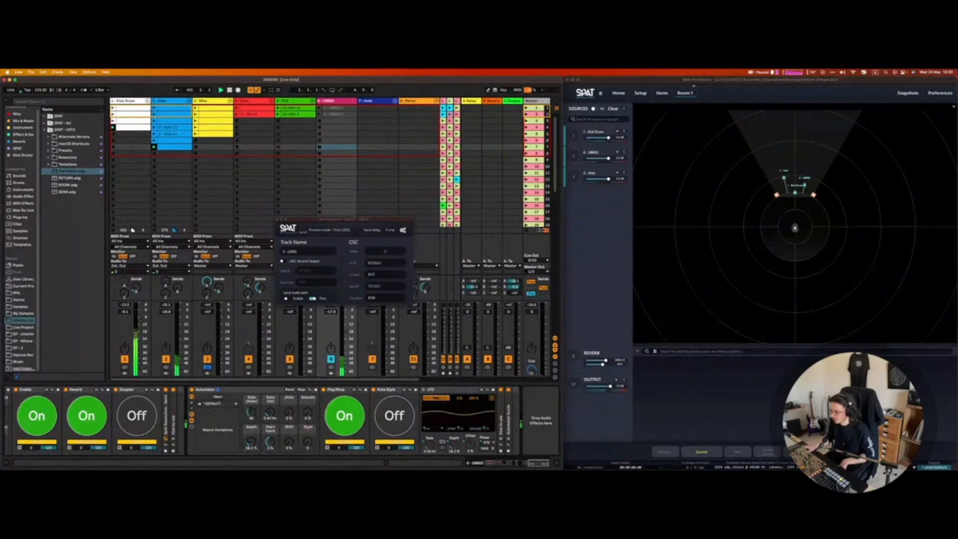
pyautogui.hscroll(-10, 213, 418)
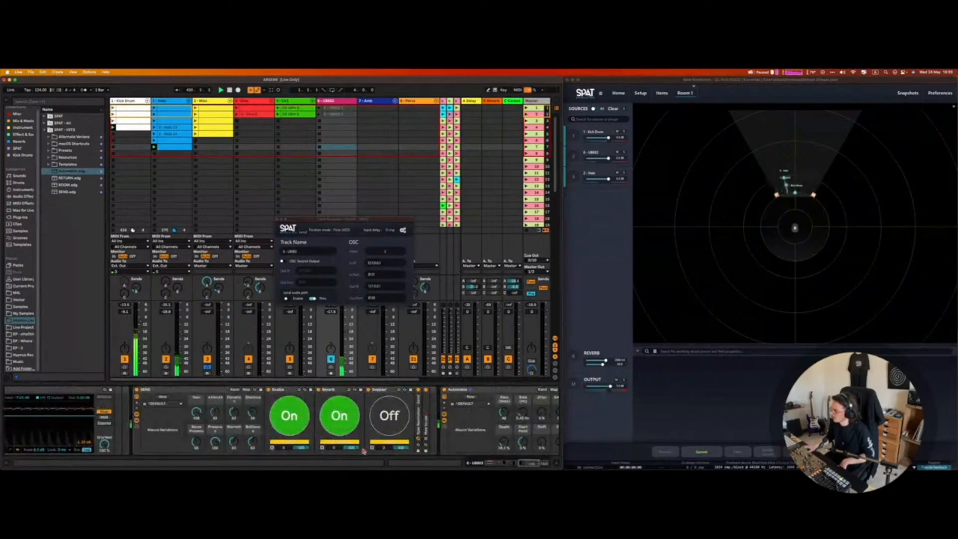
pyautogui.moveTo(521, 465); pyautogui.dragTo(529, 463)
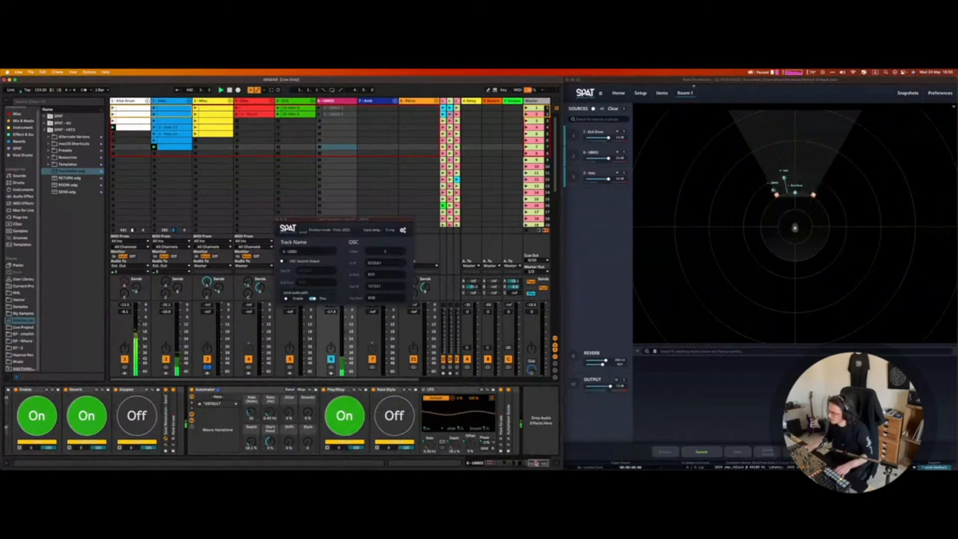
pyautogui.hscroll(-5, 89, 421)
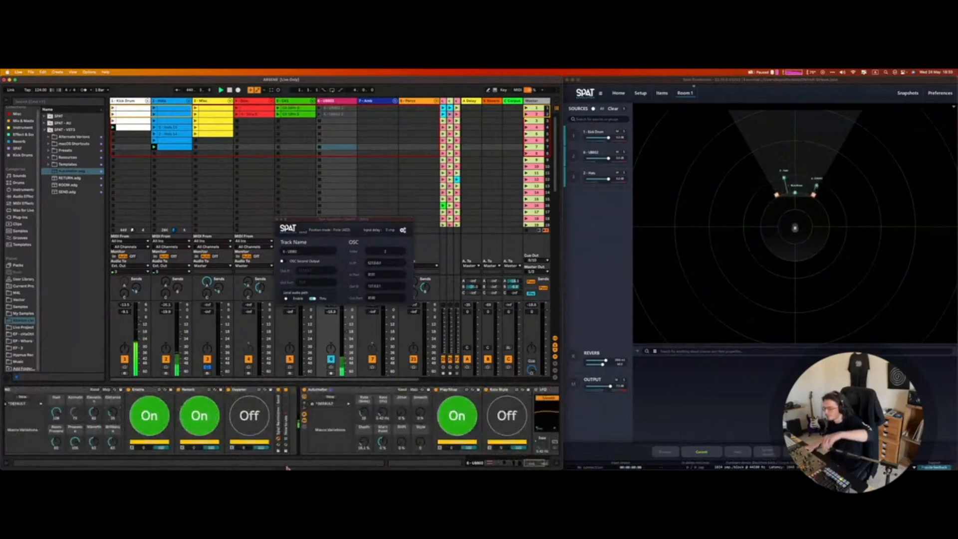
# - Close the UB802 track's Spat Send plug-in window and bring the whole Automator rack into view
pyautogui.click(276, 220)
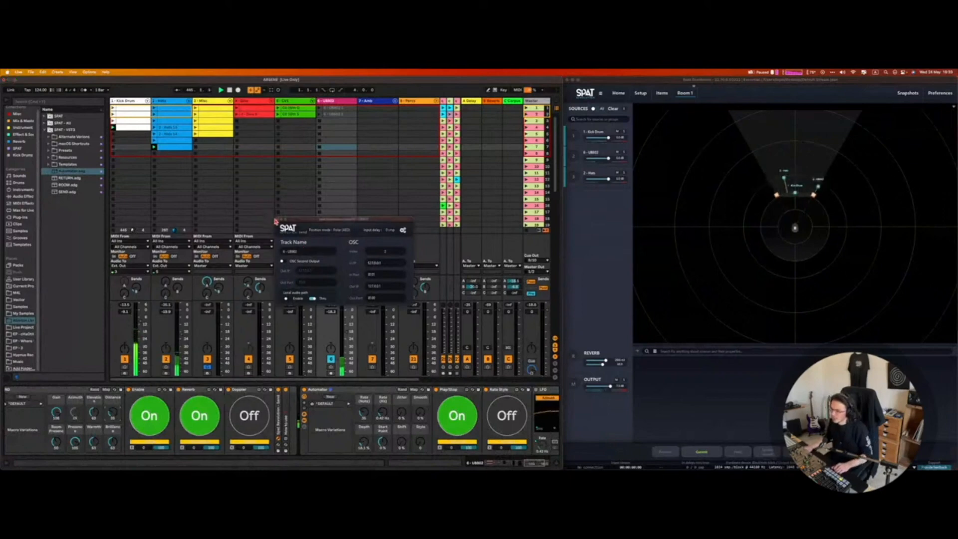
pyautogui.click(277, 220)
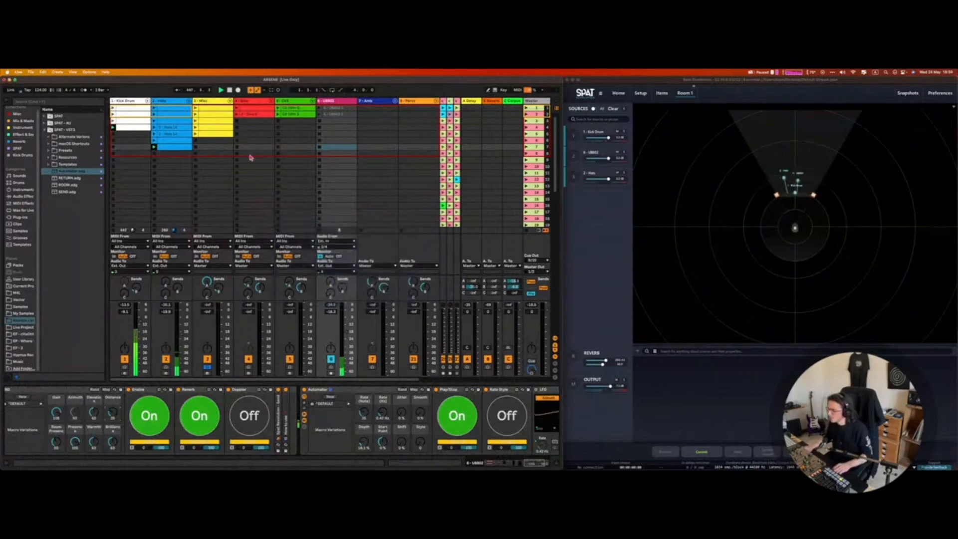
pyautogui.click(777, 316)
pyautogui.click(535, 465)
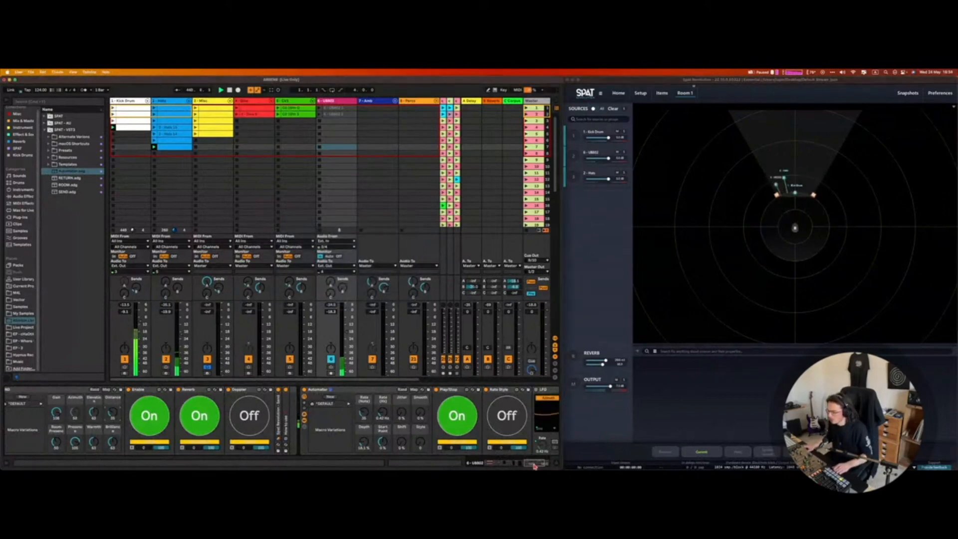
pyautogui.moveTo(536, 467); pyautogui.dragTo(540, 467)
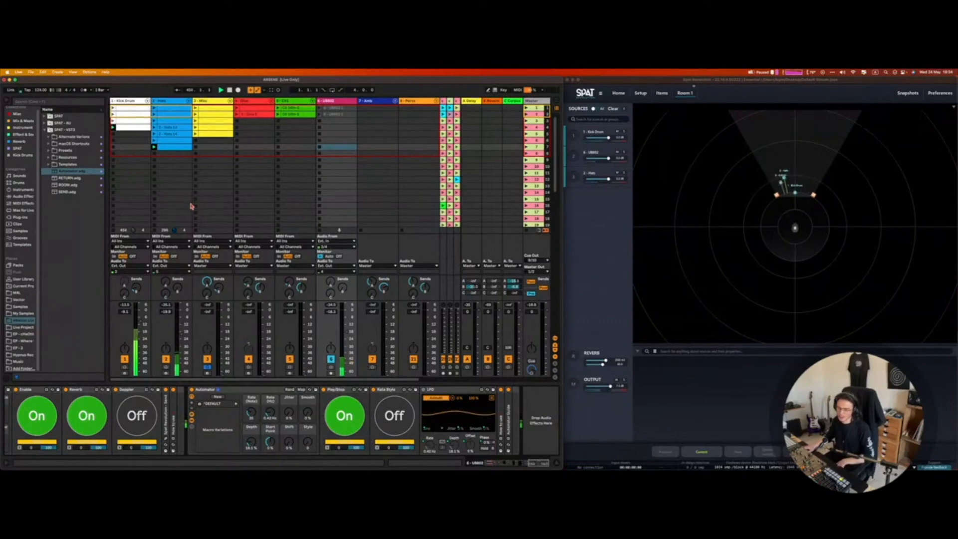
# - Open the playing clip in scene 7 of the Hats track and rename it
pyautogui.click(167, 150)
pyautogui.click(169, 150)
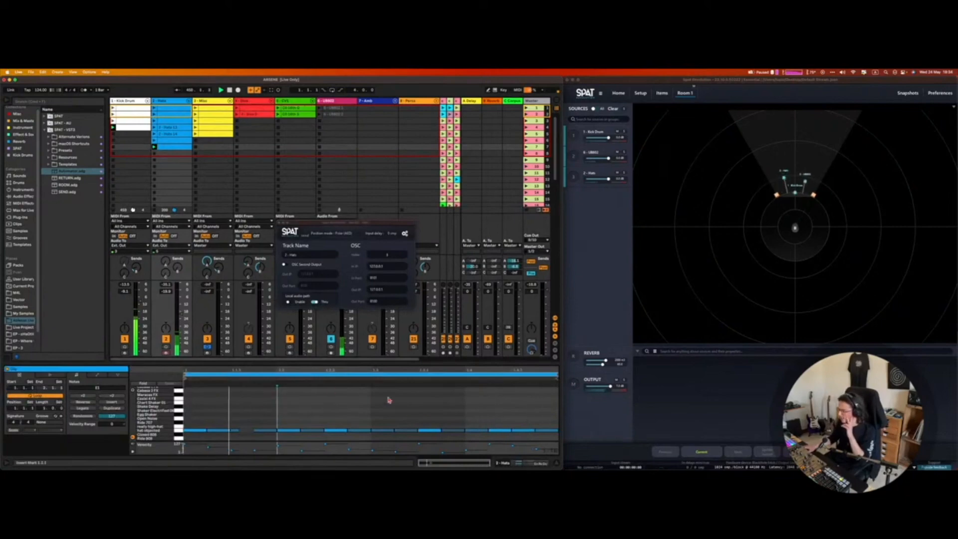
pyautogui.click(176, 149)
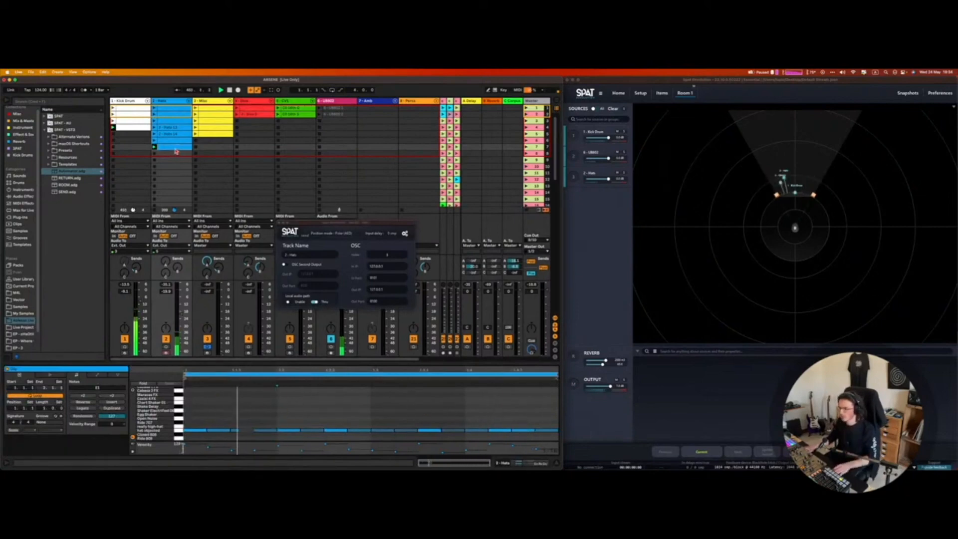
pyautogui.press('super+r')
pyautogui.write('fro')
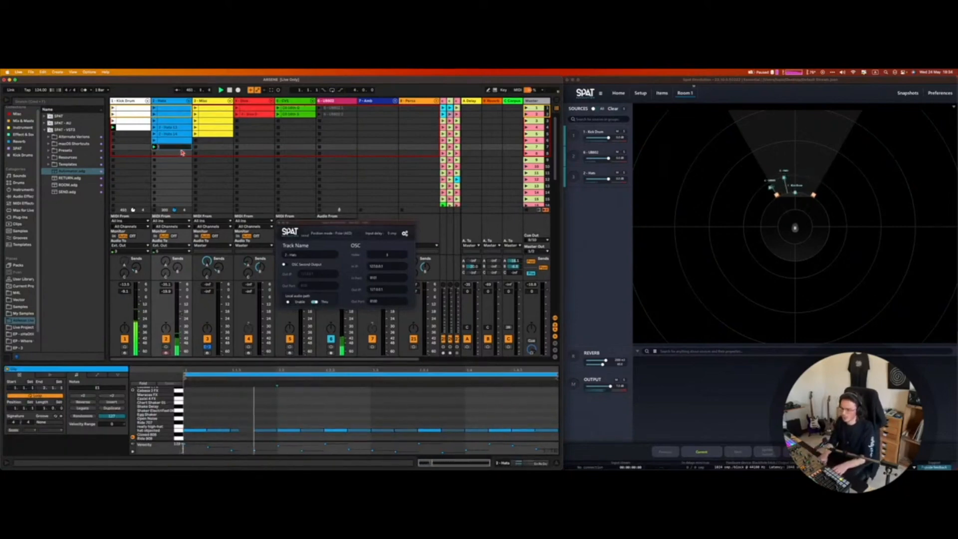
pyautogui.write('t 16th')
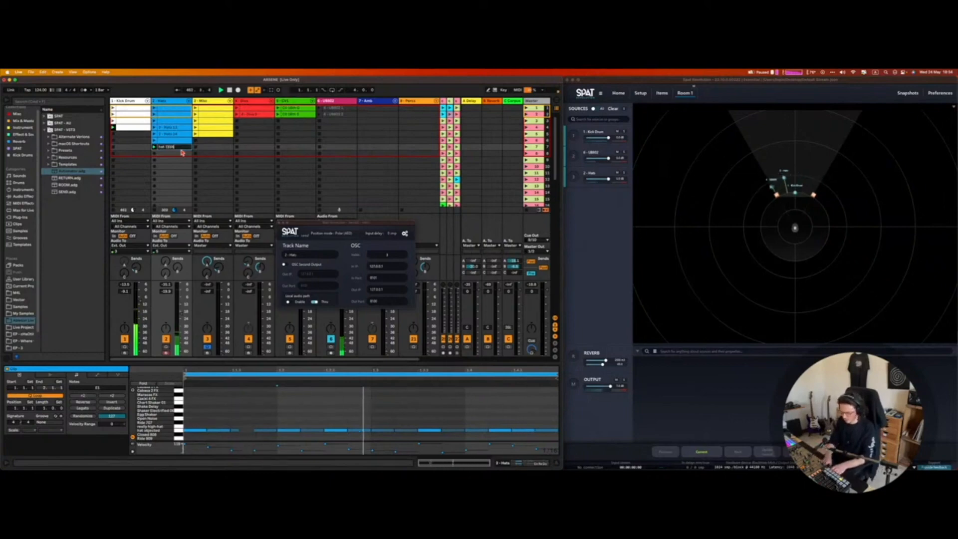
pyautogui.press('Return')
pyautogui.press('super+r')
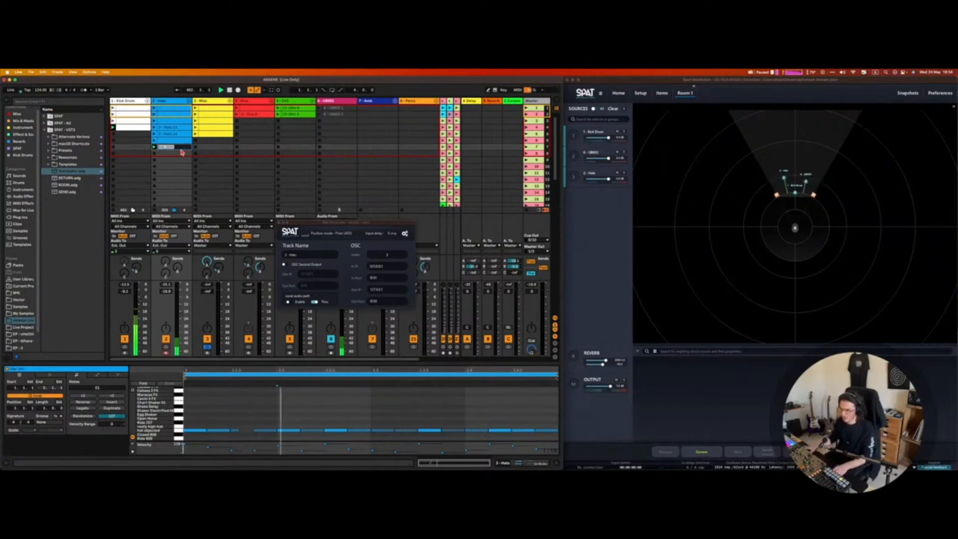
pyautogui.press('Return')
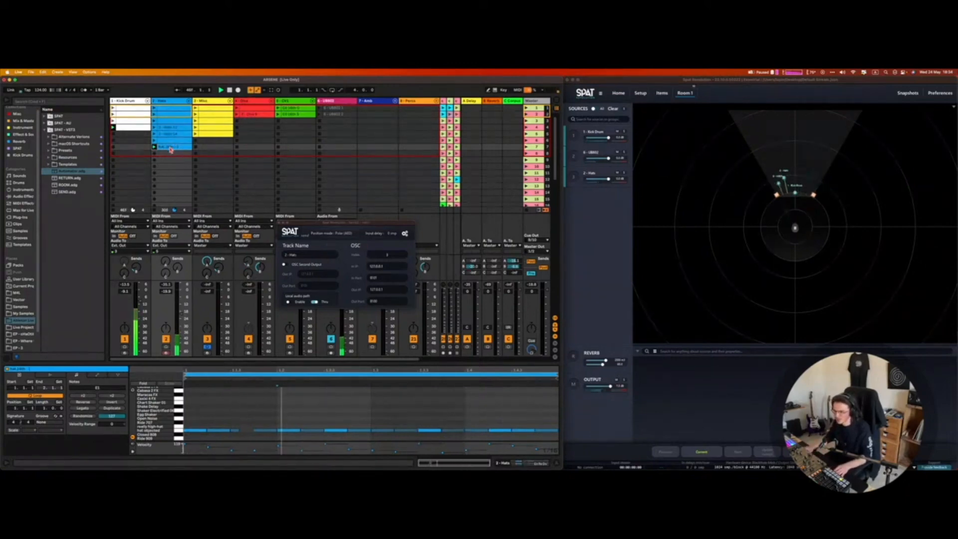
# - Show the Hats clip's envelopes in an enlarged clip editor and set the SEND rack's Azimuth as the envelope target
pyautogui.click(98, 375)
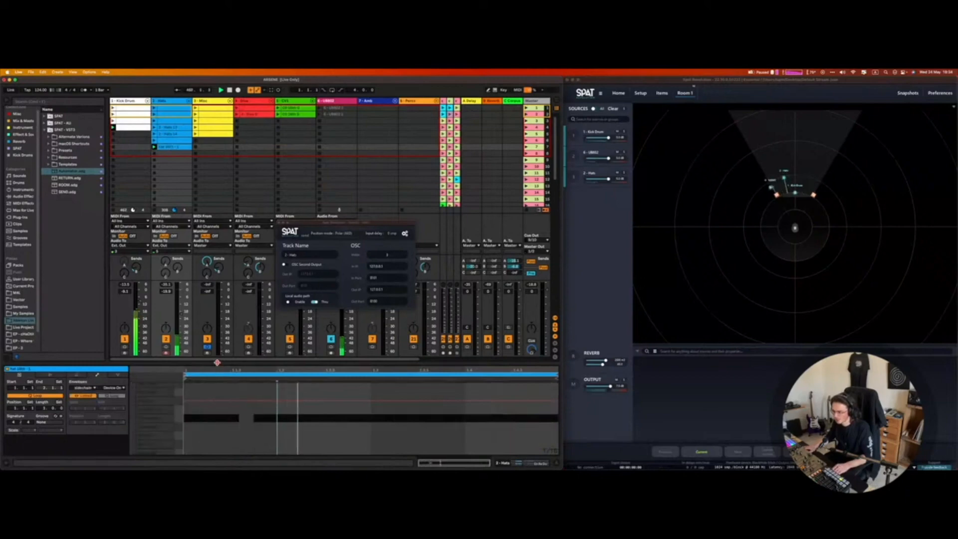
pyautogui.moveTo(217, 362); pyautogui.dragTo(217, 287)
pyautogui.click(82, 312)
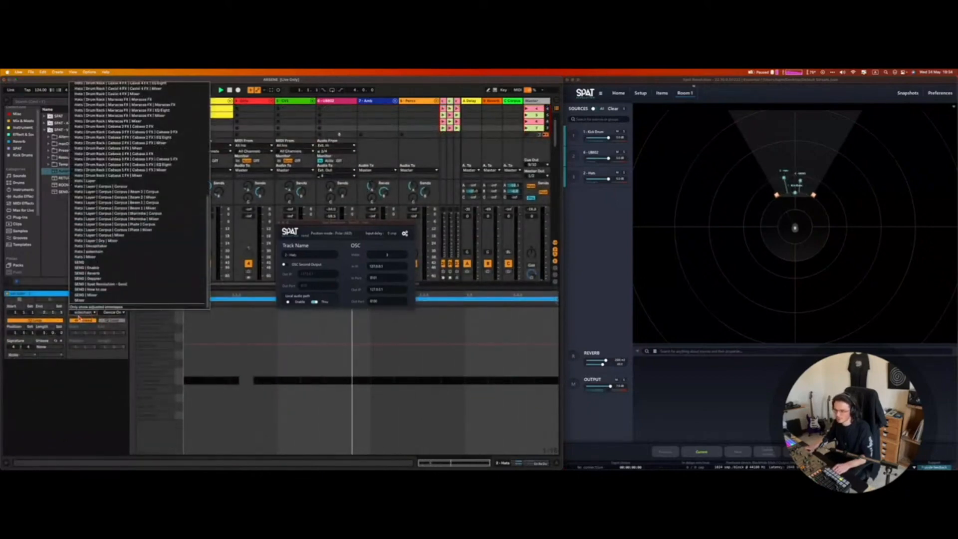
pyautogui.click(79, 317)
pyautogui.click(80, 313)
pyautogui.click(80, 313)
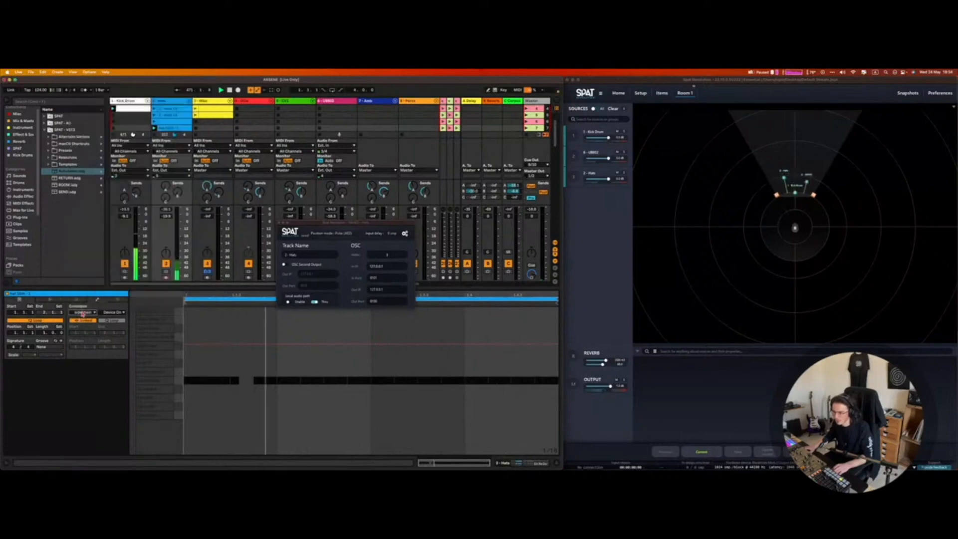
pyautogui.doubleClick(168, 102)
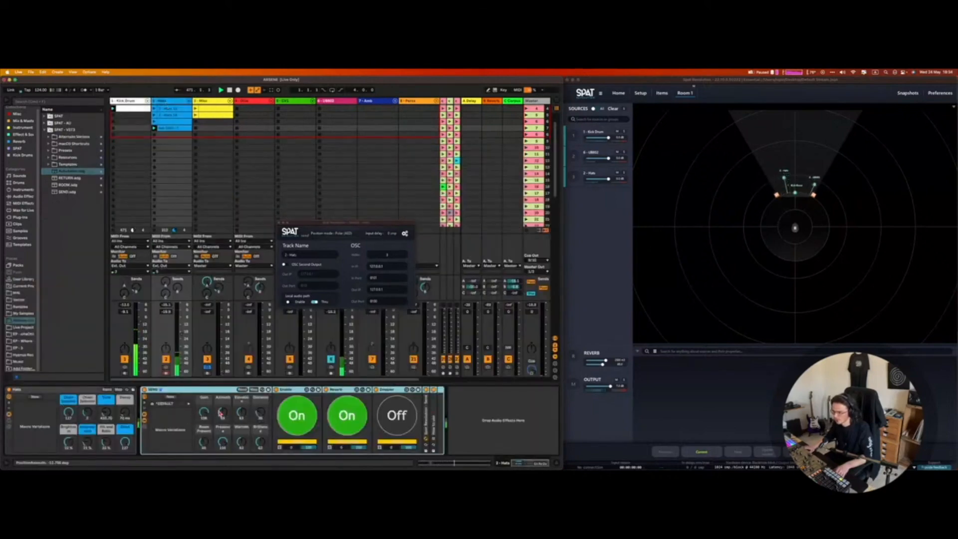
pyautogui.click(225, 414)
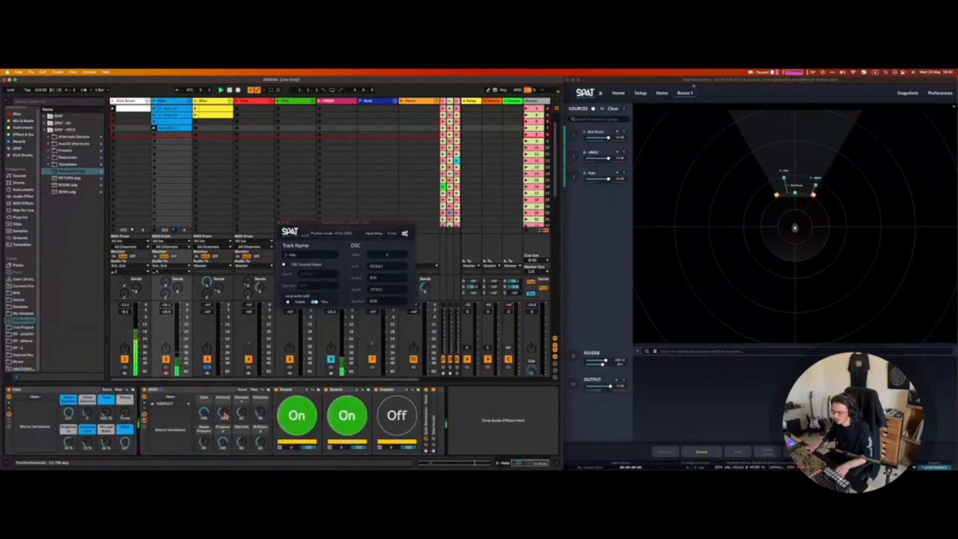
pyautogui.doubleClick(168, 131)
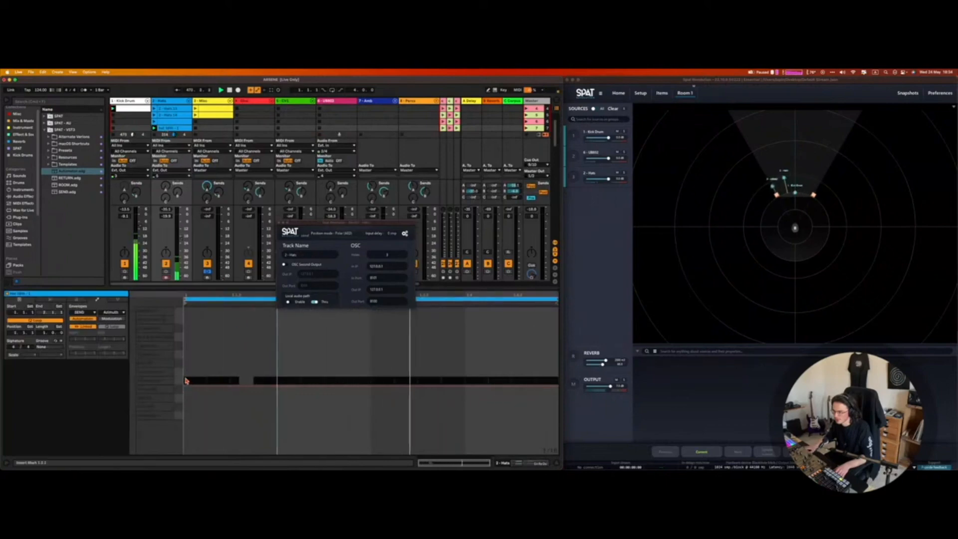
# - Insert a rising ramp shape across the full length of the Hats clip's Azimuth envelope
pyautogui.moveTo(186, 380); pyautogui.dragTo(530, 369)
pyautogui.rightClick(530, 368)
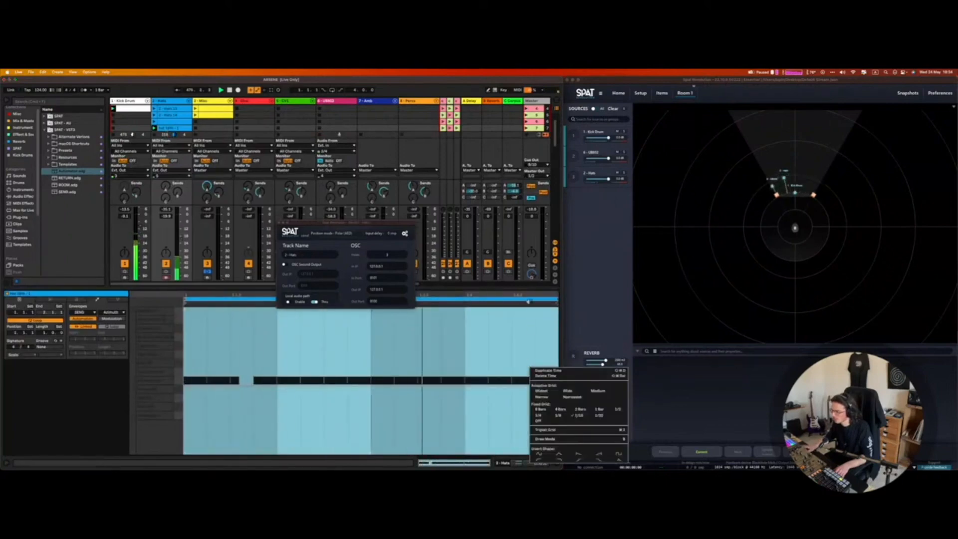
pyautogui.click(598, 453)
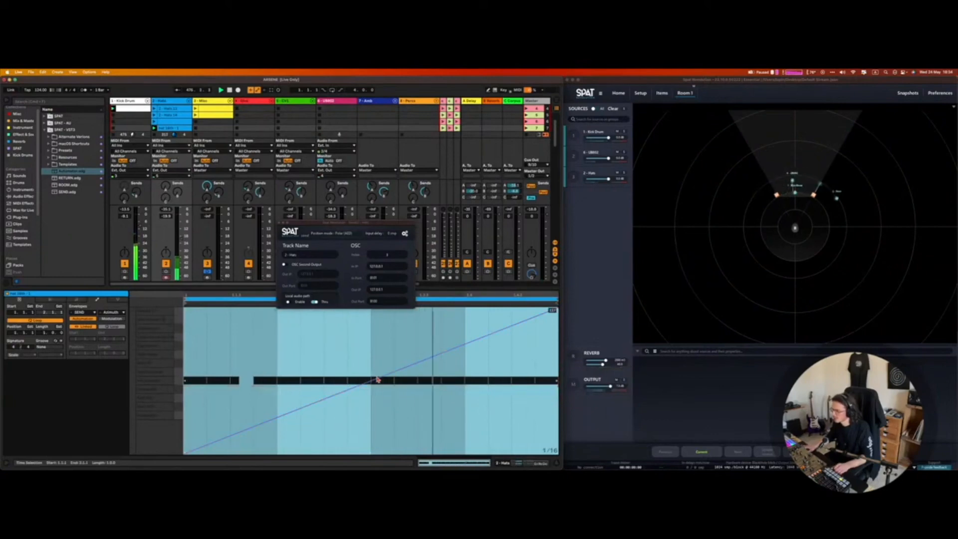
pyautogui.click(465, 380)
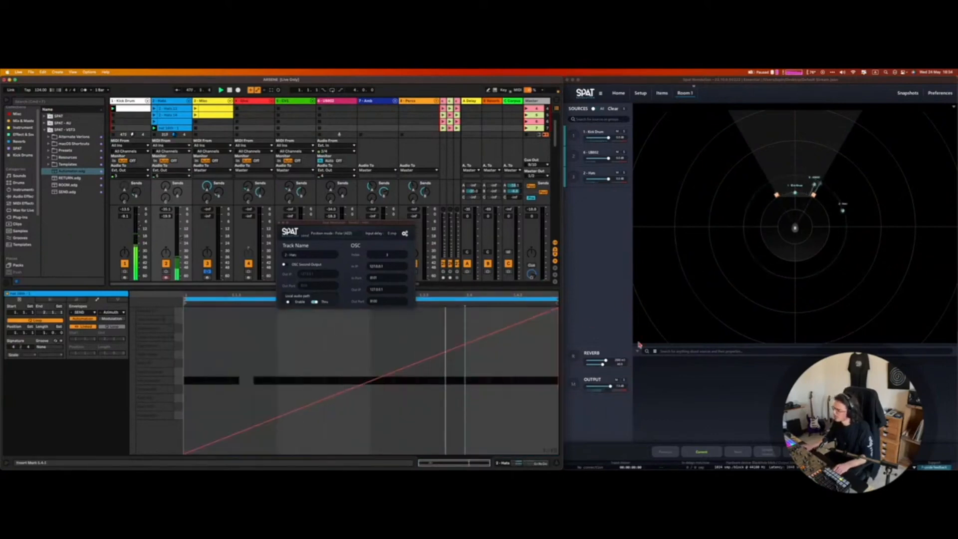
# - Launch the Hats clip to follow its source circling in Room 1, and close the Hats track's Spat Send plug-in window
pyautogui.scroll(-3, 155, 129)
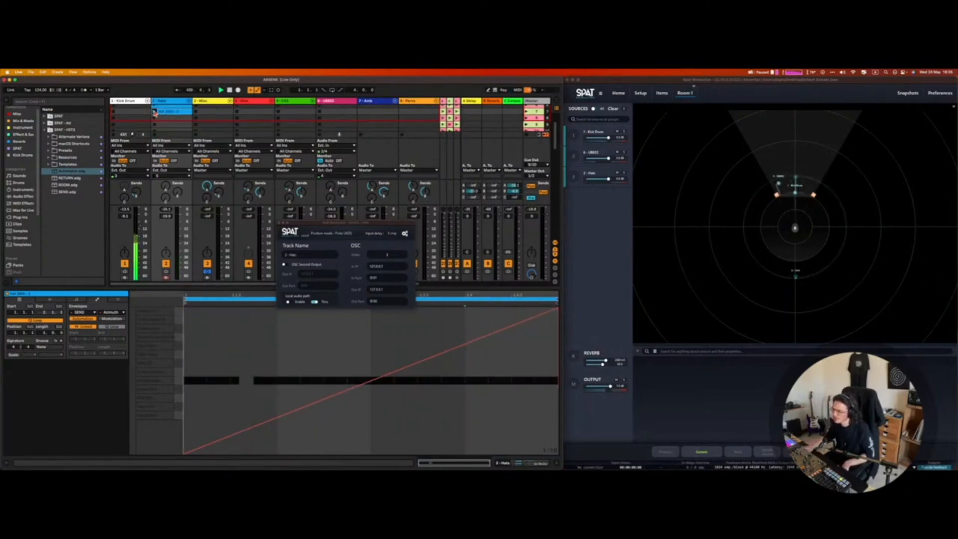
pyautogui.click(154, 111)
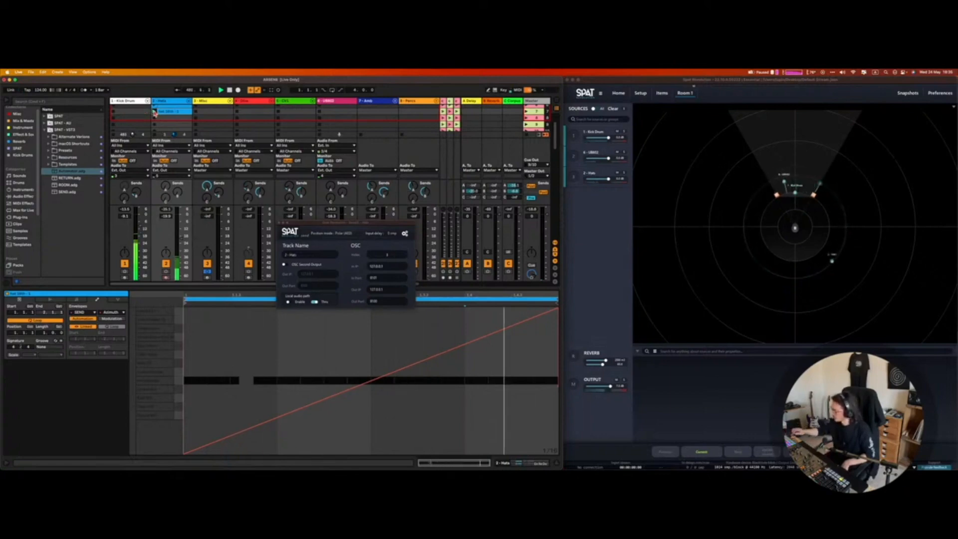
pyautogui.click(155, 114)
pyautogui.click(155, 112)
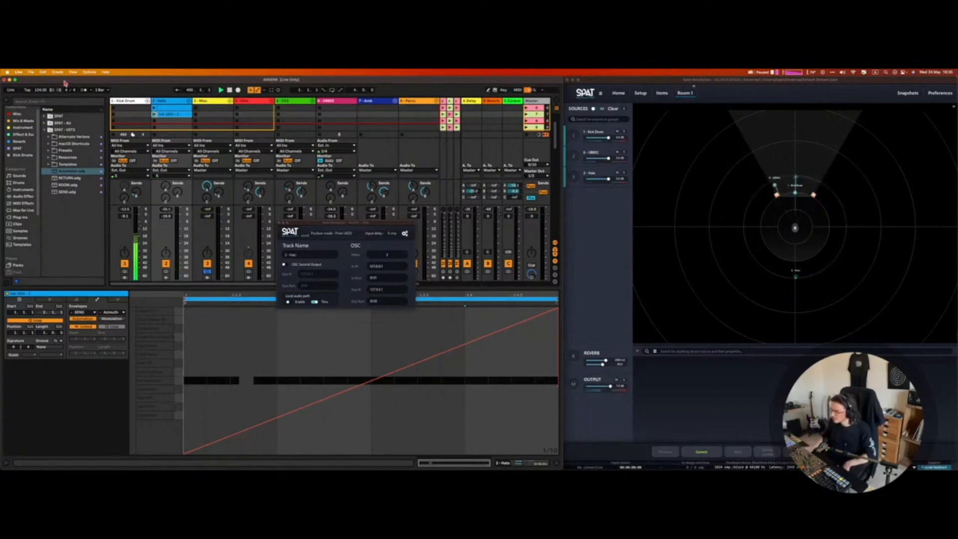
pyautogui.click(279, 224)
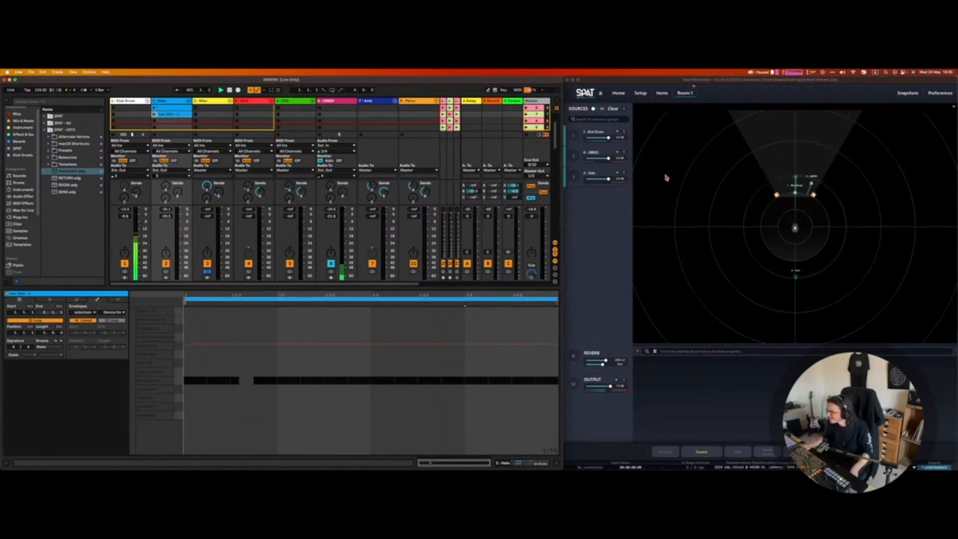
# - Look over the Setup routing and Room 1's reverb settings, and return to an enlarged, closer view of the room's sources
pyautogui.click(641, 93)
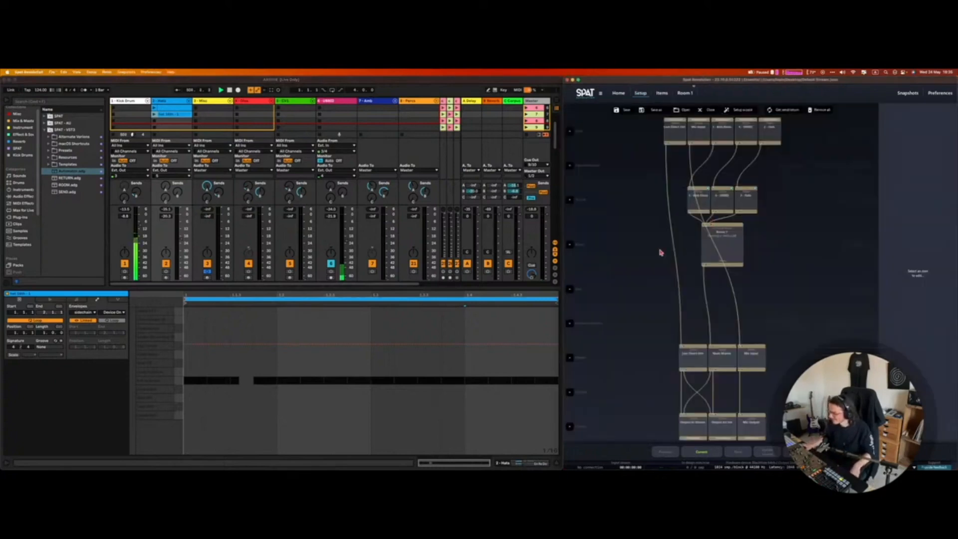
pyautogui.click(684, 94)
pyautogui.click(631, 358)
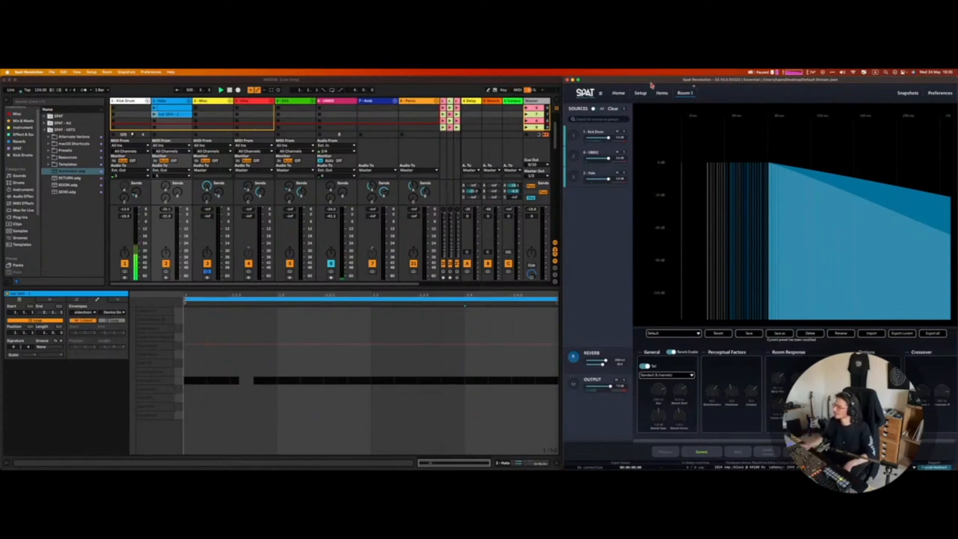
pyautogui.click(574, 134)
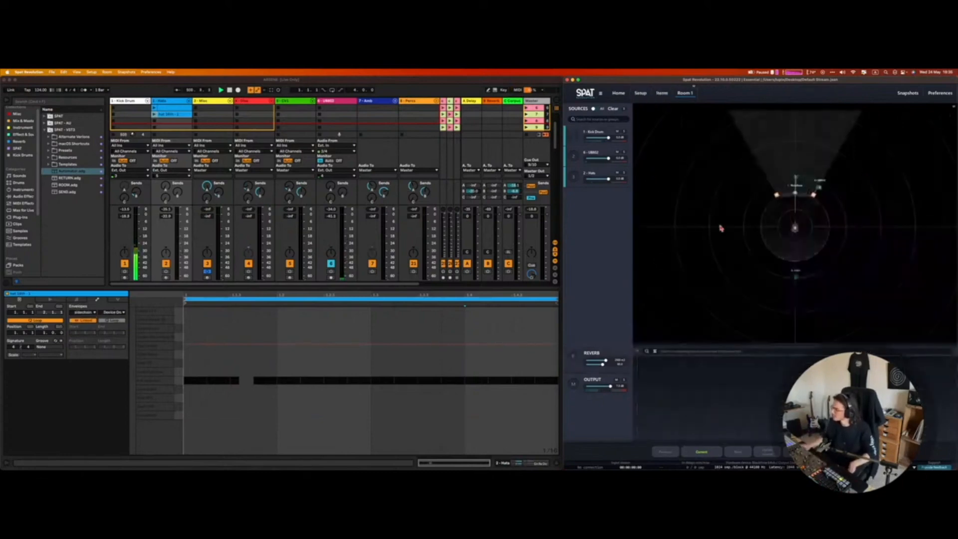
pyautogui.click(636, 353)
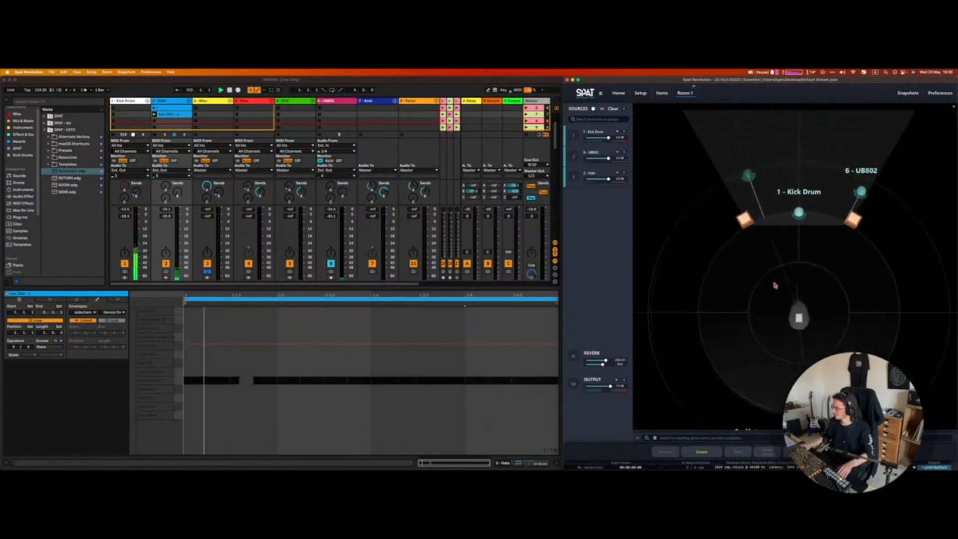
# - Examine Room 1's sources and speakers from closer, wider and shifted views
pyautogui.scroll(10, 744, 143)
pyautogui.scroll(-8, 747, 159)
pyautogui.moveTo(747, 160); pyautogui.dragTo(803, 233)
pyautogui.scroll(8, 744, 263)
pyautogui.scroll(5, 801, 232)
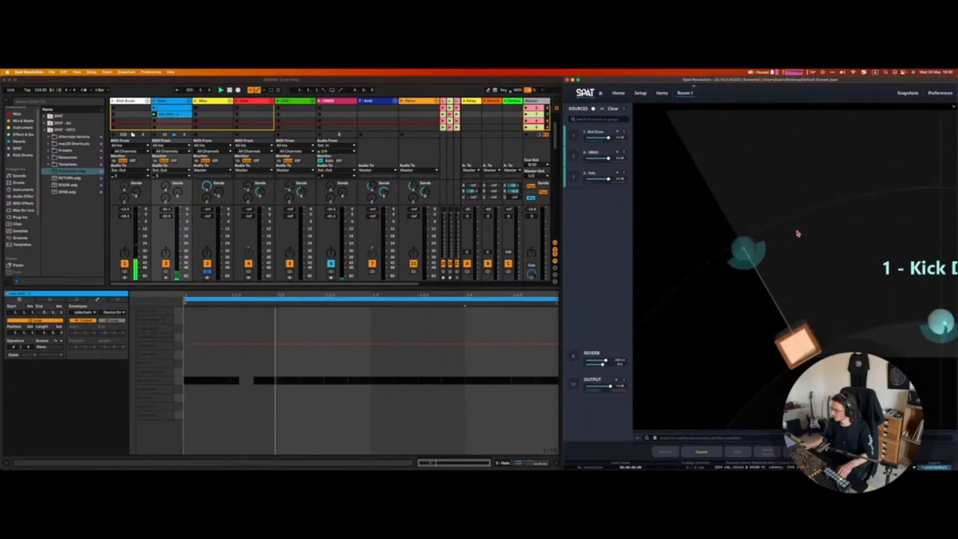
pyautogui.scroll(-8, 826, 242)
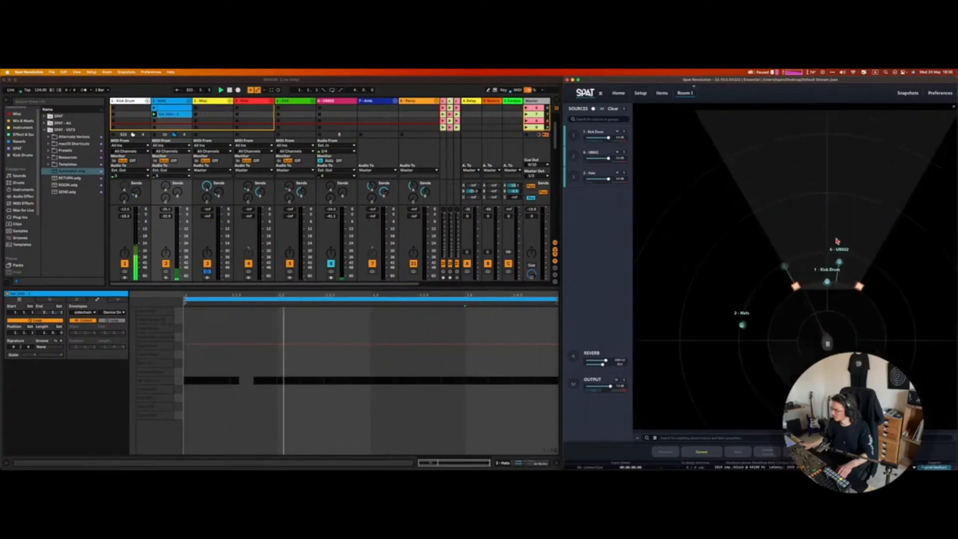
pyautogui.moveTo(827, 241); pyautogui.dragTo(765, 188)
pyautogui.doubleClick(765, 188)
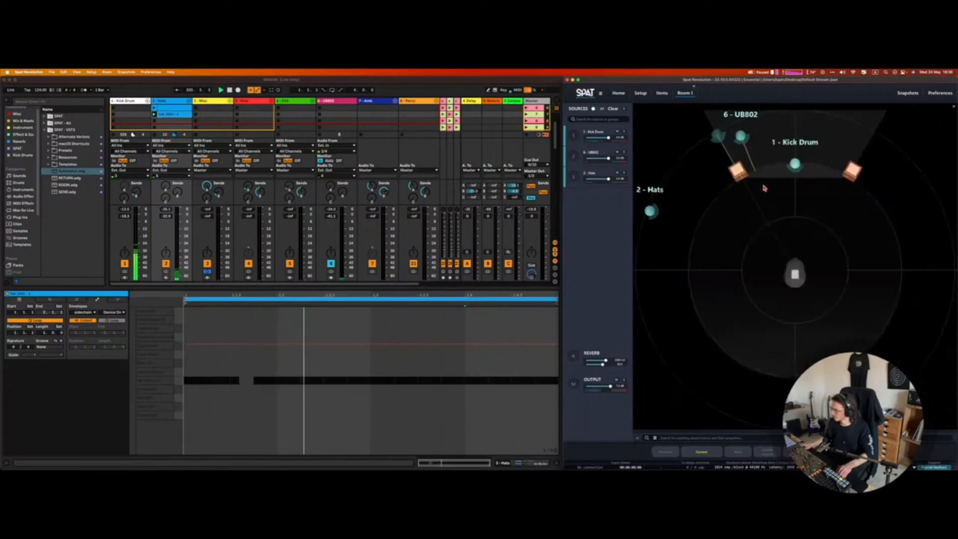
pyautogui.scroll(-6, 768, 193)
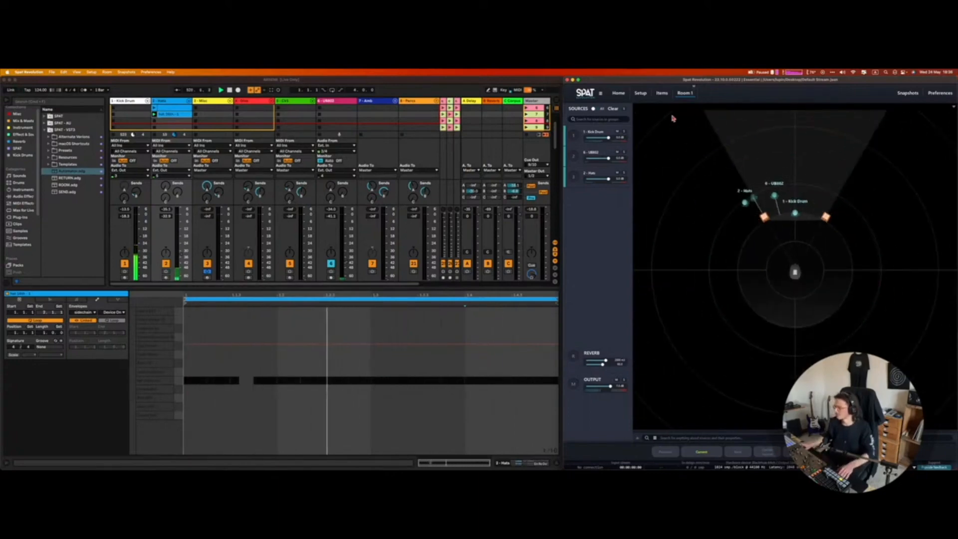
# - Set Room 1's output stream type to Binaural in the Setup and open its HRTF choices
pyautogui.click(641, 93)
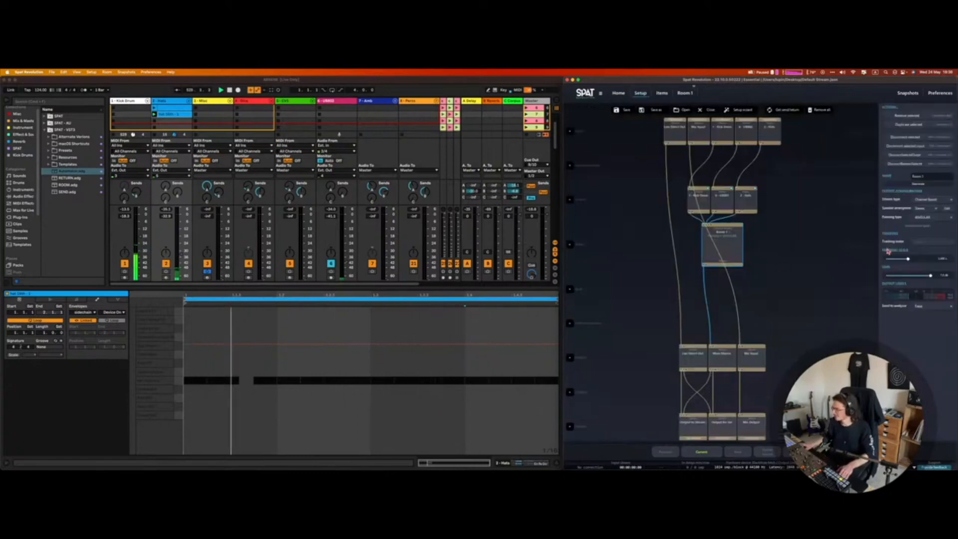
pyautogui.click(925, 200)
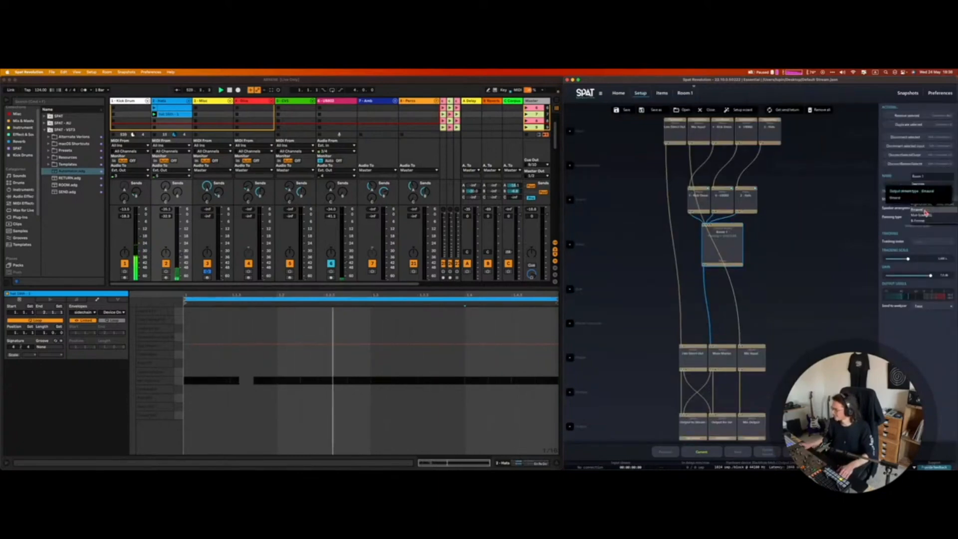
pyautogui.click(926, 211)
pyautogui.click(804, 270)
pyautogui.click(737, 259)
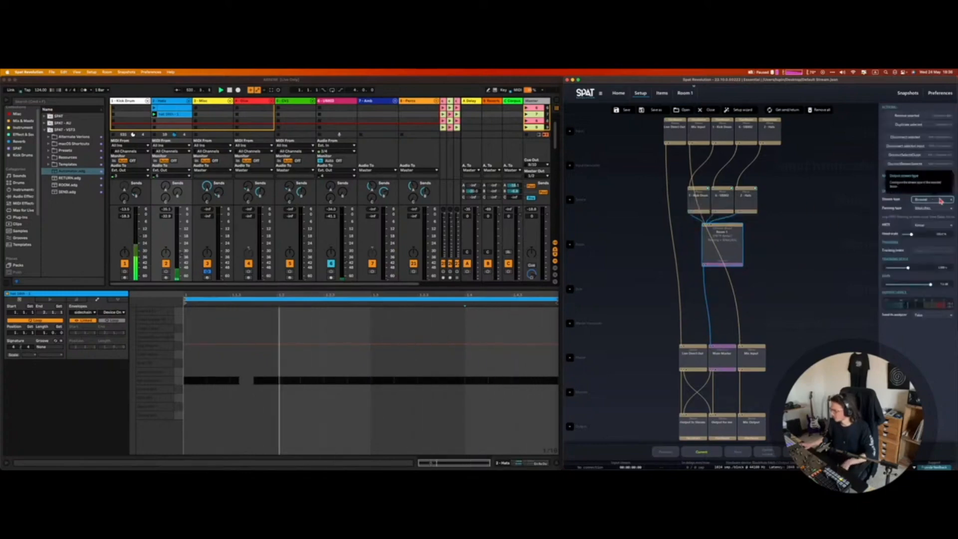
pyautogui.click(935, 225)
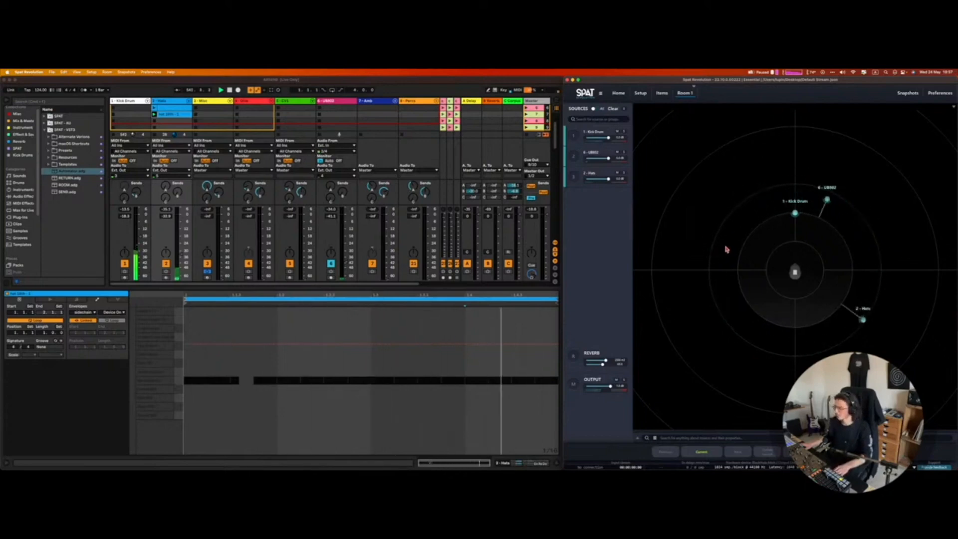
# - Look over Room 1's HRTF choices in the Setup and browse the downloadable files under Manage HRTFs in the Preferences
pyautogui.click(640, 93)
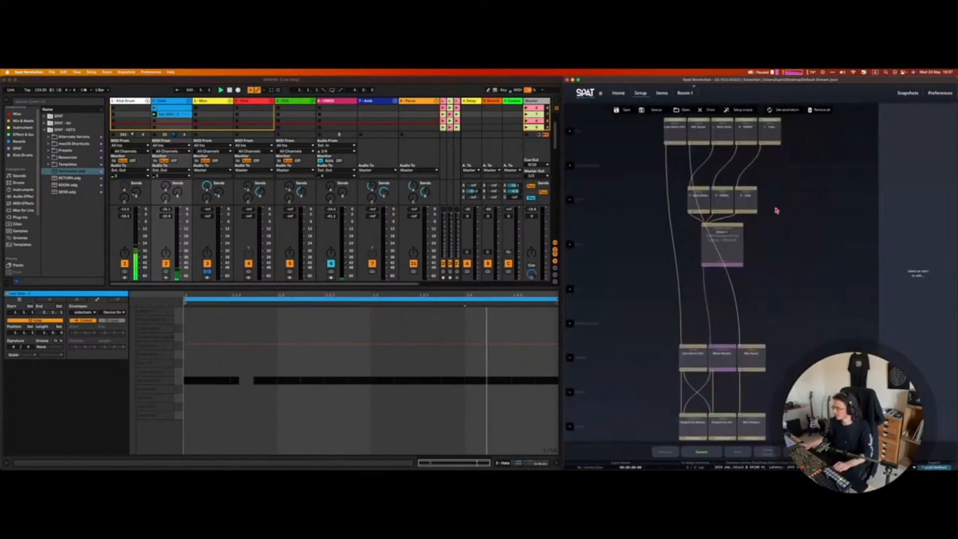
pyautogui.click(724, 240)
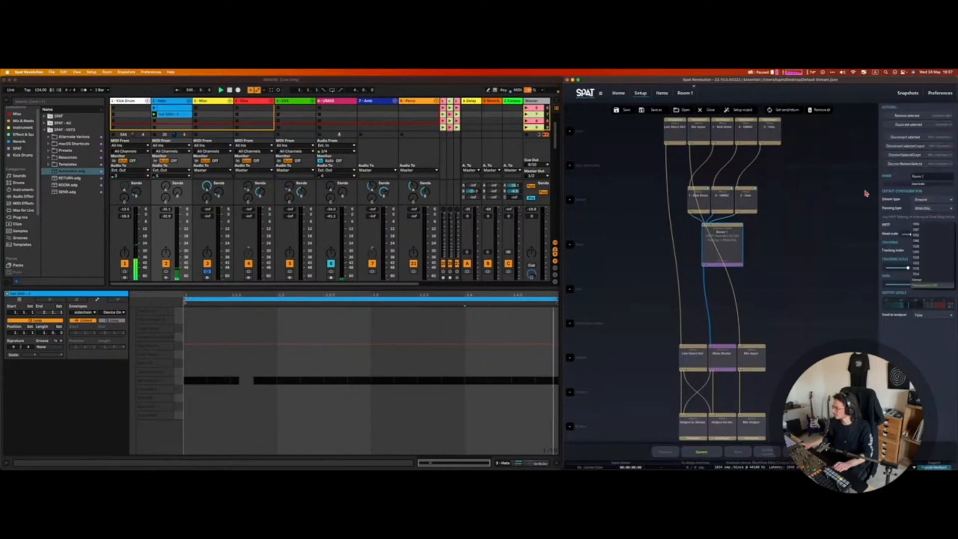
pyautogui.click(940, 93)
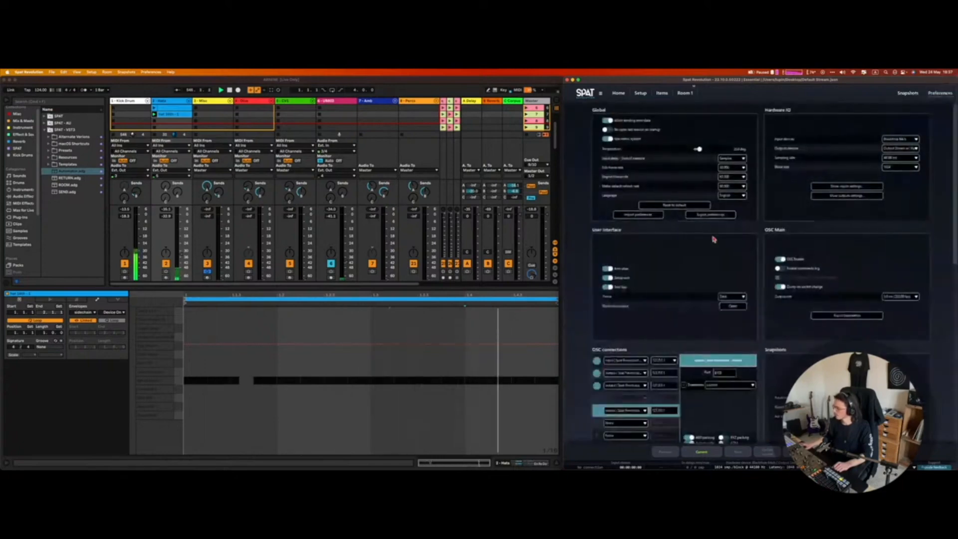
pyautogui.scroll(-3, 807, 270)
pyautogui.scroll(-5, 807, 270)
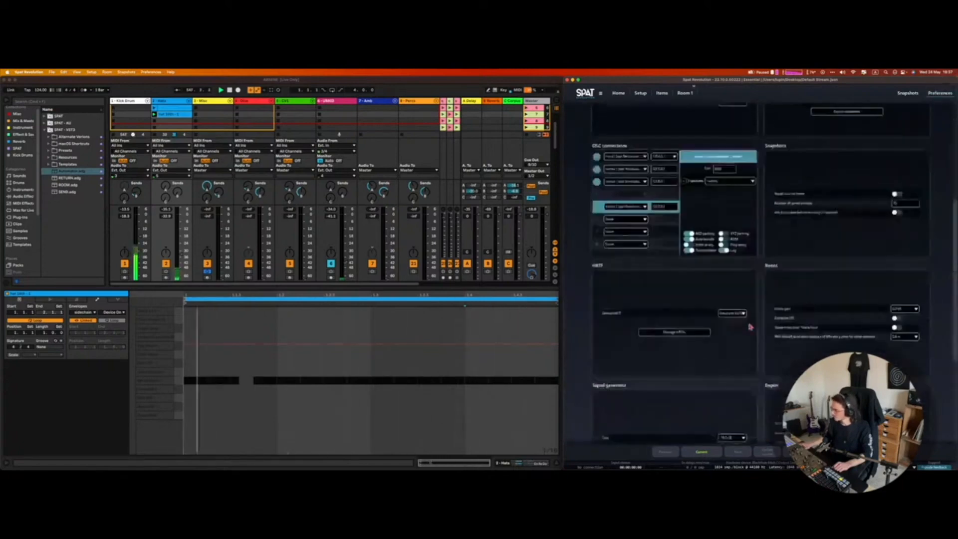
pyautogui.click(674, 336)
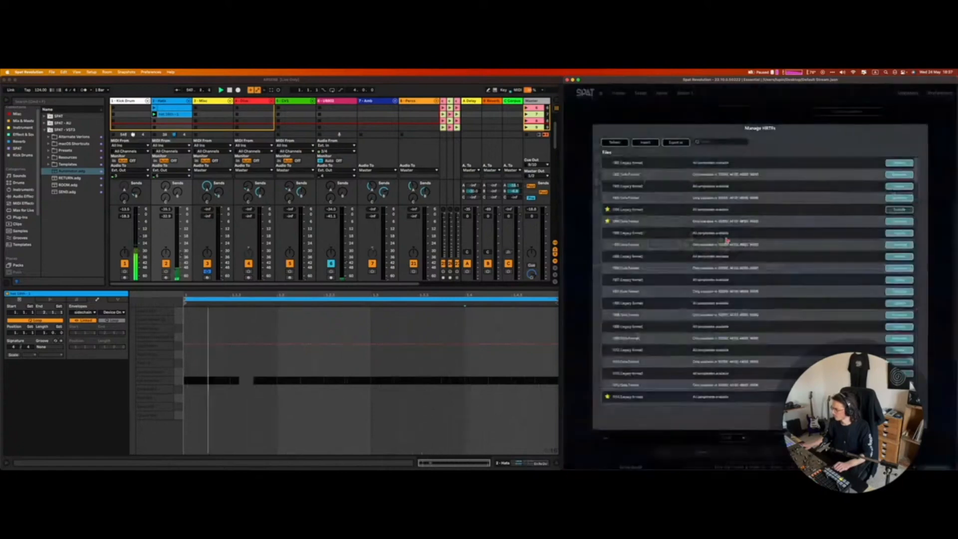
pyautogui.scroll(-10, 728, 240)
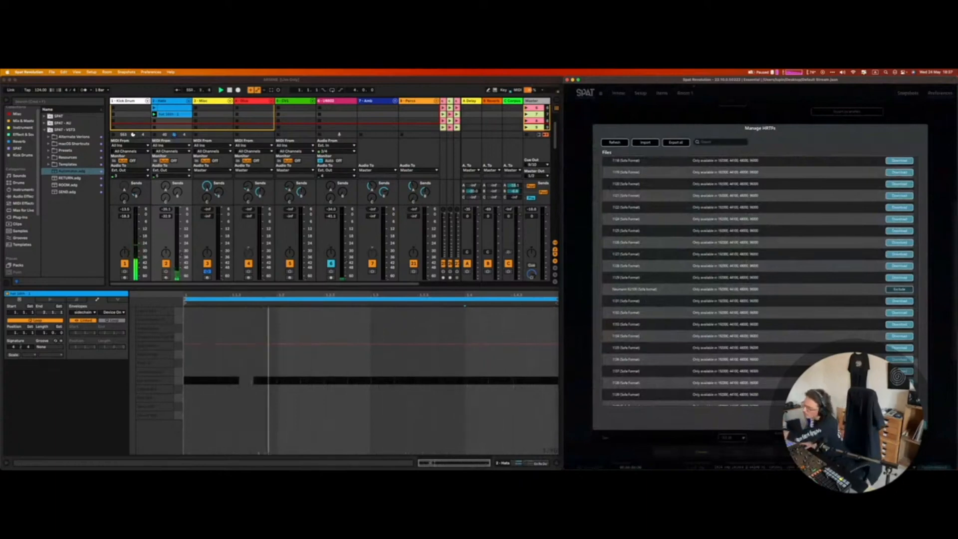
pyautogui.press('Escape')
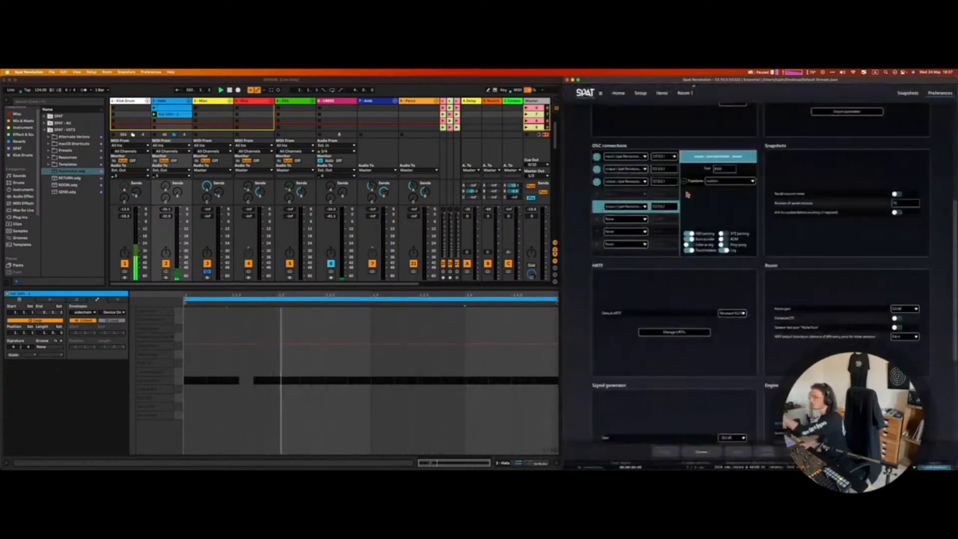
# - Inspect Room 1's listener head and surrounding sources in a tilted 3D view, with the Kick Drum source selected
pyautogui.click(685, 92)
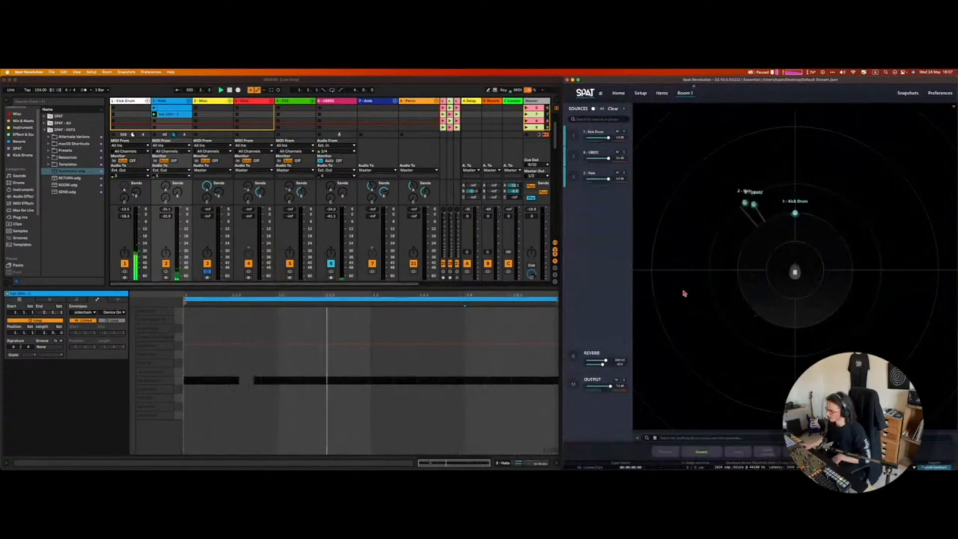
pyautogui.moveTo(728, 285); pyautogui.dragTo(759, 248)
pyautogui.click(756, 212)
pyautogui.scroll(5, 775, 286)
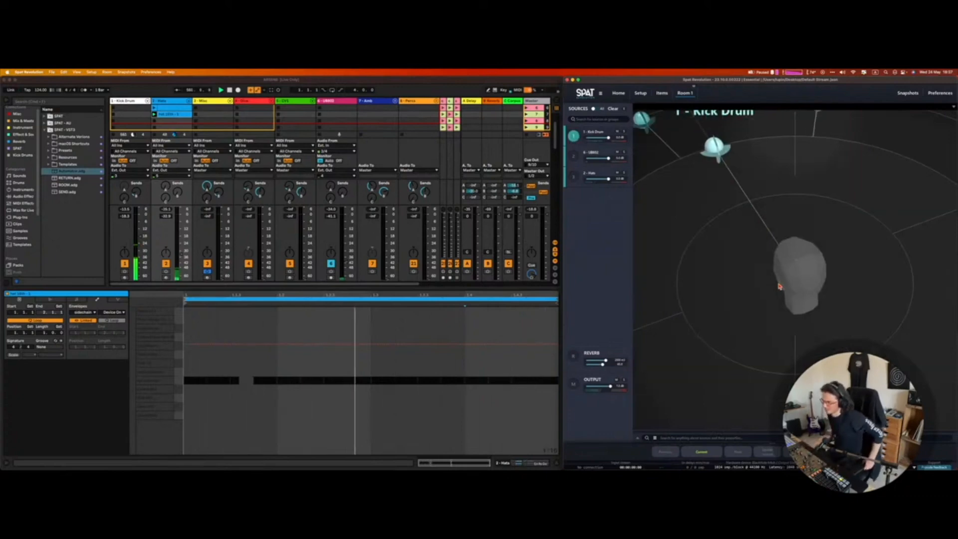
pyautogui.scroll(-5, 779, 286)
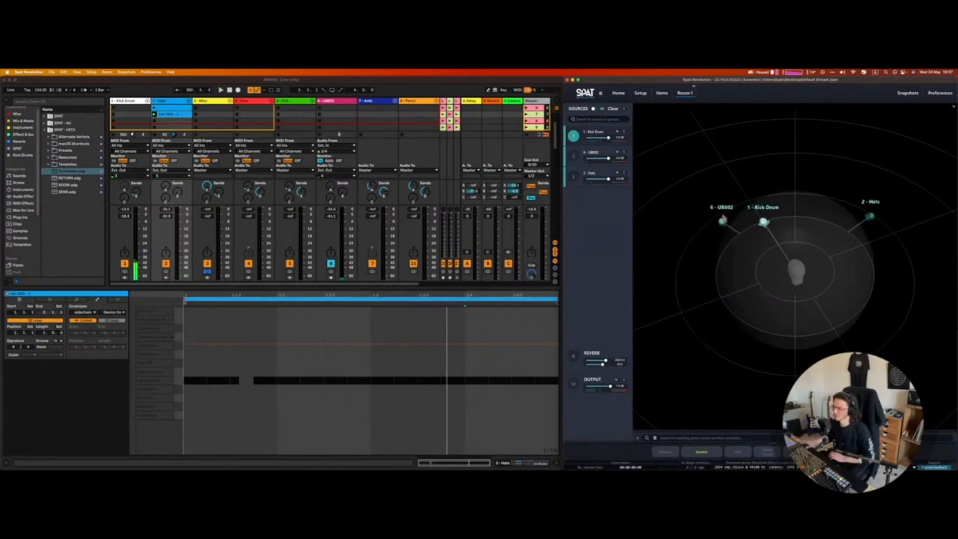
# - Show the UB802 track's SEND and Automator racks to examine the LFO that moves its source
pyautogui.click(207, 105)
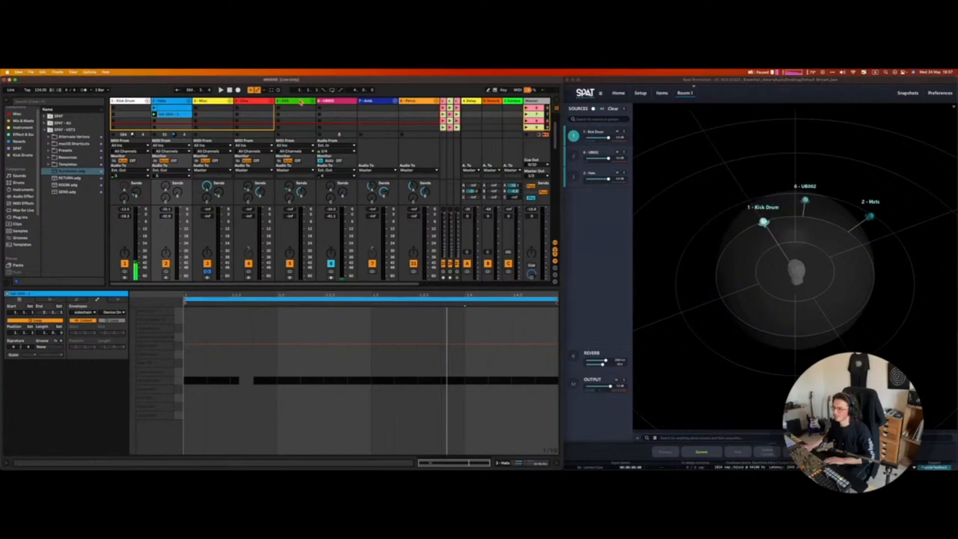
pyautogui.click(330, 103)
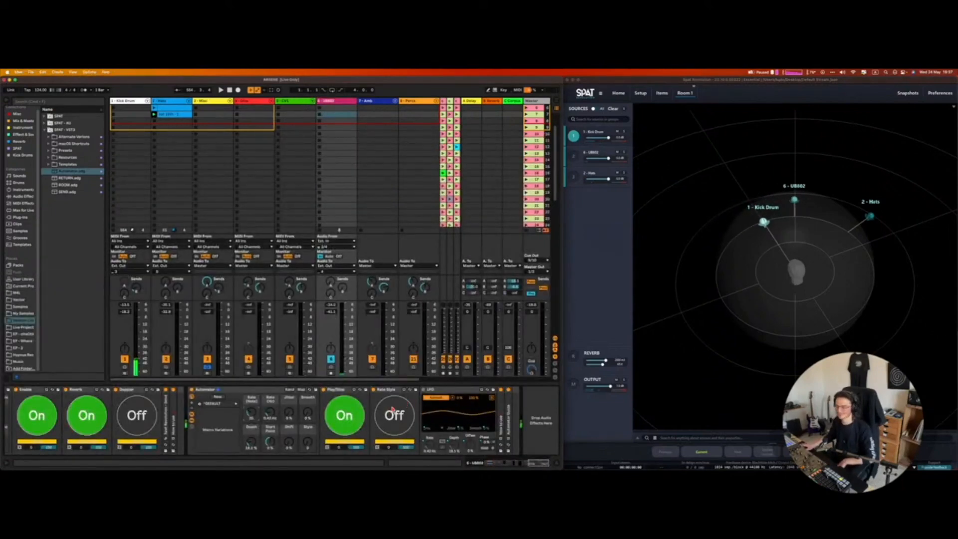
pyautogui.moveTo(536, 465); pyautogui.dragTo(537, 468)
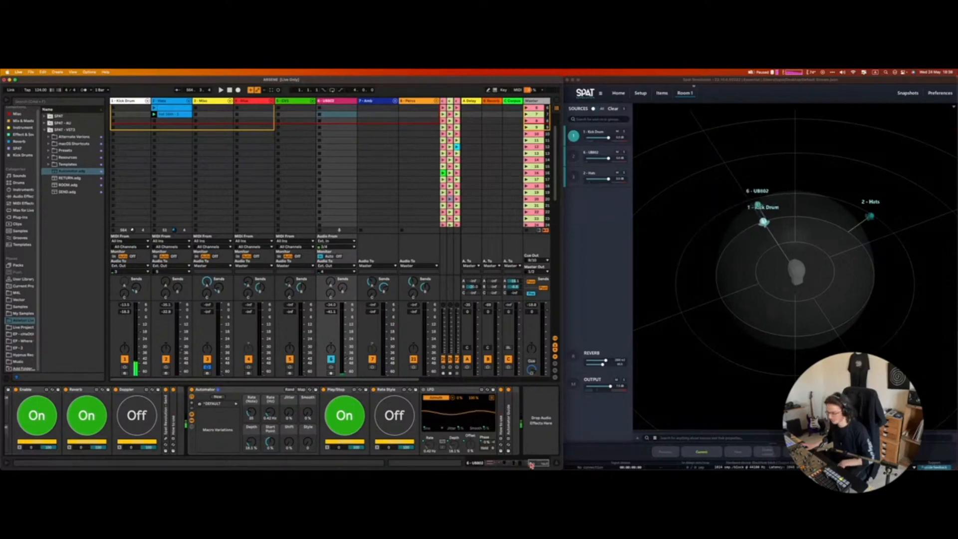
pyautogui.moveTo(532, 466)
pyautogui.mouseDown()
pyautogui.moveTo(465, 455)
pyautogui.moveTo(533, 466)
pyautogui.mouseUp()
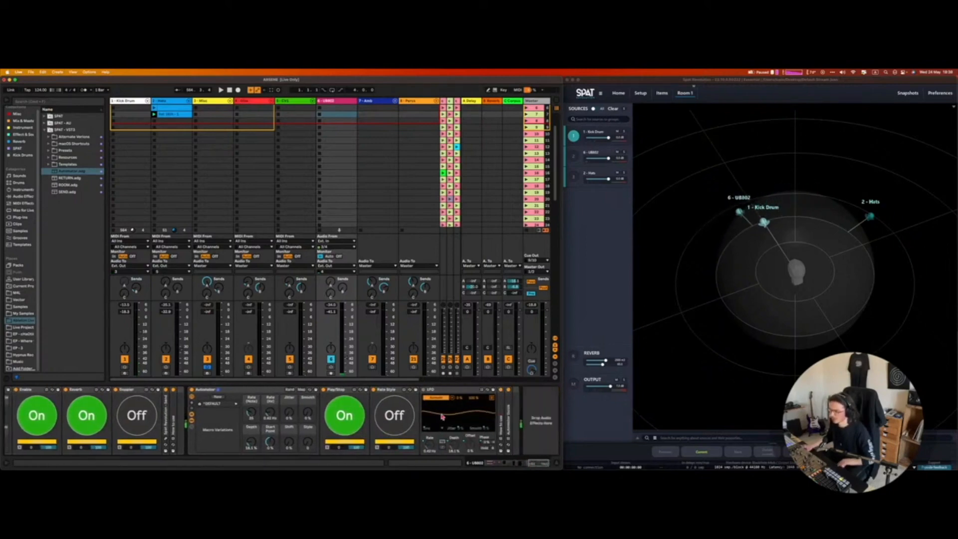
# - Clear the Automator LFO's mapping on the UB802 track and map it again to the SEND rack's Azimuth
pyautogui.click(444, 391)
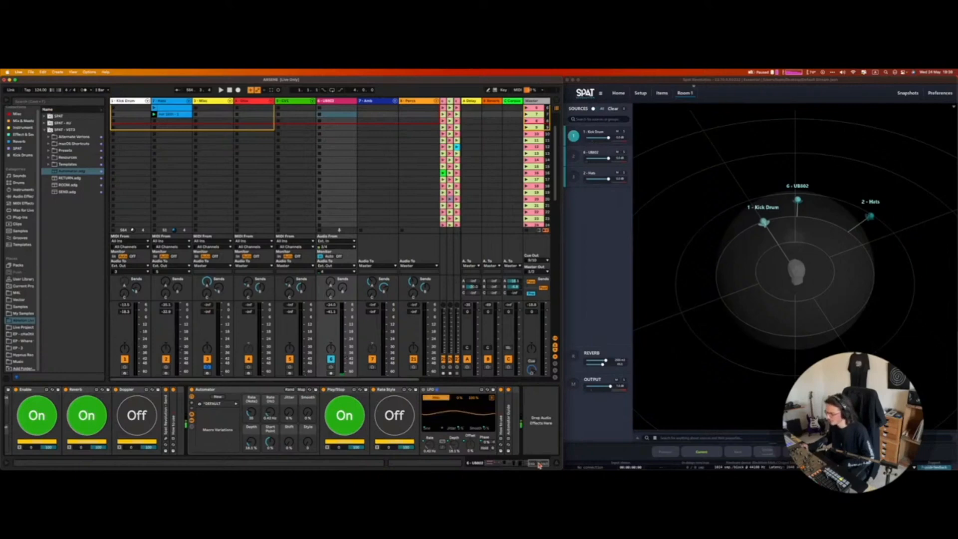
pyautogui.hscroll(-2, 480, 412)
pyautogui.hscroll(1, 479, 412)
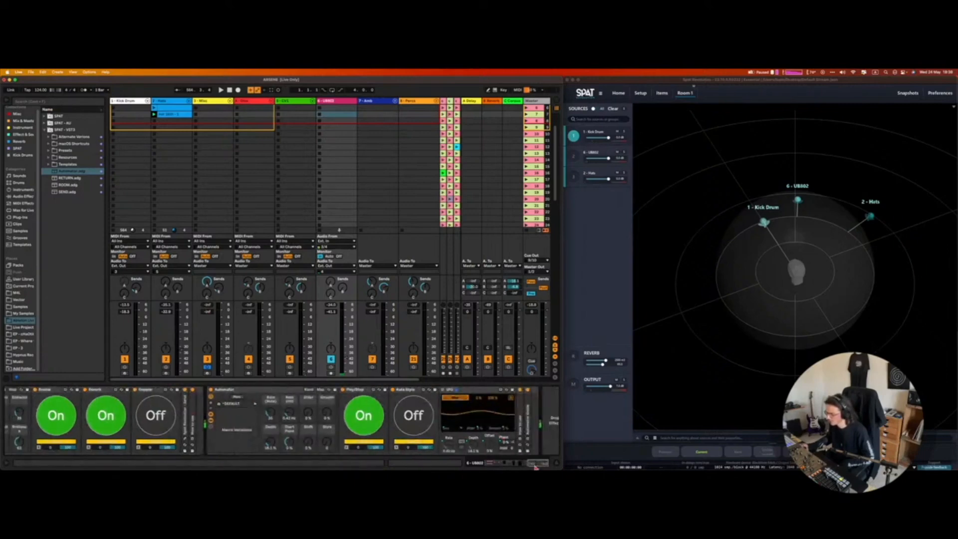
pyautogui.hscroll(-4, 244, 430)
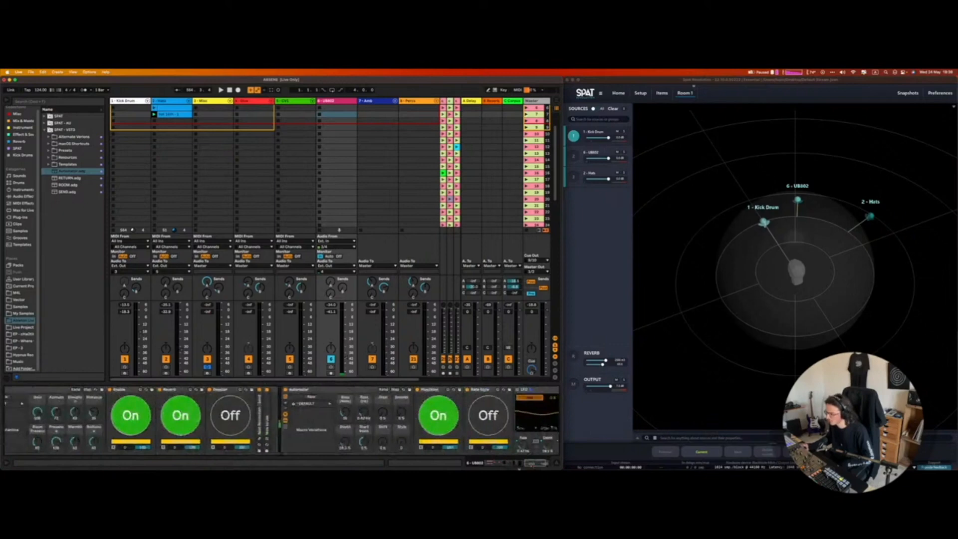
pyautogui.hscroll(4, 522, 465)
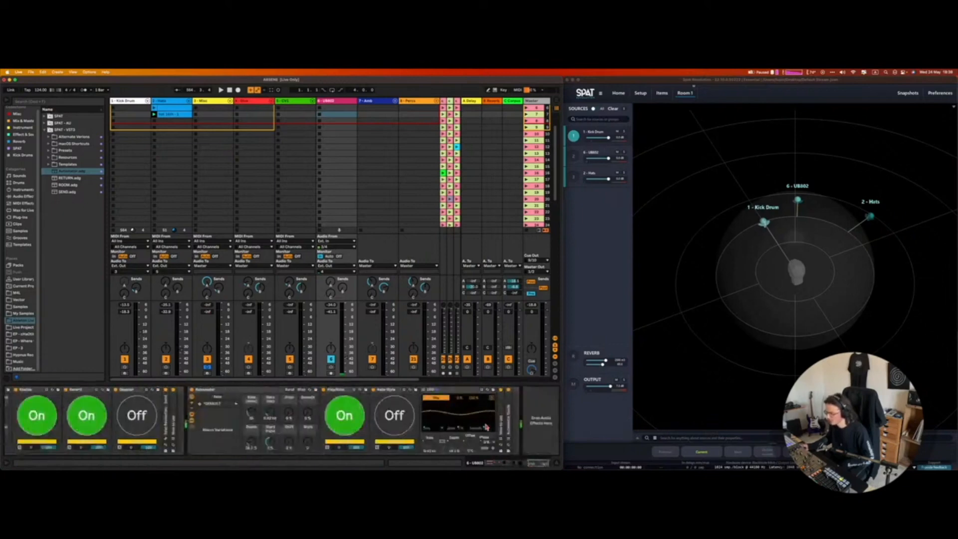
pyautogui.hscroll(-10, 531, 465)
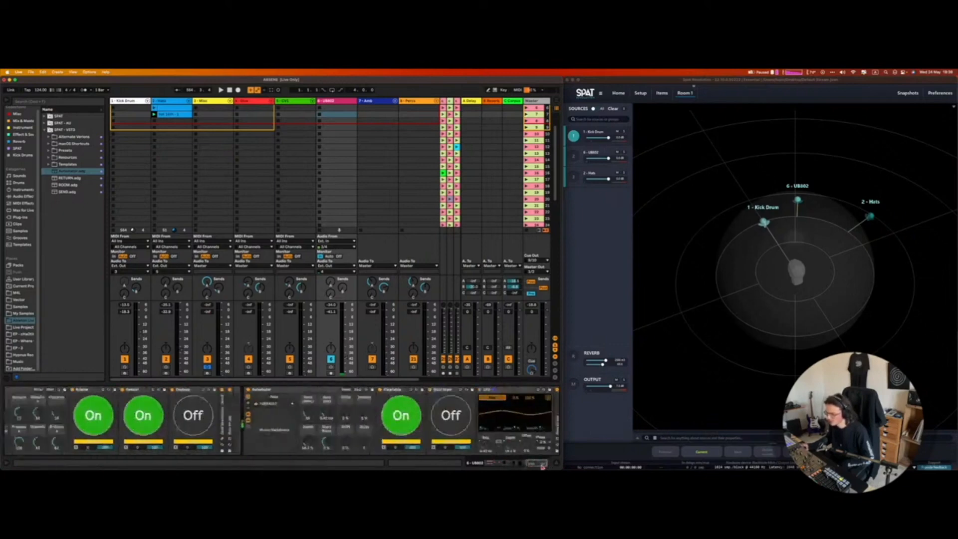
pyautogui.hscroll(5, 513, 465)
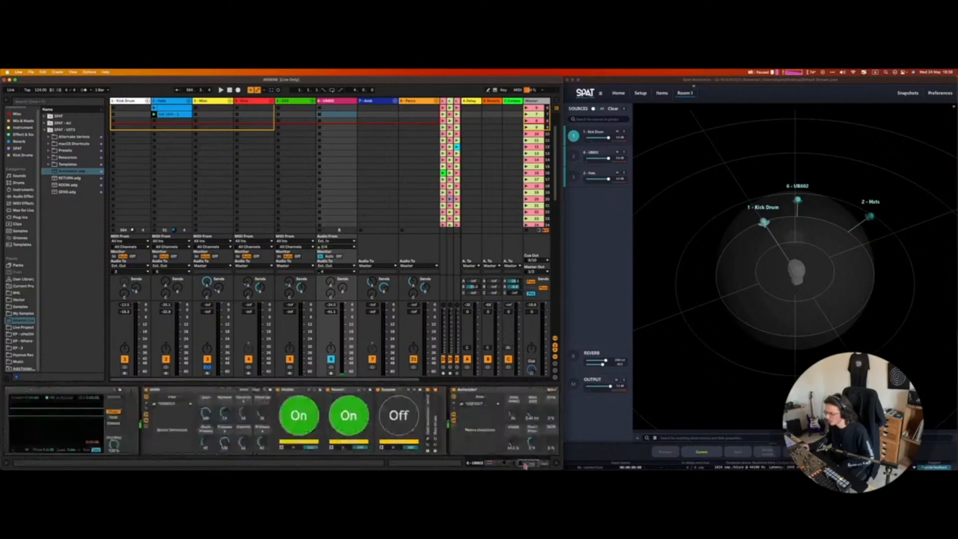
pyautogui.click(248, 103)
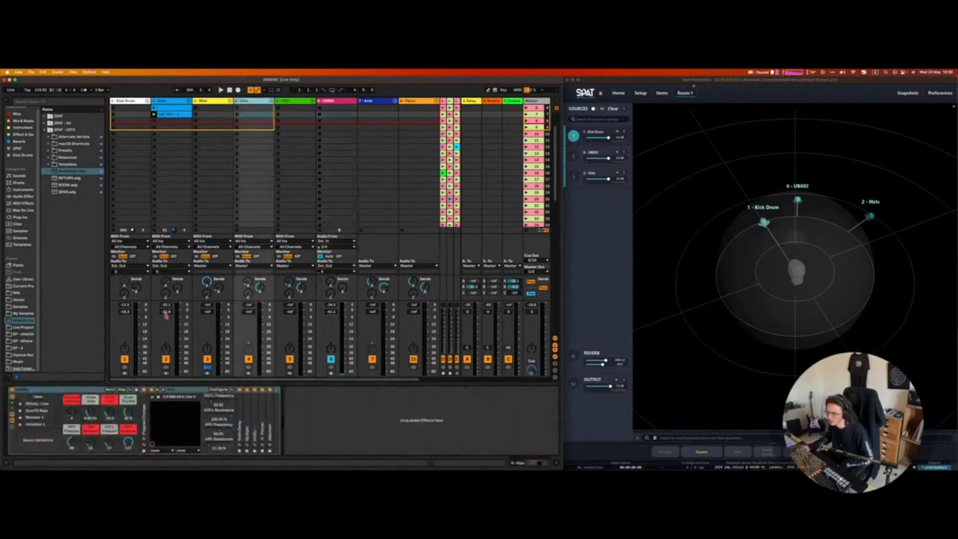
pyautogui.click(350, 103)
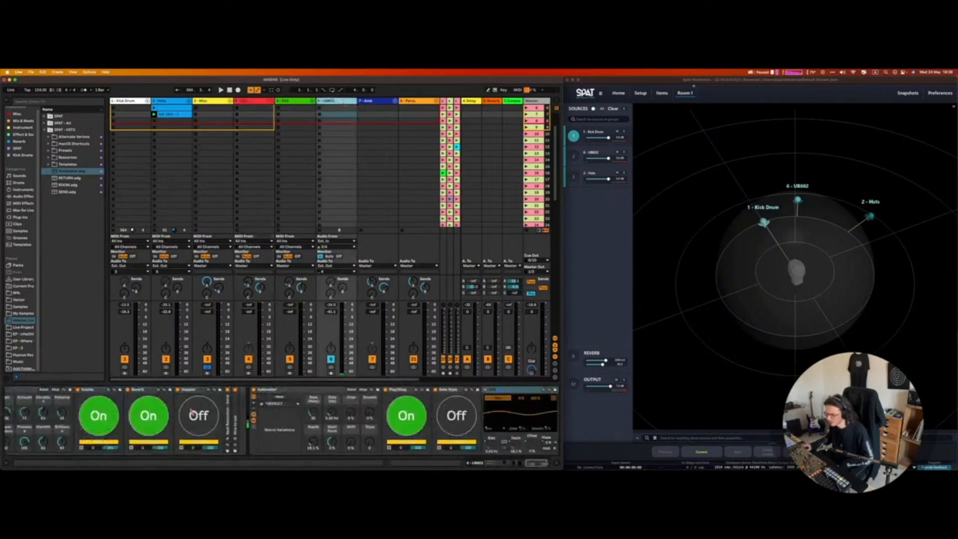
pyautogui.click(24, 418)
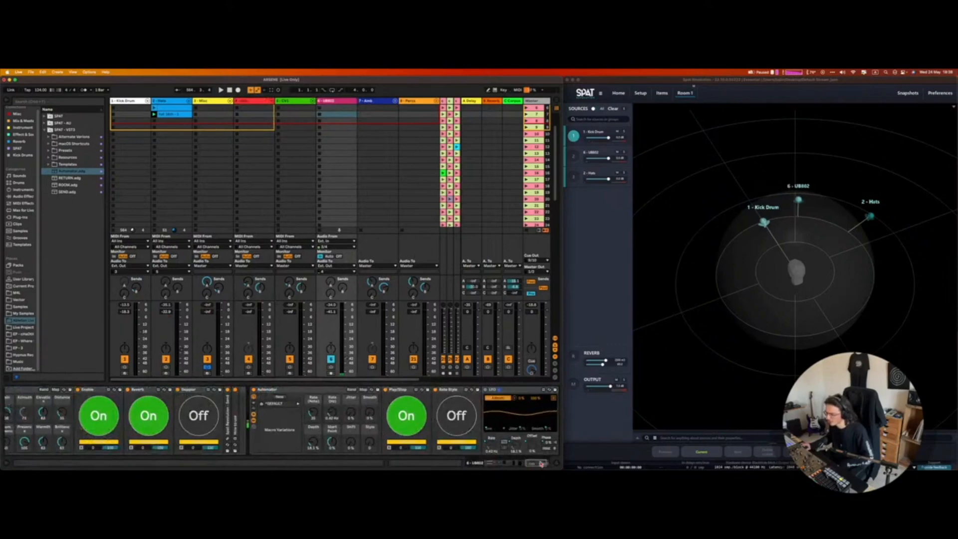
# - Switch the Automator's Play/Stop off and back on to demonstrate control of the UB802 source's movement
pyautogui.moveTo(528, 464); pyautogui.dragTo(534, 467)
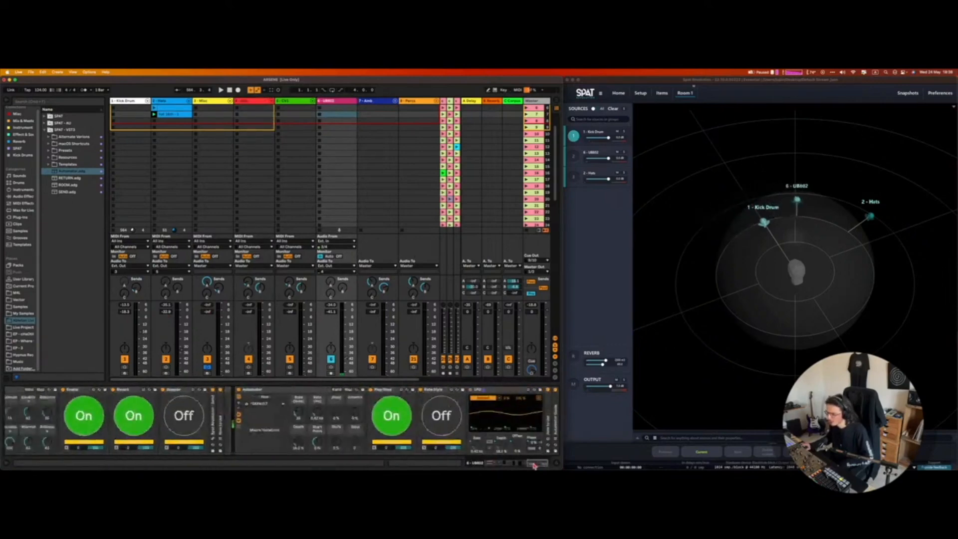
pyautogui.click(383, 410)
pyautogui.click(383, 408)
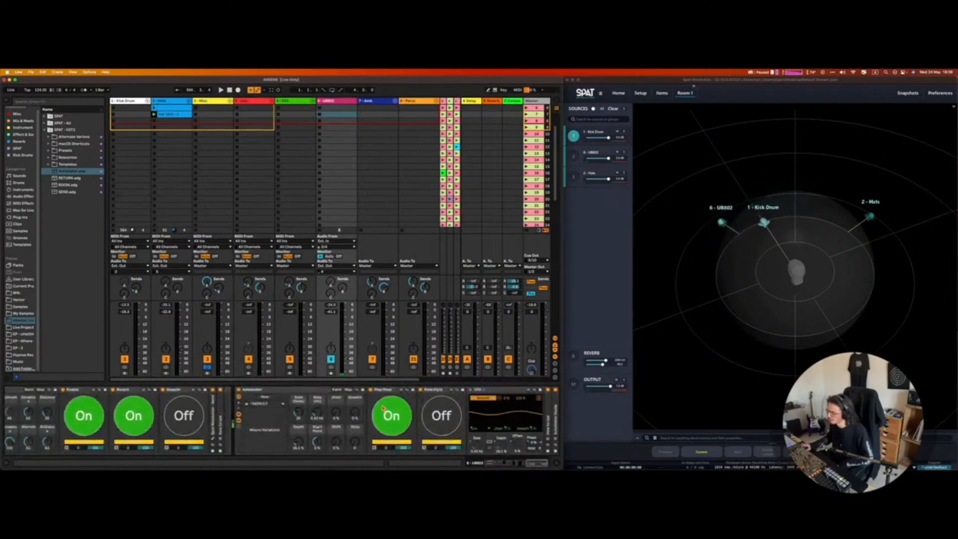
# - Map the Automator LFO's second slot to the SEND rack's Distance on the UB802 track, keeping Rate Style off
pyautogui.click(540, 398)
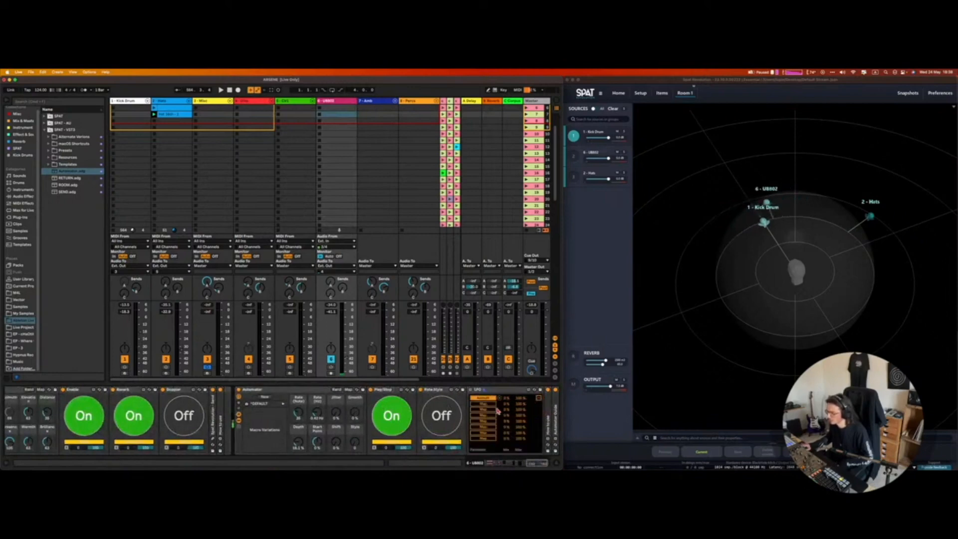
pyautogui.moveTo(537, 464); pyautogui.dragTo(536, 464)
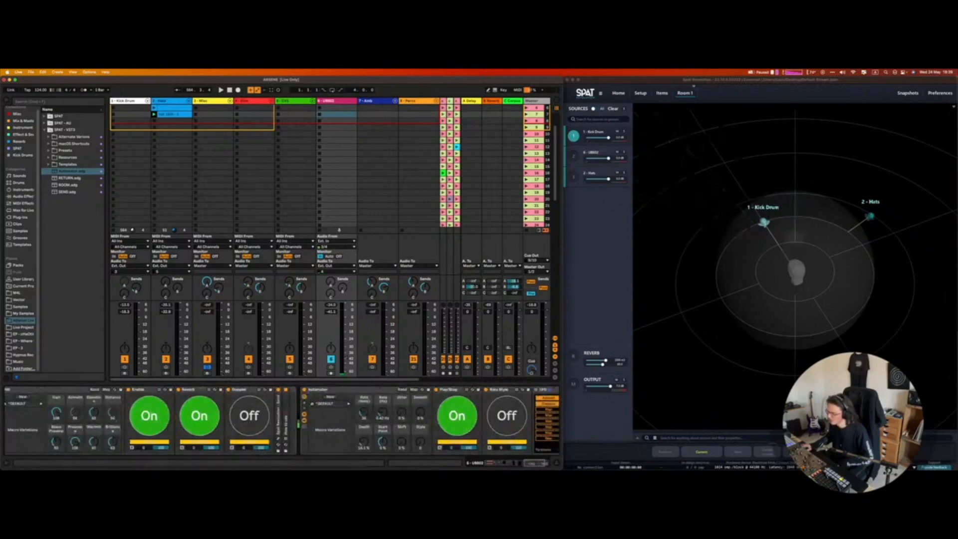
pyautogui.click(535, 464)
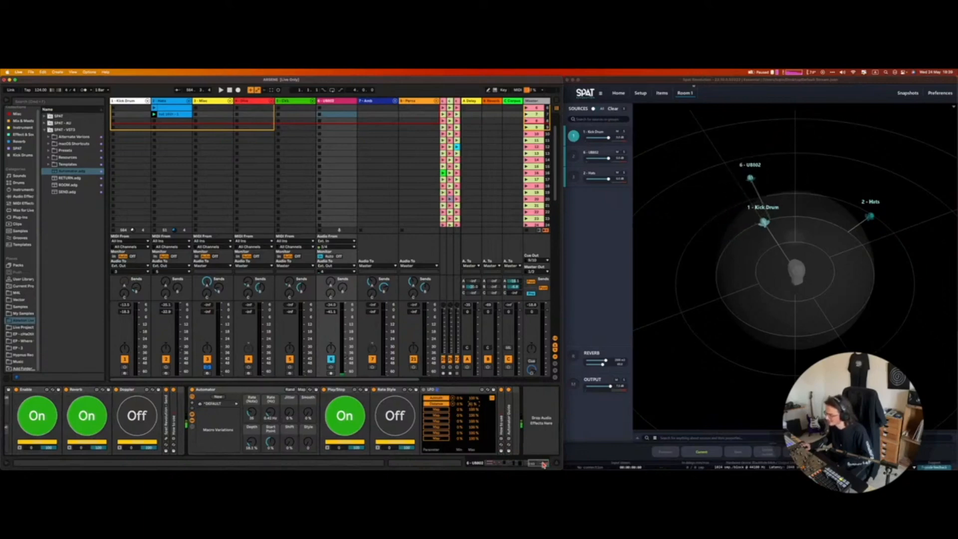
pyautogui.click(492, 398)
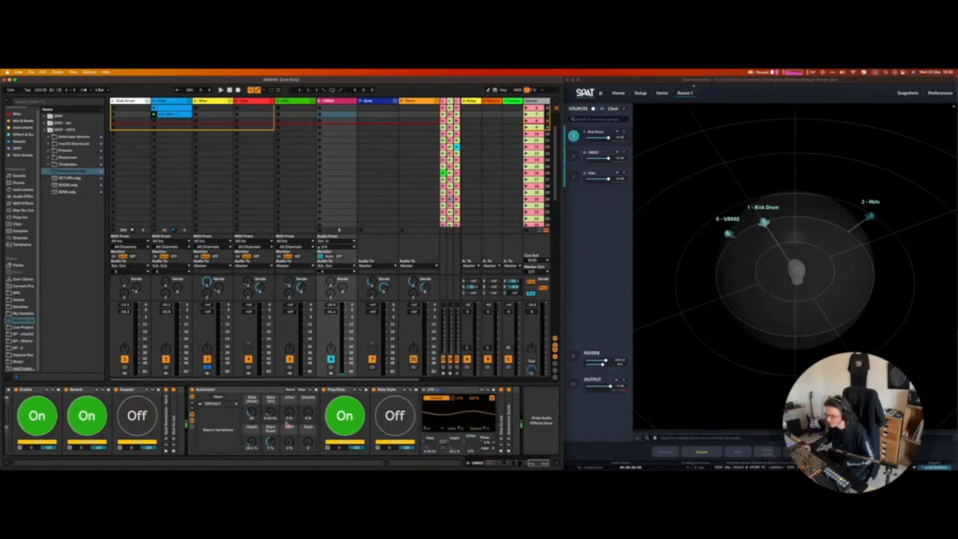
pyautogui.click(395, 416)
pyautogui.click(395, 416)
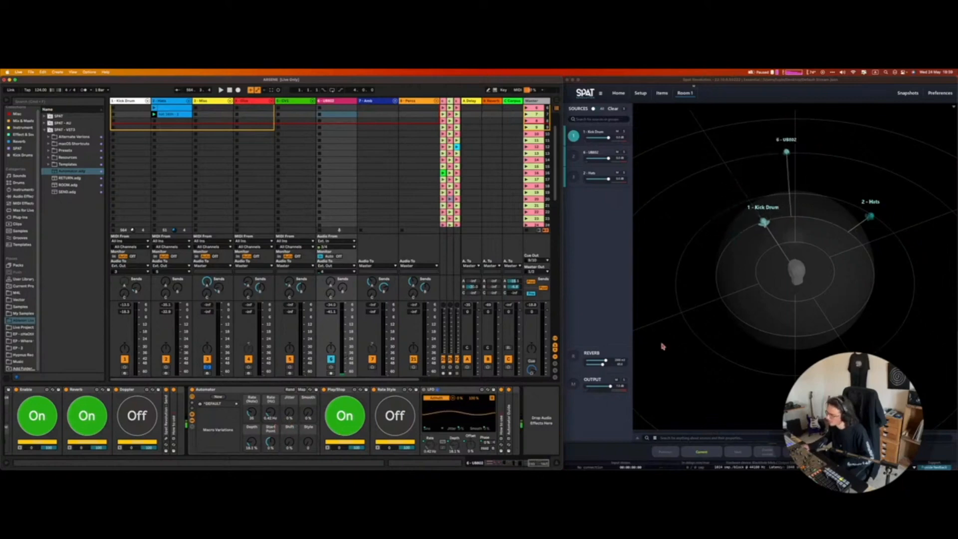
# - View Room 1 from above and at a tilt to examine the UB802 source's movement around the listener
pyautogui.scroll(-5, 716, 317)
pyautogui.keyDown('alt'); pyautogui.click(730, 322); pyautogui.keyUp('alt')
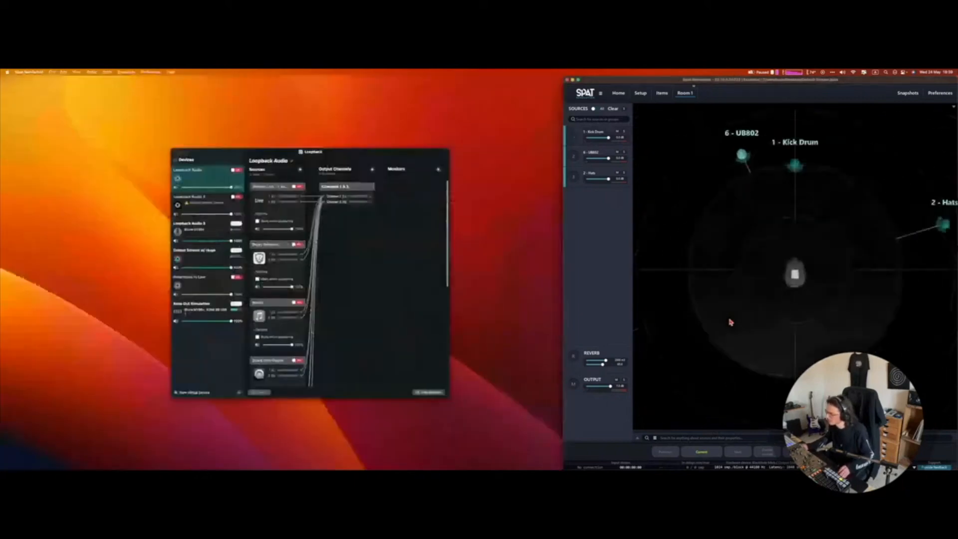
pyautogui.moveTo(730, 328); pyautogui.dragTo(759, 299)
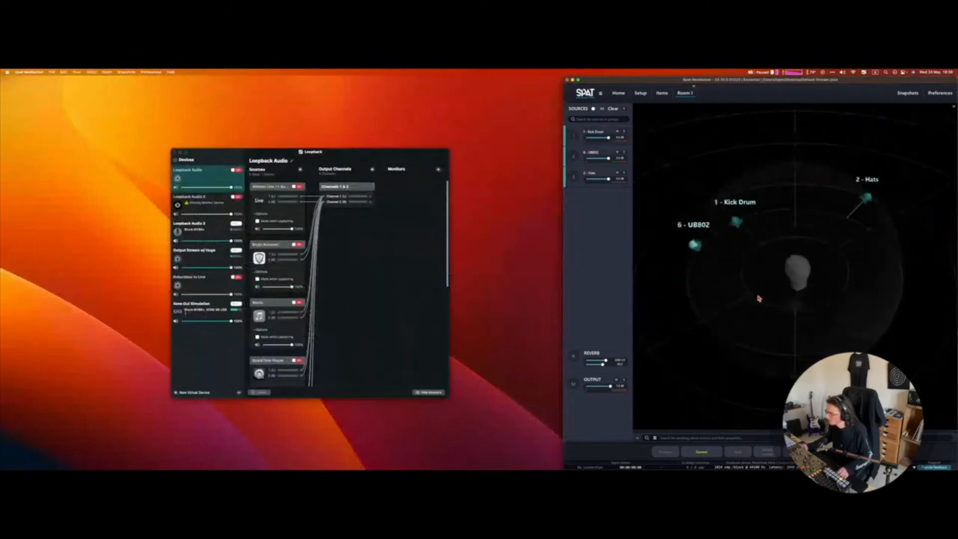
pyautogui.press('super+Tab')
pyautogui.moveTo(711, 351)
pyautogui.mouseDown()
pyautogui.moveTo(730, 336)
pyautogui.moveTo(698, 338)
pyautogui.moveTo(716, 338)
pyautogui.mouseUp()
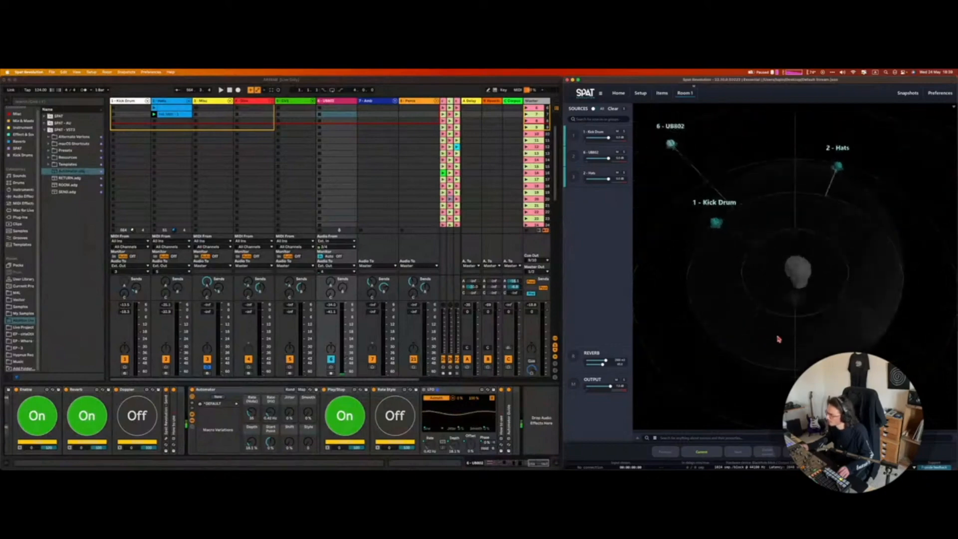
# - Try different Lightness and Shininess levels in Room 1's display options, taking Lightness up to 100%
pyautogui.click(954, 106)
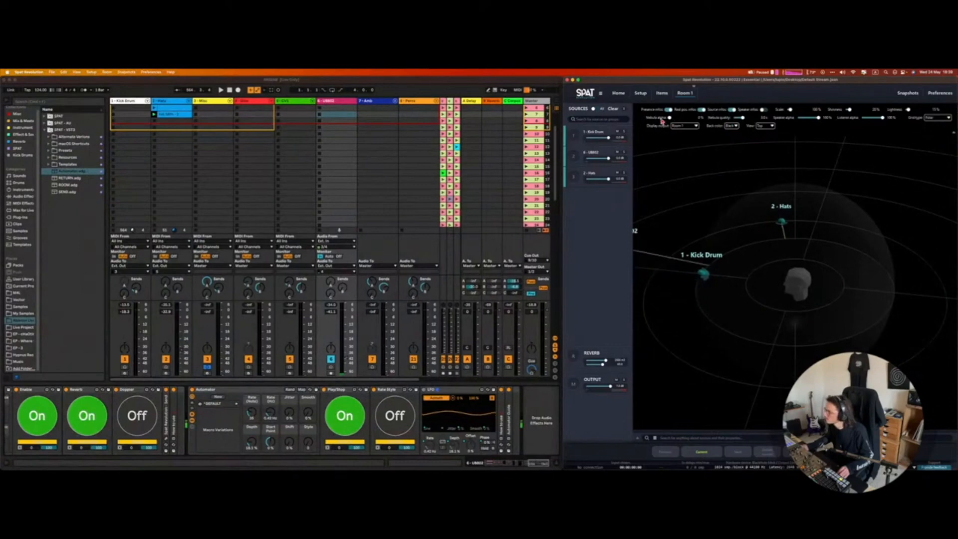
pyautogui.moveTo(909, 109); pyautogui.dragTo(939, 111)
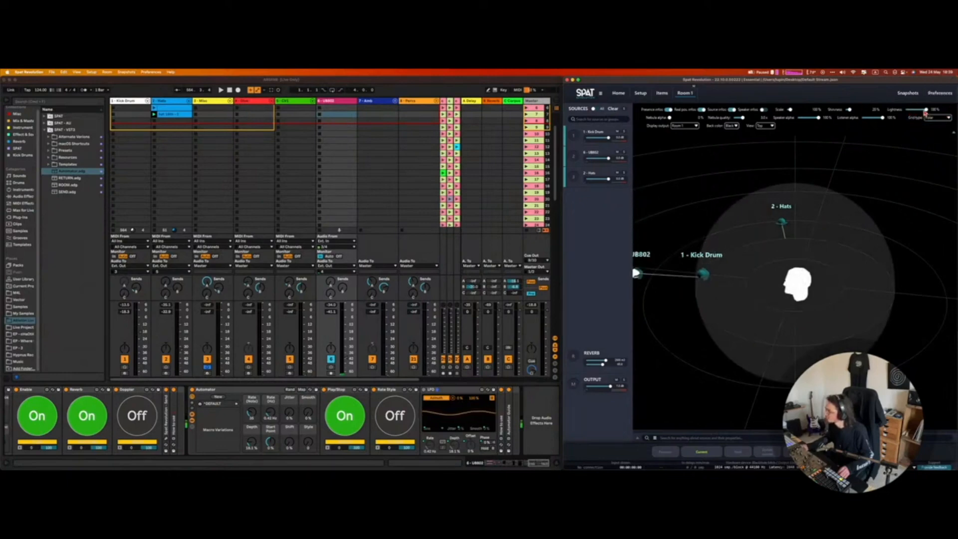
pyautogui.moveTo(926, 109); pyautogui.dragTo(914, 111)
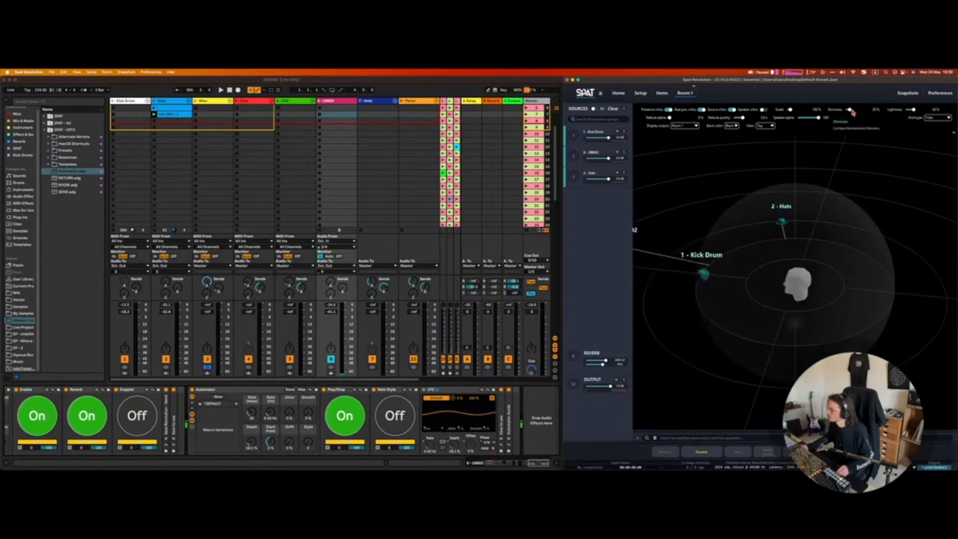
pyautogui.moveTo(850, 110); pyautogui.dragTo(852, 110)
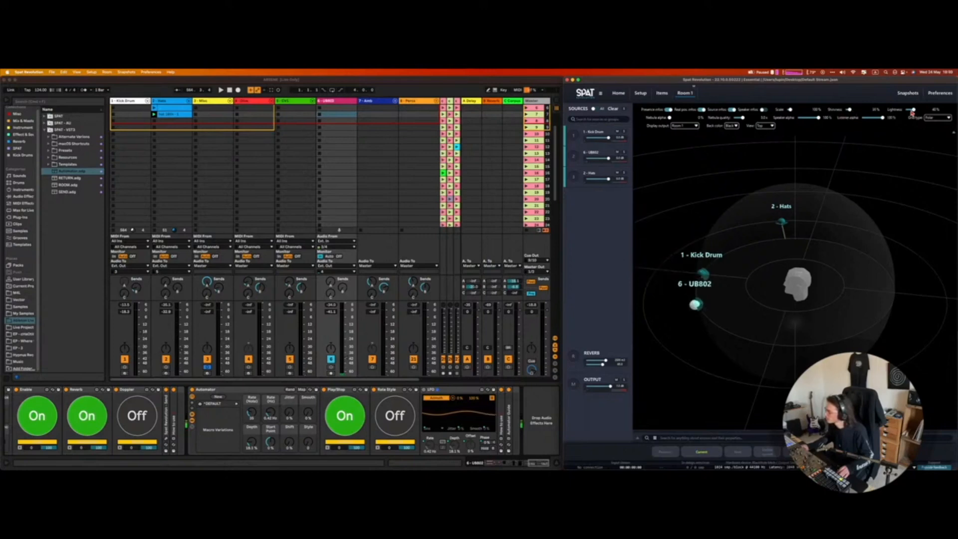
pyautogui.moveTo(912, 111); pyautogui.dragTo(908, 110)
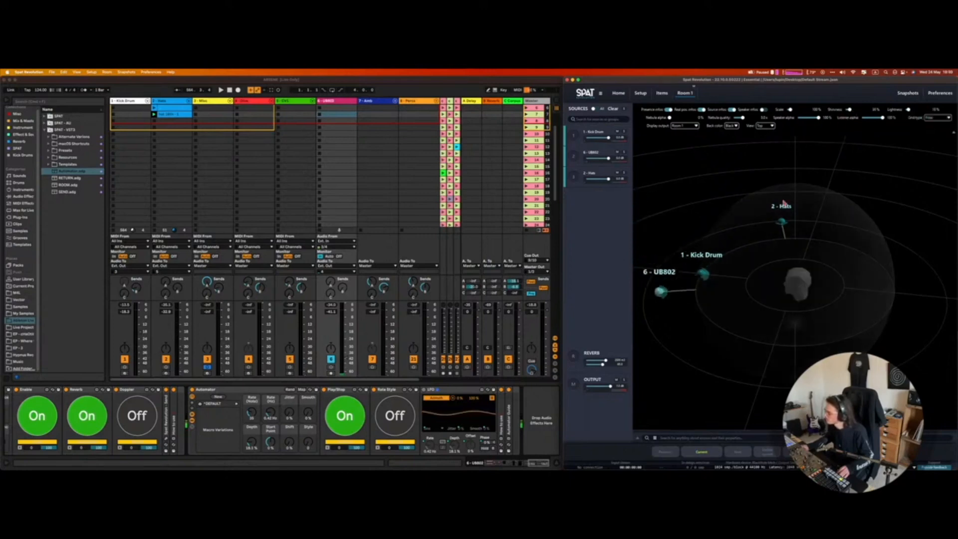
# - Examine the UB802 source's path in a zoomed-out top view of Room 1
pyautogui.moveTo(828, 221); pyautogui.dragTo(749, 215)
pyautogui.doubleClick(740, 187)
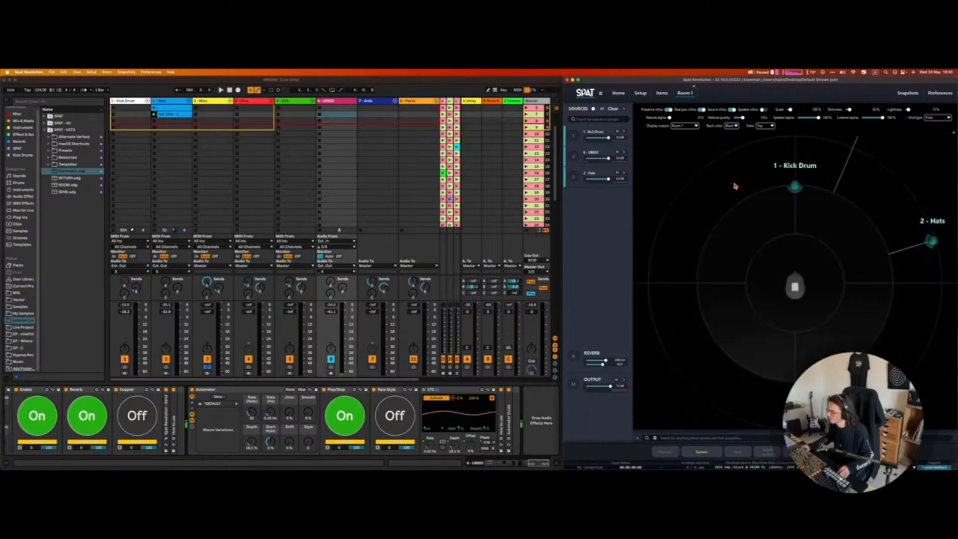
pyautogui.scroll(-5, 740, 193)
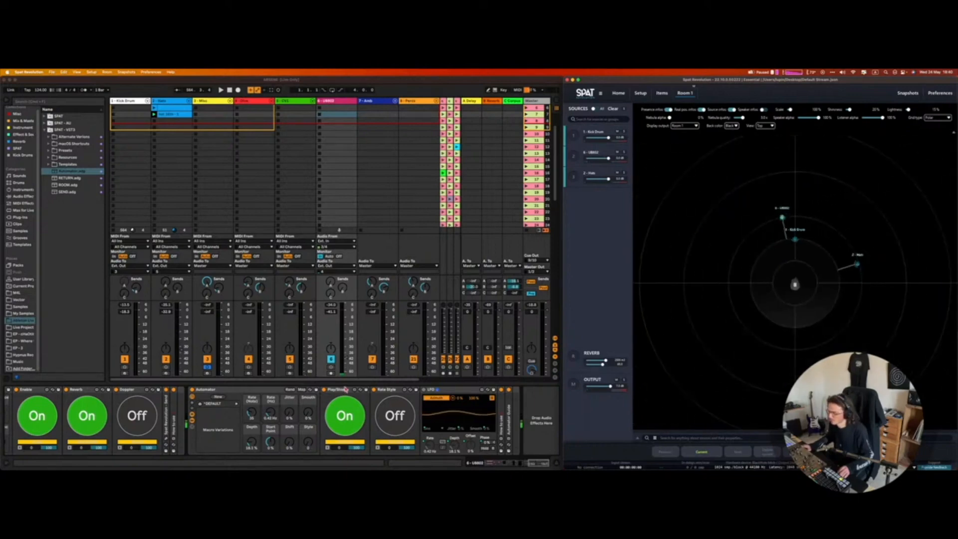
# - Review the Automator LFO's parameter mappings and the effects earlier in the UB802 device chain
pyautogui.click(531, 466)
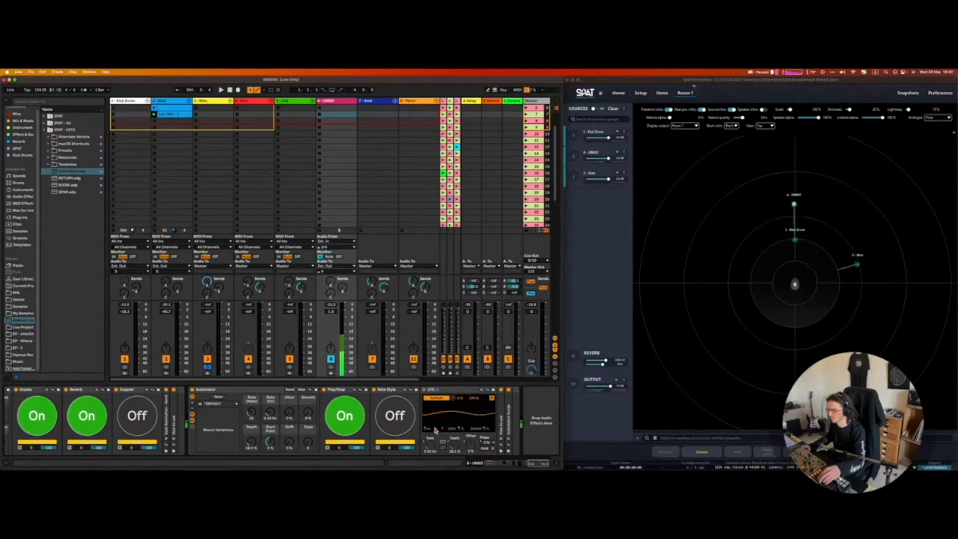
pyautogui.click(492, 398)
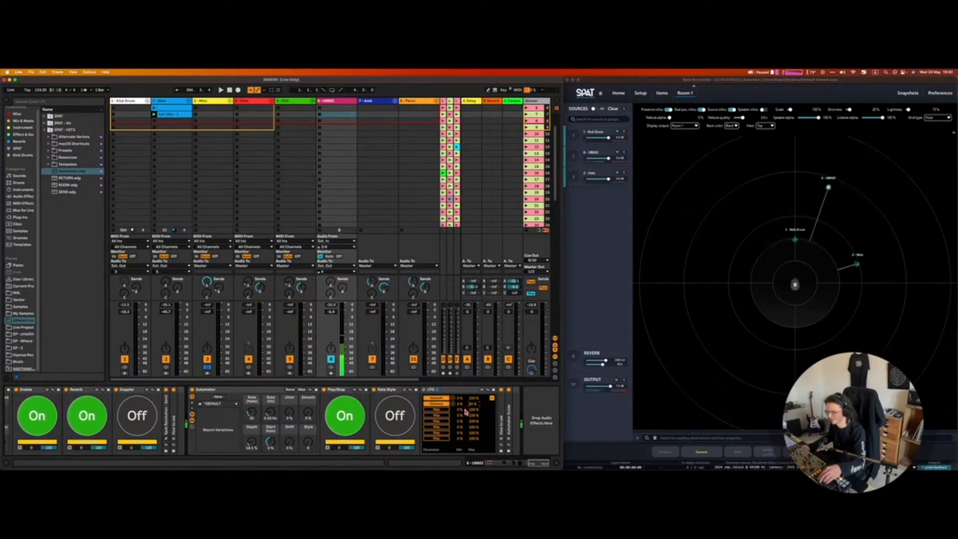
pyautogui.click(492, 399)
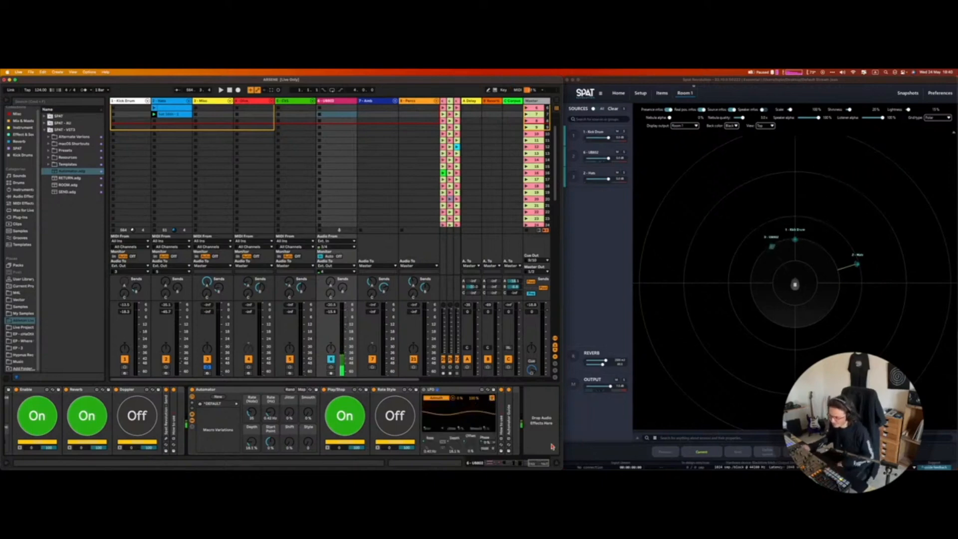
pyautogui.hscroll(-10, 448, 454)
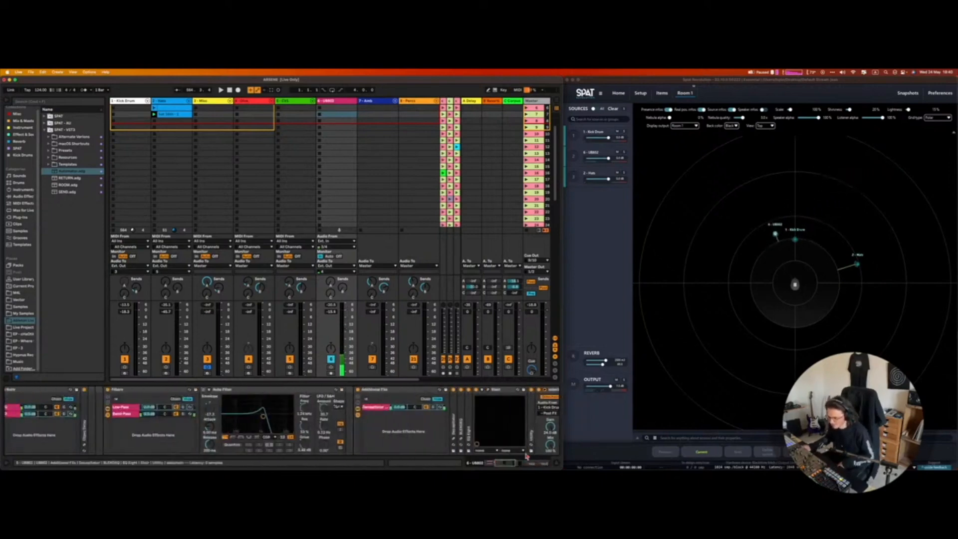
pyautogui.moveTo(511, 463)
pyautogui.mouseDown()
pyautogui.moveTo(500, 465)
pyautogui.moveTo(517, 467)
pyautogui.mouseUp()
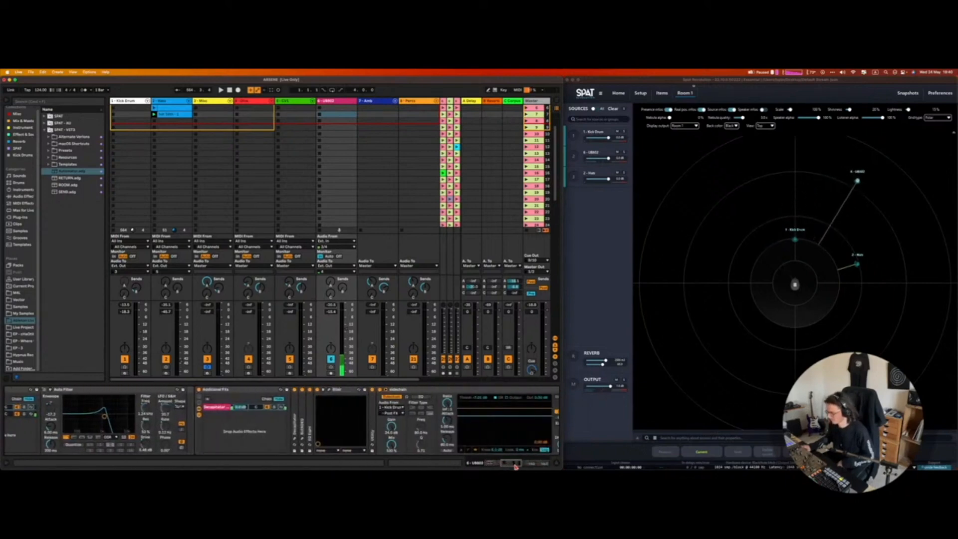
# - Show the first scenes of the session and hide the display options above Room 1's view
pyautogui.scroll(5, 350, 207)
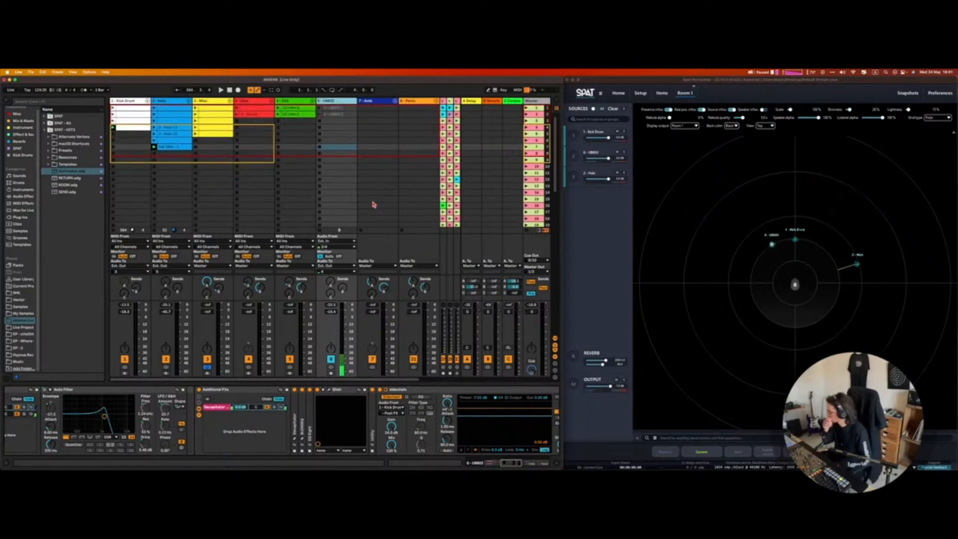
pyautogui.click(950, 140)
pyautogui.scroll(-2, 761, 324)
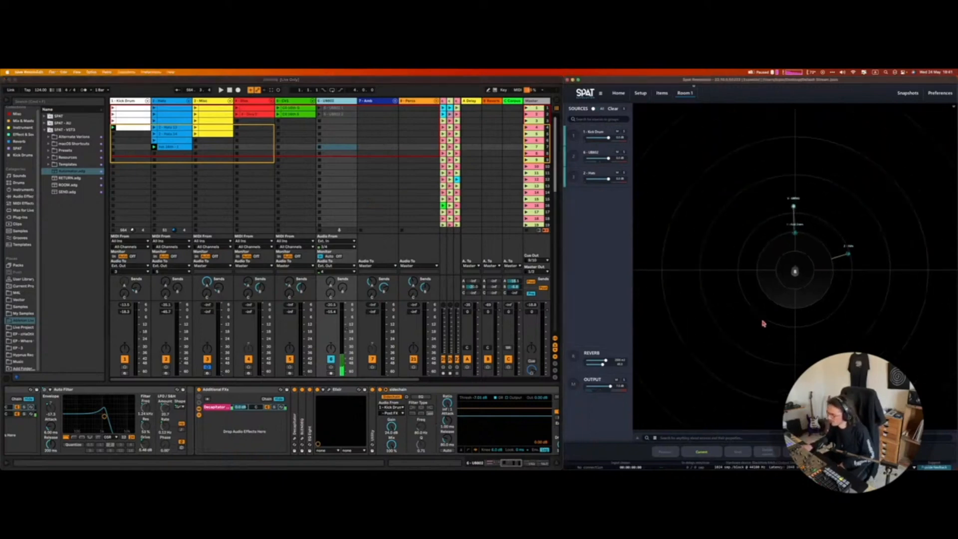
pyautogui.scroll(2, 788, 325)
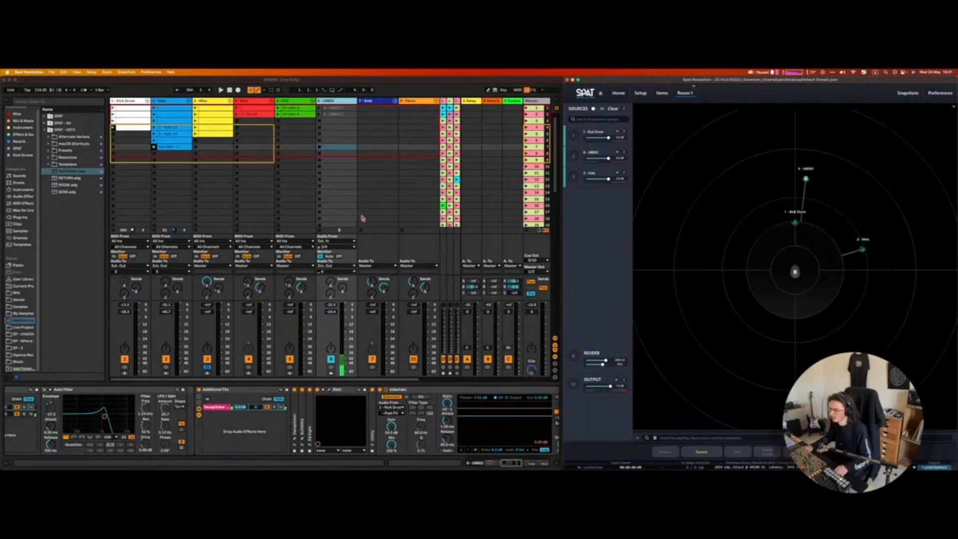
# - Save the session and show the Kick Drum track's device chain
pyautogui.click(129, 101)
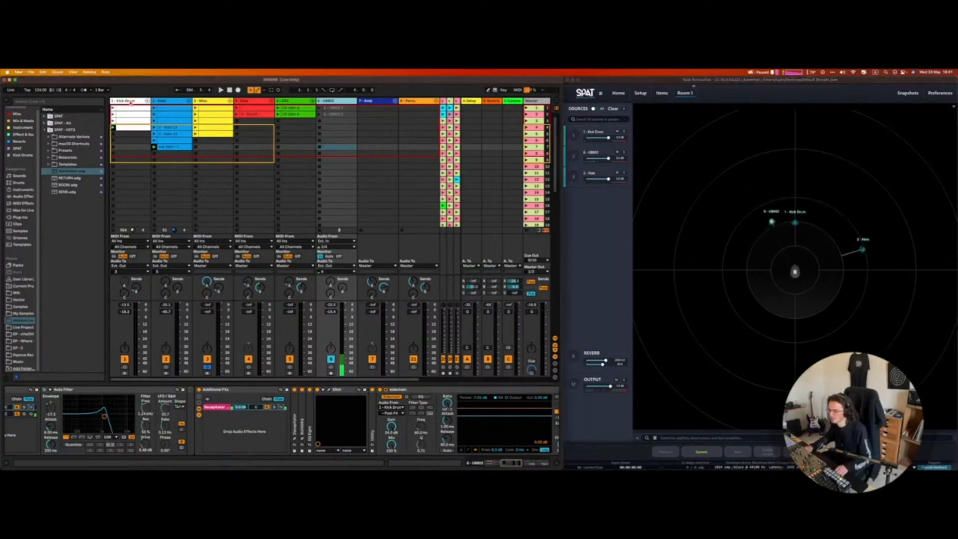
pyautogui.press('super+s')
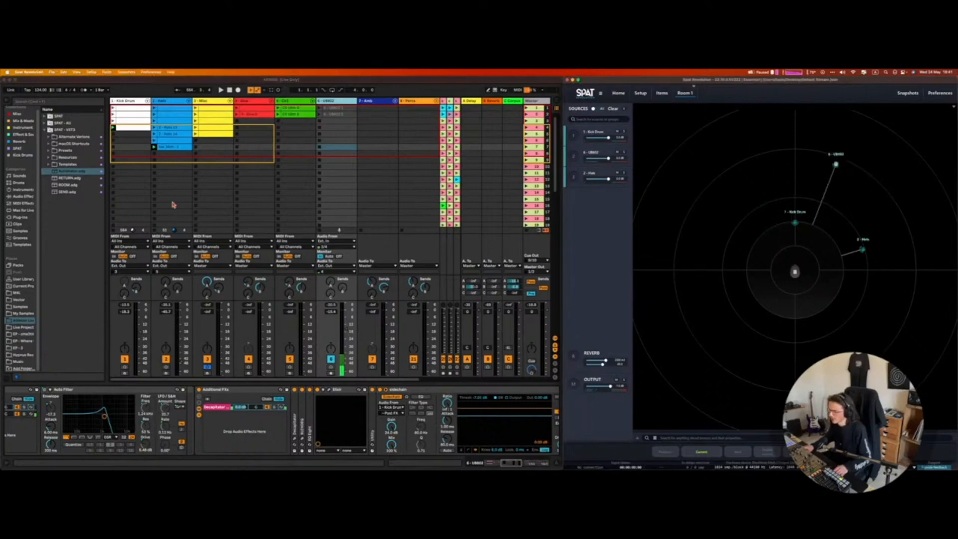
pyautogui.click(129, 101)
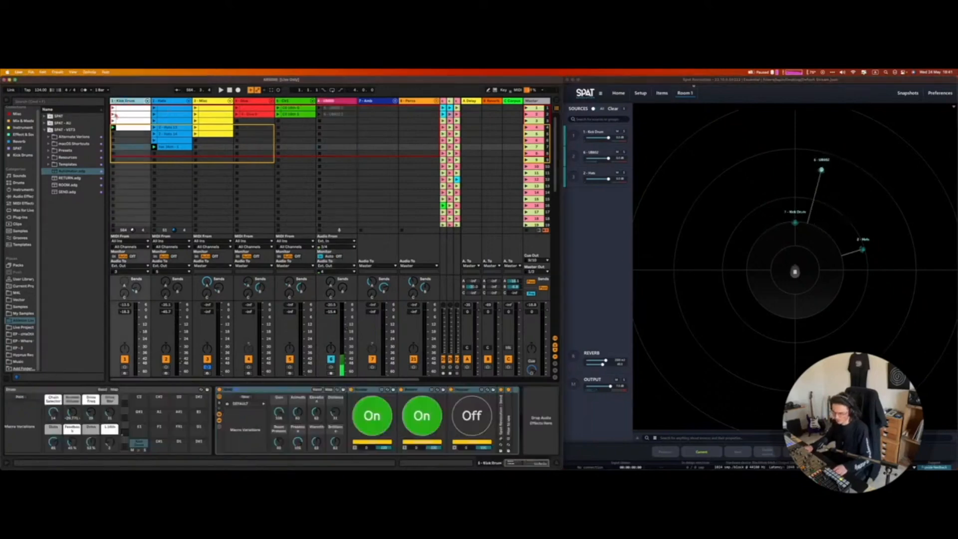
# - Insert the SPAT CTRL group from SPAT Default.als in the Templates folder before the Kick Drum track
pyautogui.click(64, 137)
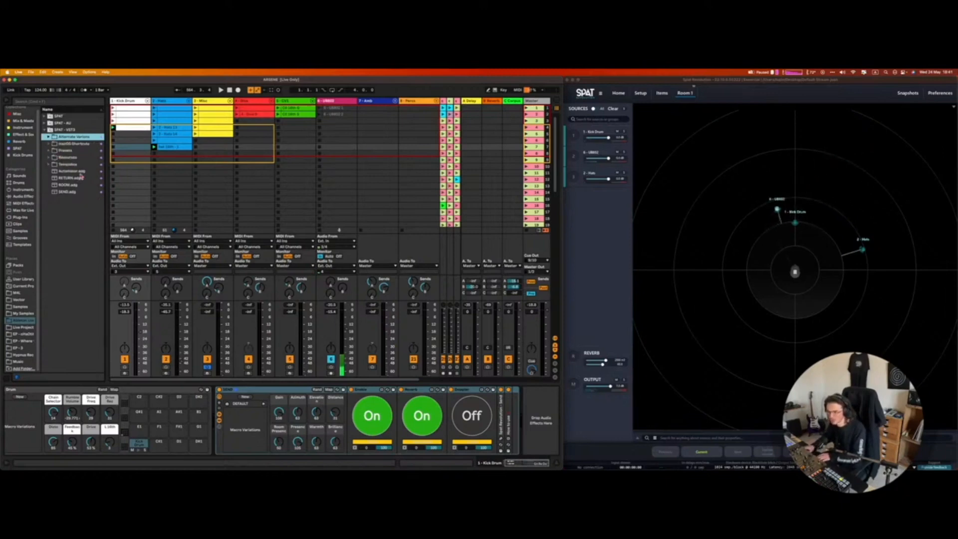
pyautogui.press('Down')
pyautogui.press('Down')
pyautogui.press('Down')
pyautogui.press('Down')
pyautogui.press('Right')
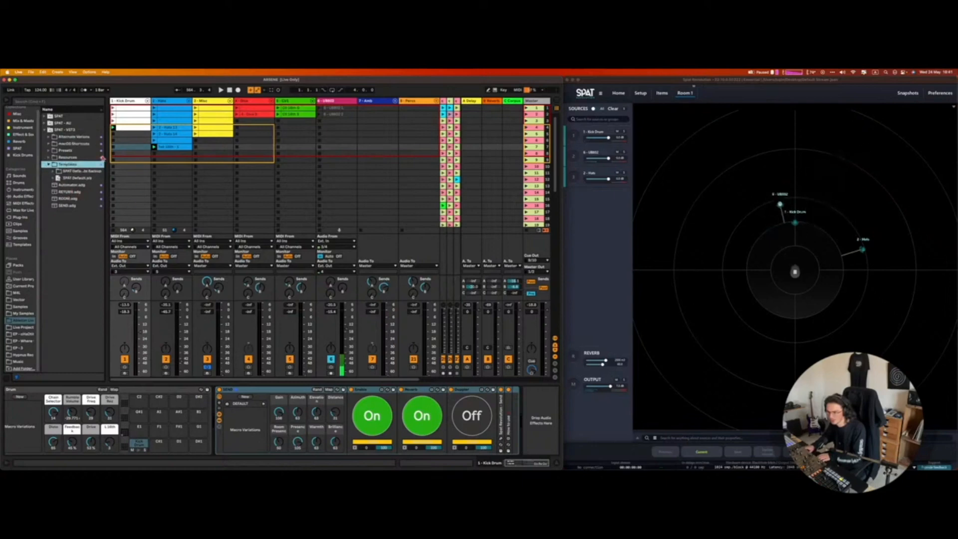
pyautogui.press('Down')
pyautogui.press('Down')
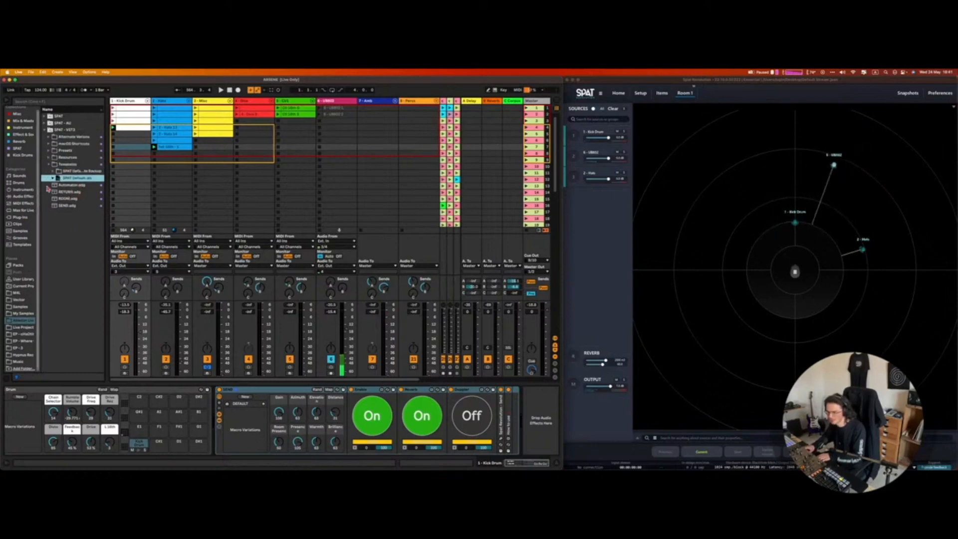
pyautogui.press('Right')
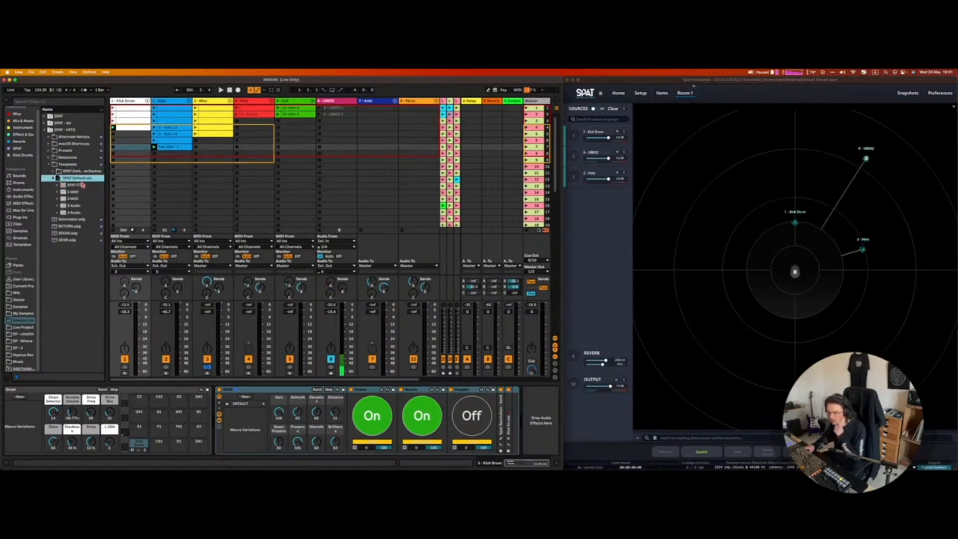
pyautogui.click(79, 186)
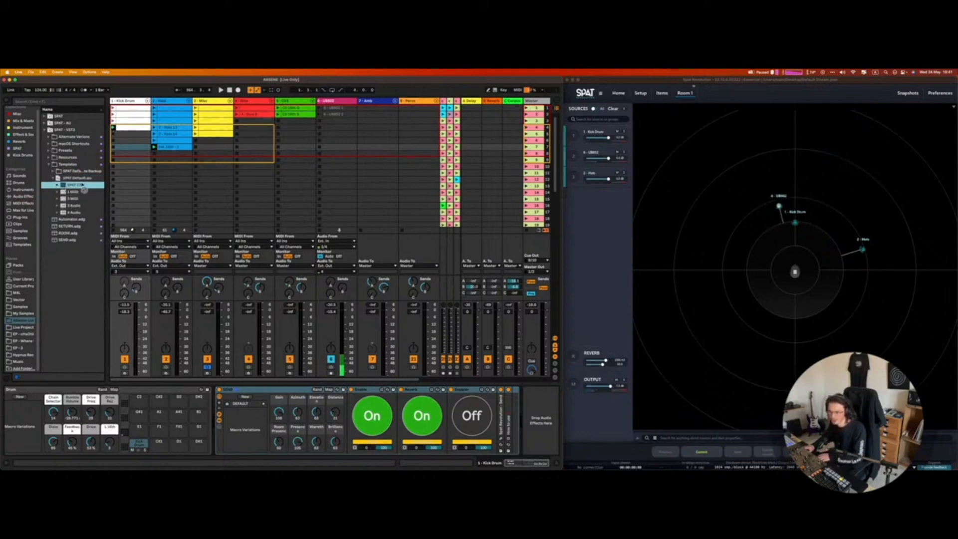
pyautogui.moveTo(82, 186); pyautogui.dragTo(111, 102)
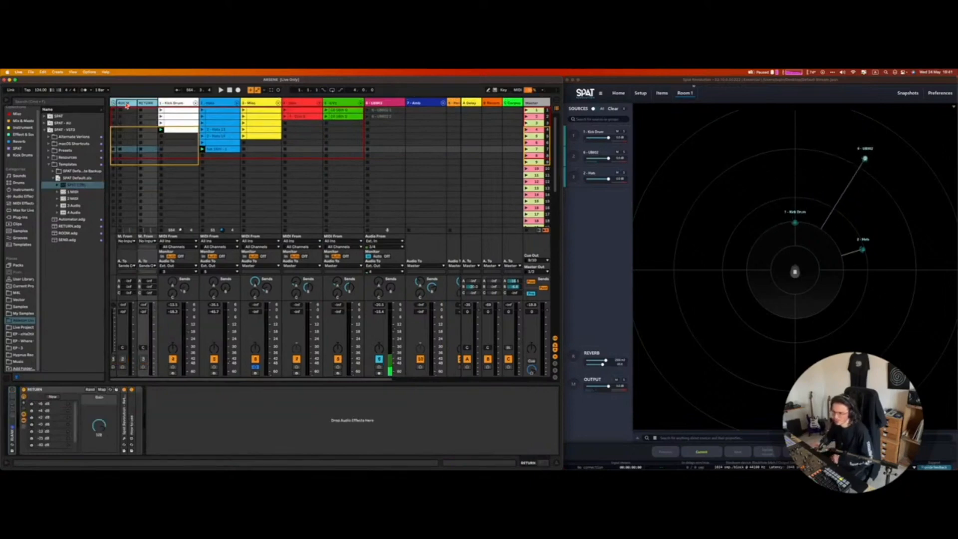
# - Show the ROOM track's rack macros alongside Room 1's reverb settings in Spat Revolution
pyautogui.click(125, 103)
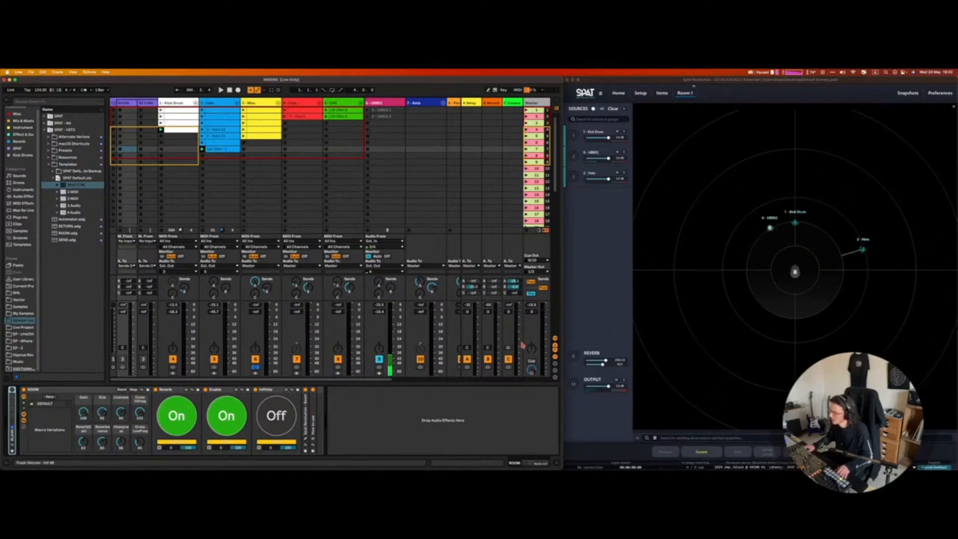
pyautogui.click(573, 358)
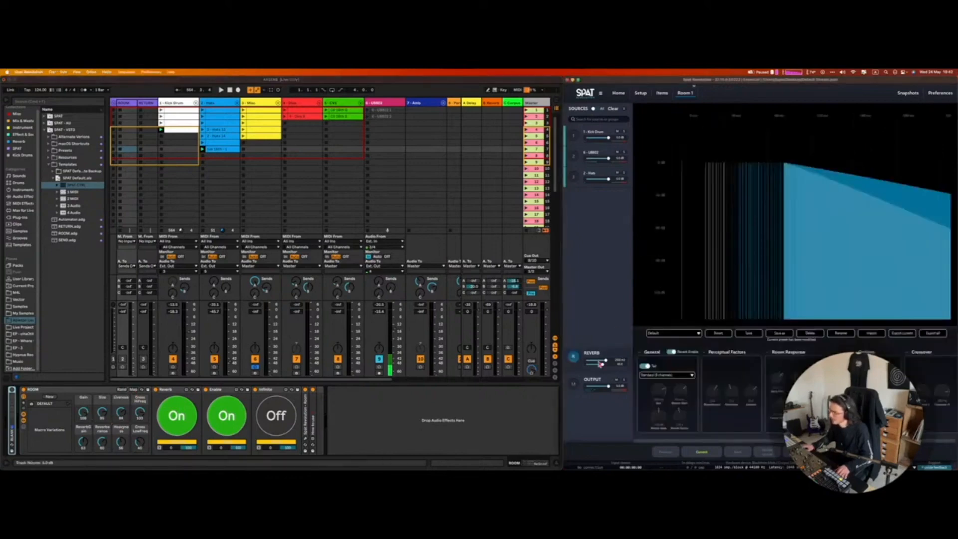
pyautogui.click(120, 395)
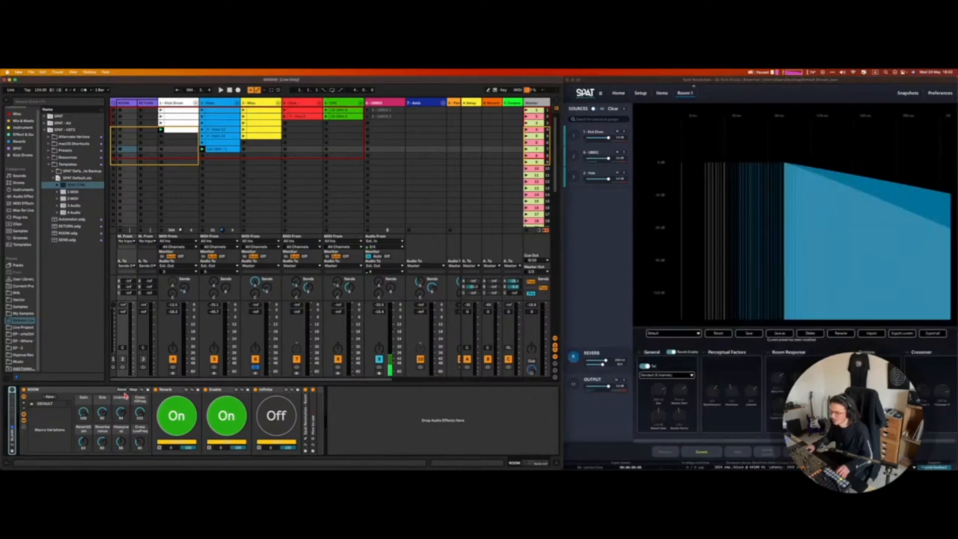
# - Randomize the ROOM rack's macros several times to try different reverb settings in Room 1
pyautogui.click(123, 391)
pyautogui.click(123, 390)
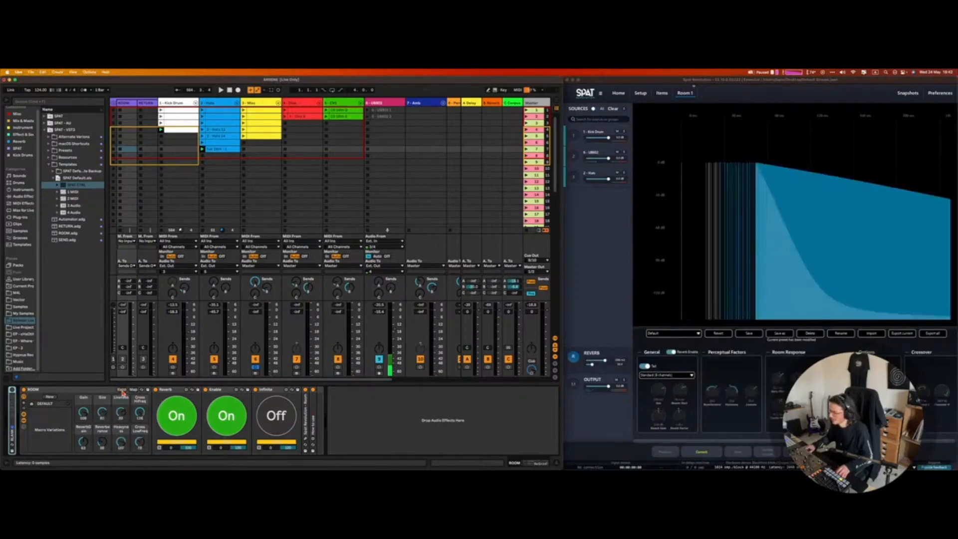
pyautogui.click(123, 391)
pyautogui.click(122, 391)
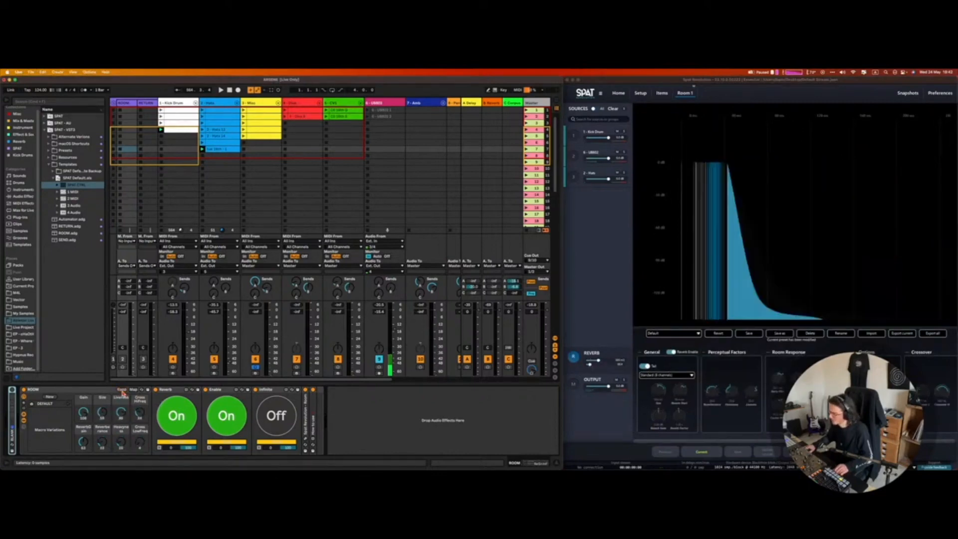
pyautogui.click(122, 391)
pyautogui.click(122, 390)
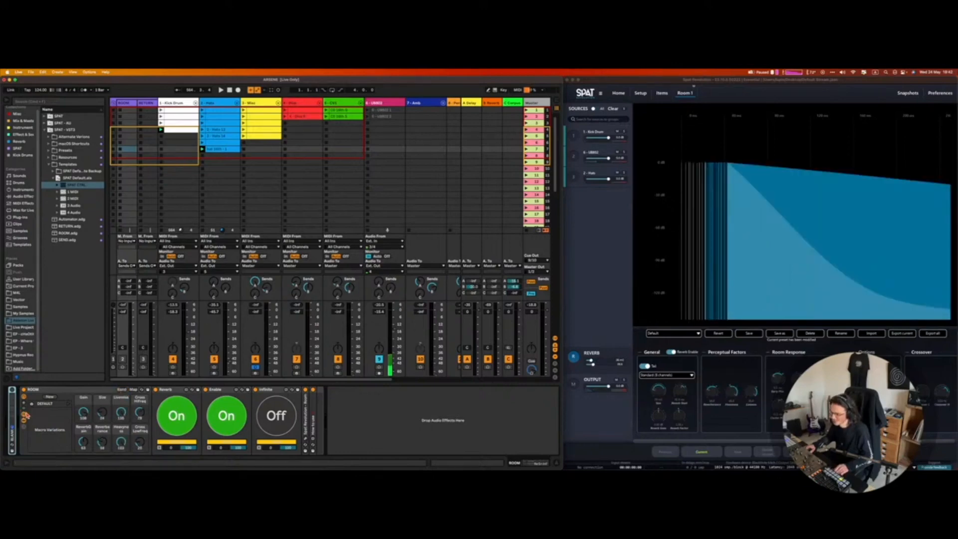
pyautogui.click(121, 390)
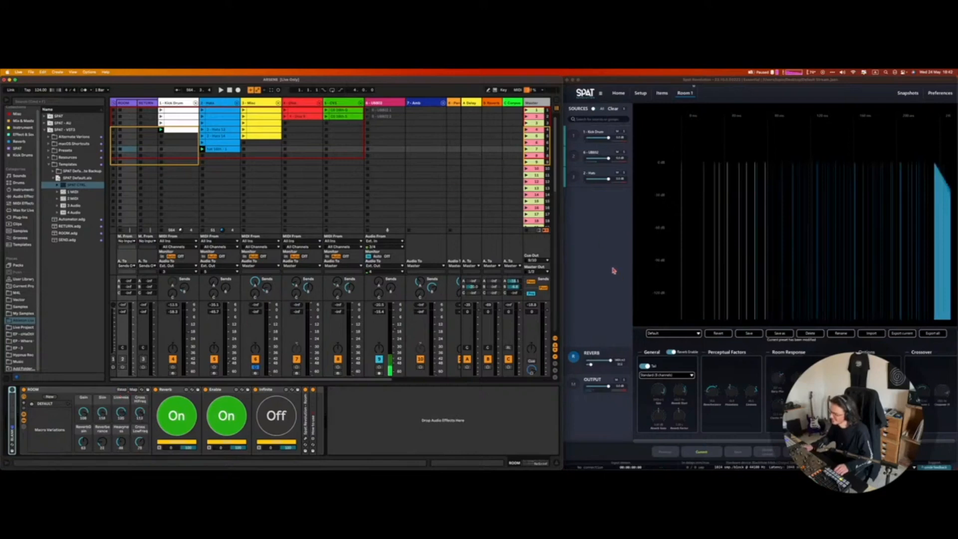
# - Show the source positions in Room 1's view and raise the ROOM rack's Gain macro
pyautogui.click(574, 184)
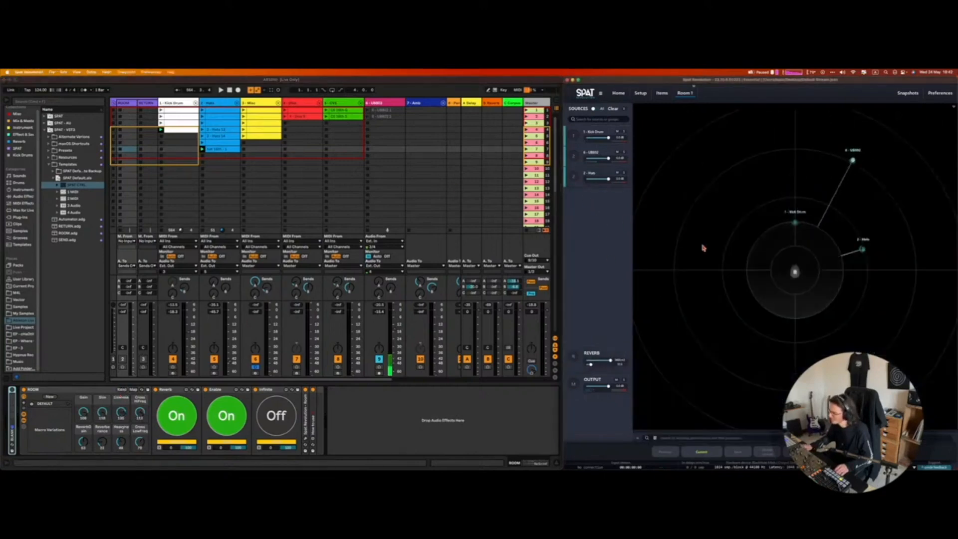
pyautogui.scroll(5, 667, 334)
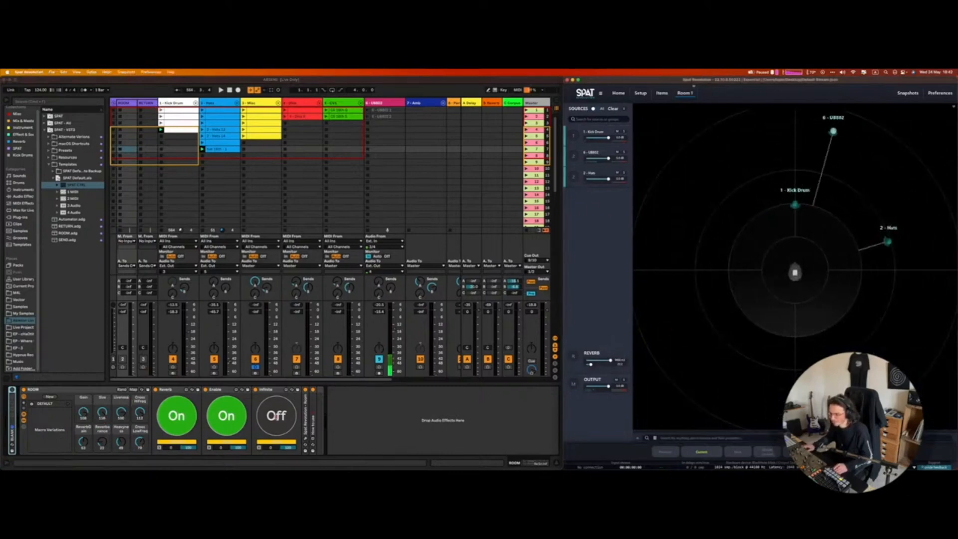
pyautogui.click(83, 414)
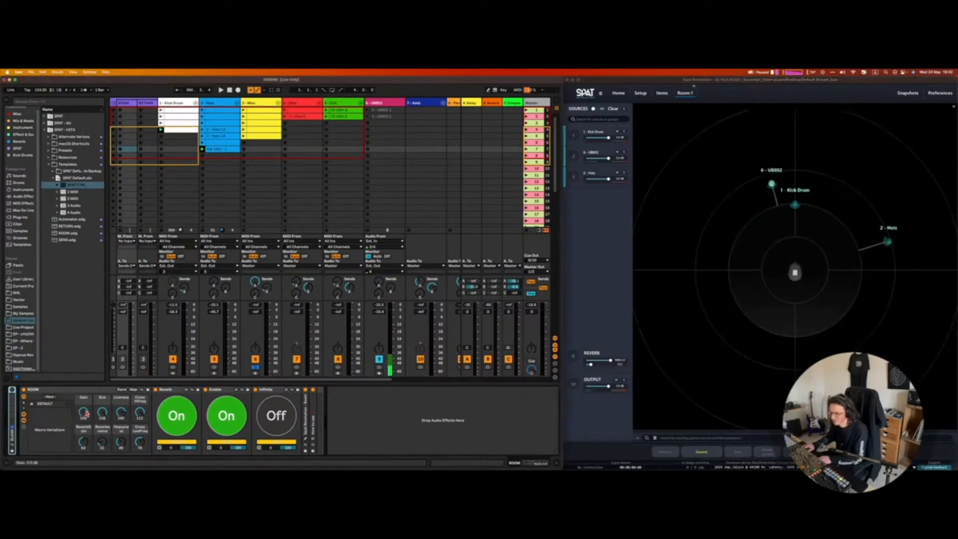
pyautogui.click(84, 413)
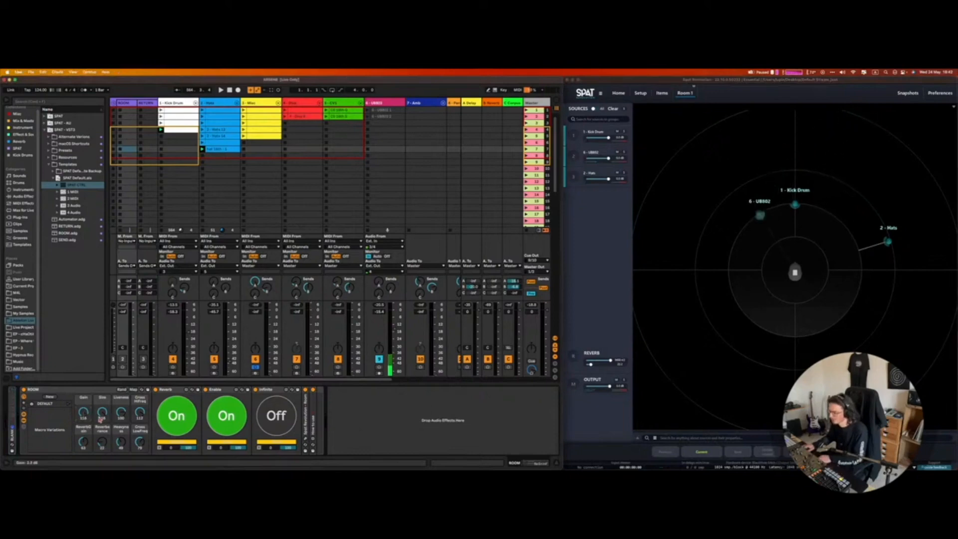
# - Switch the ROOM rack's Reverb and Enable toggles off and back on, flipping Reverb several times
pyautogui.click(189, 424)
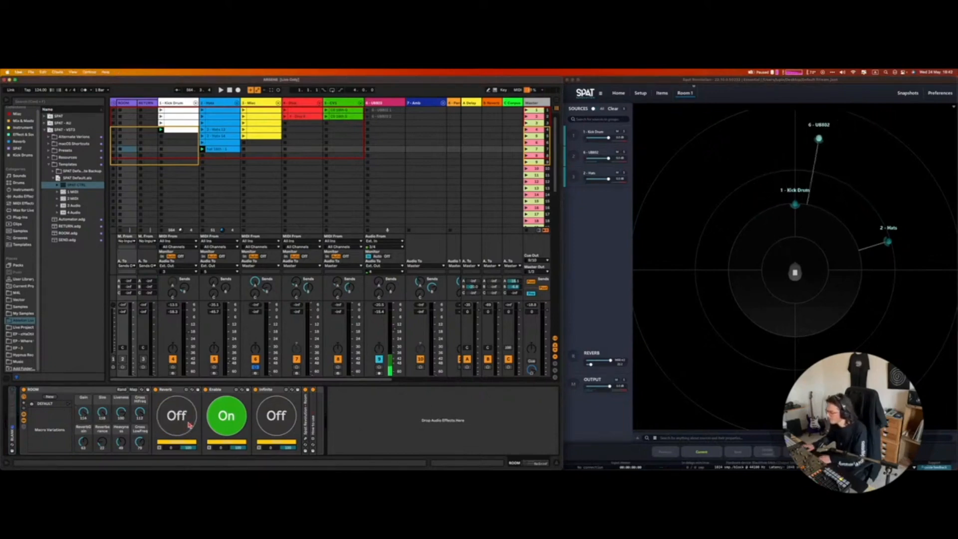
pyautogui.click(189, 425)
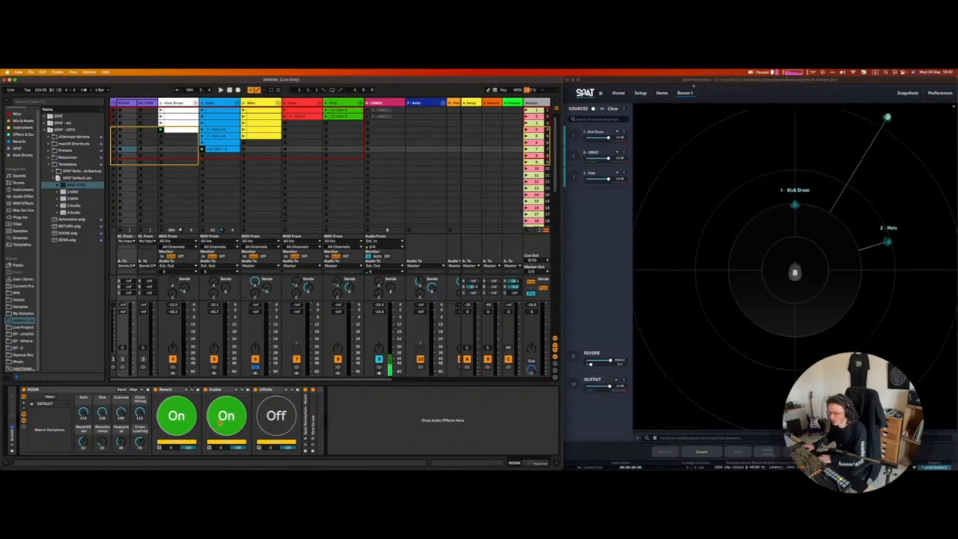
pyautogui.click(240, 430)
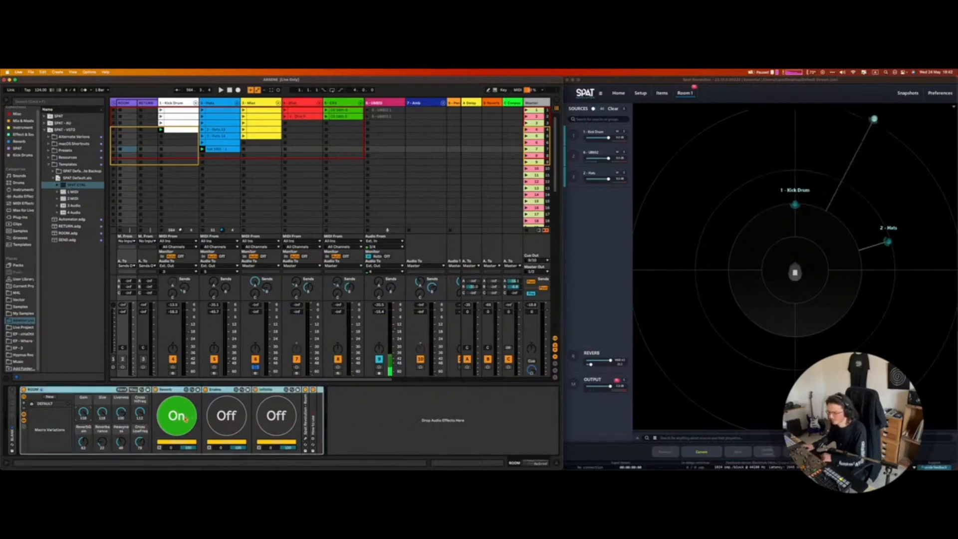
pyautogui.click(226, 417)
pyautogui.click(186, 418)
pyautogui.click(186, 419)
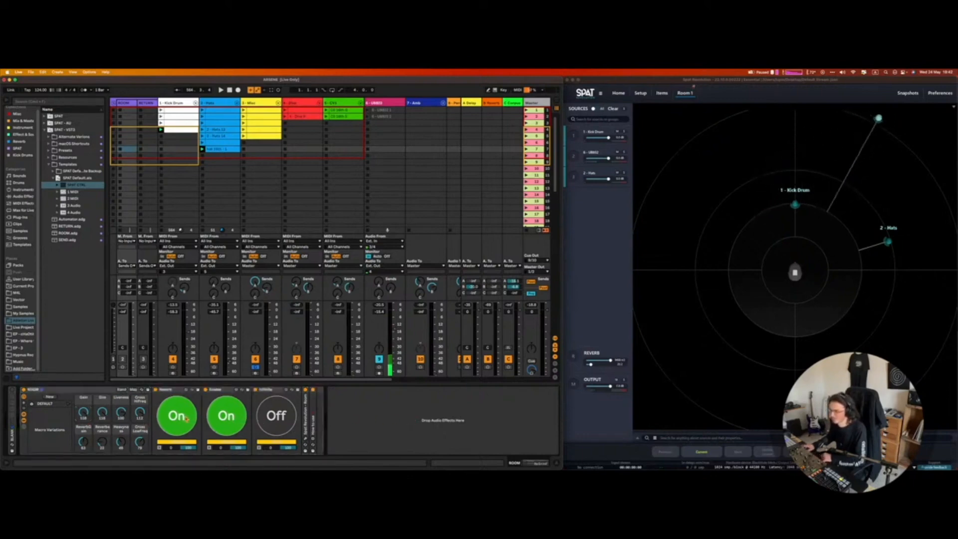
pyautogui.click(186, 419)
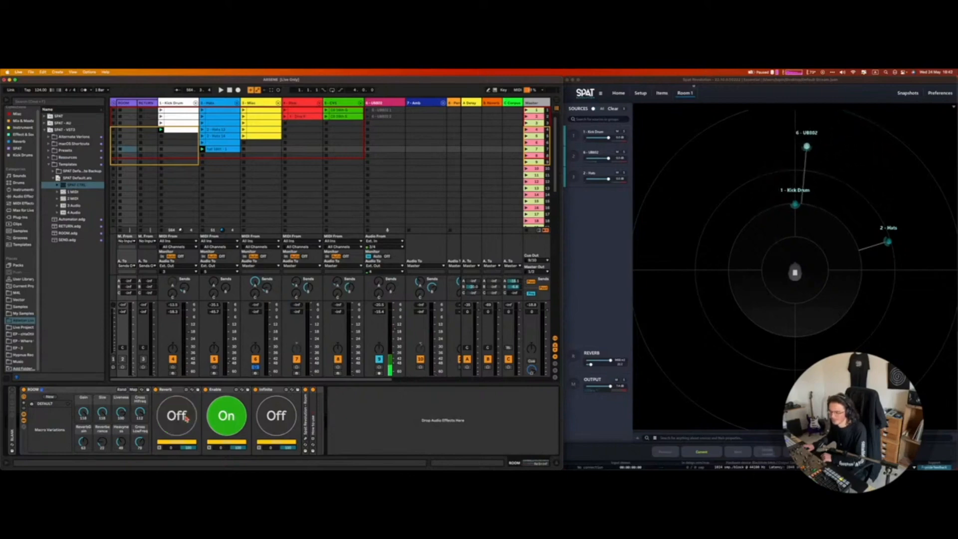
pyautogui.click(186, 418)
pyautogui.click(187, 418)
pyautogui.click(186, 418)
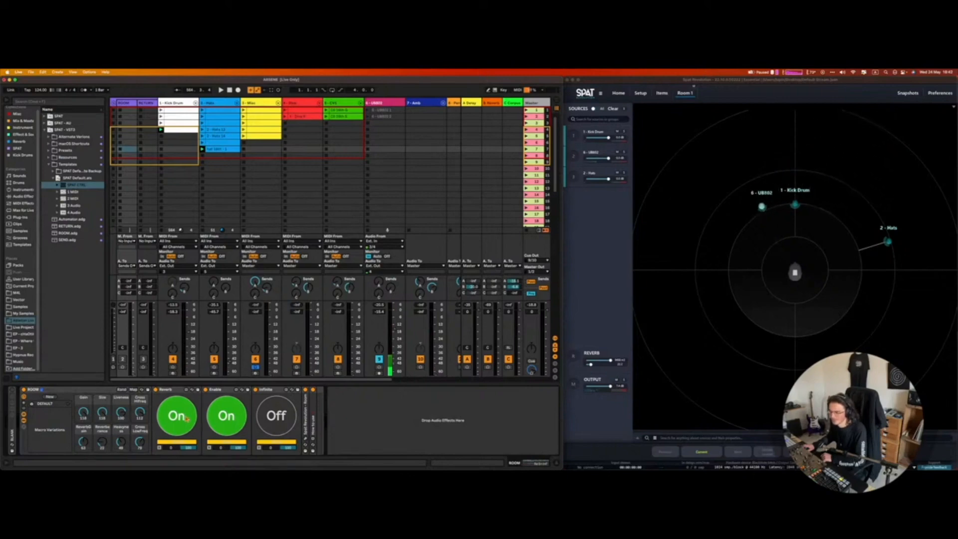
# - Switch the ROOM rack's Infinite toggle on and off twice
pyautogui.click(282, 417)
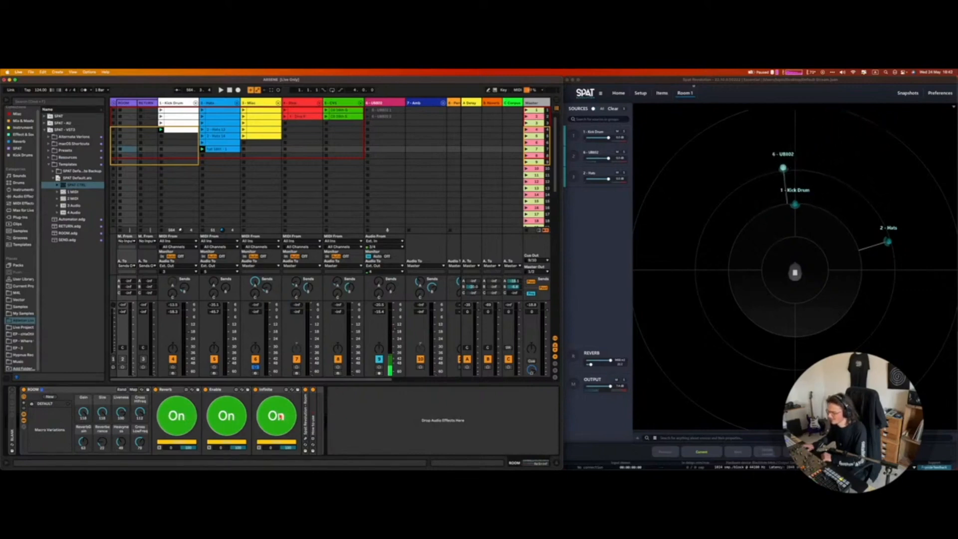
pyautogui.click(281, 417)
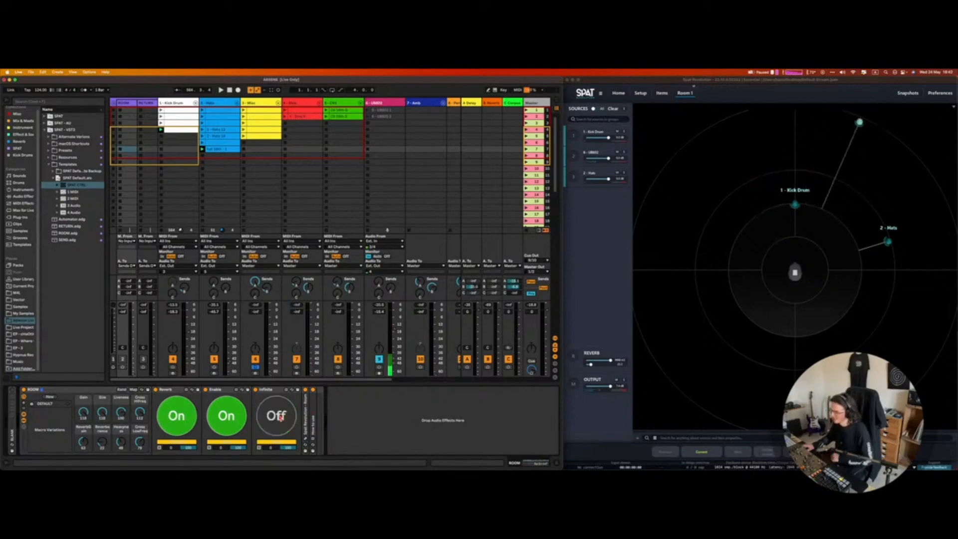
pyautogui.click(274, 416)
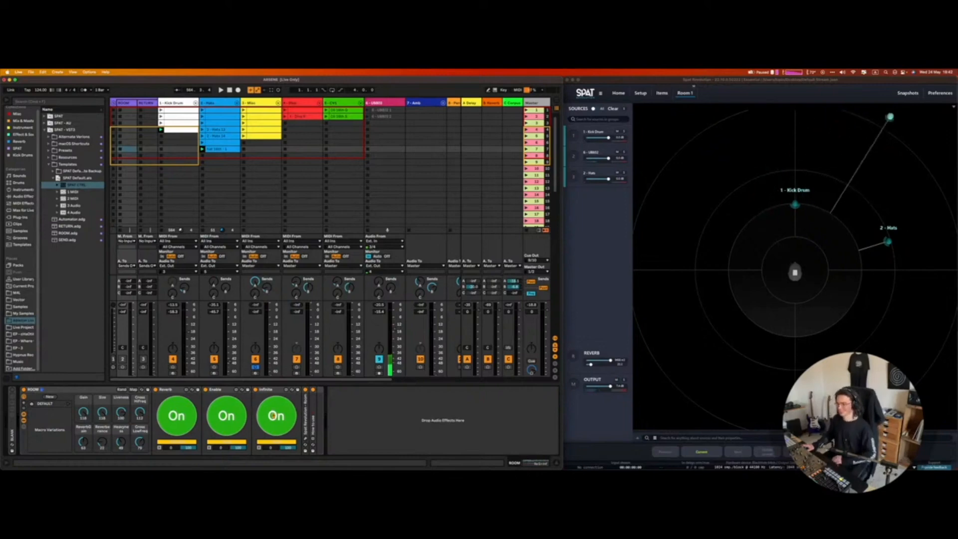
pyautogui.click(273, 415)
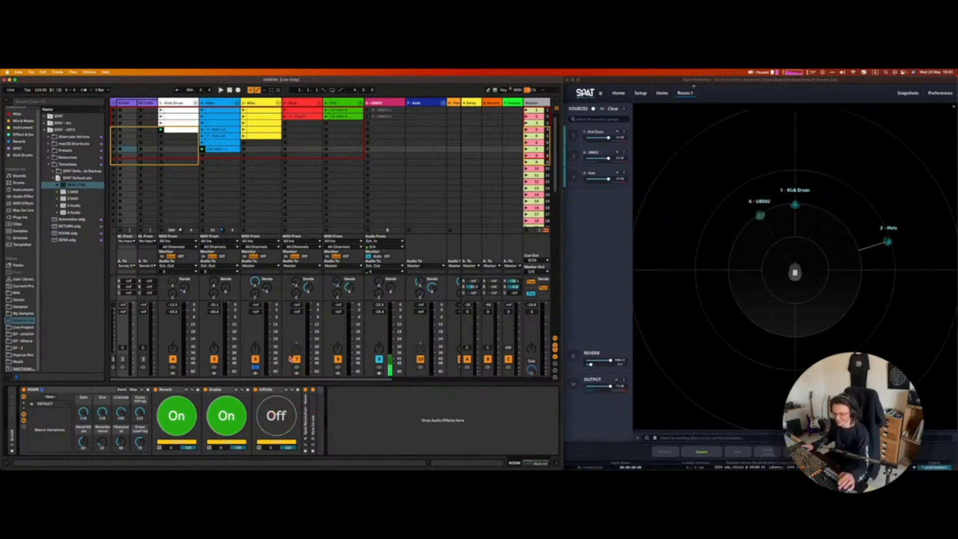
# - Show the Misc track's rack, and briefly highlight source 6 in Room 1's view
pyautogui.click(272, 368)
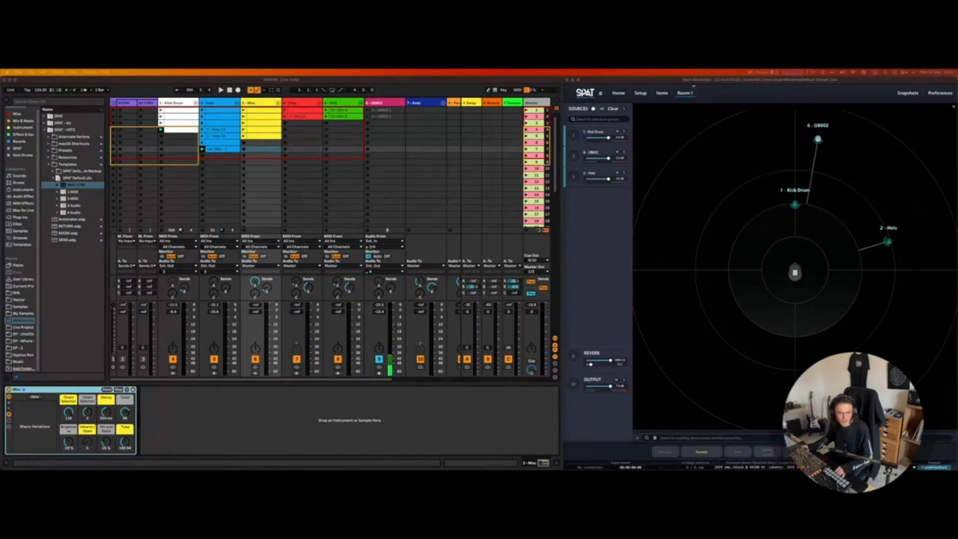
pyautogui.click(624, 229)
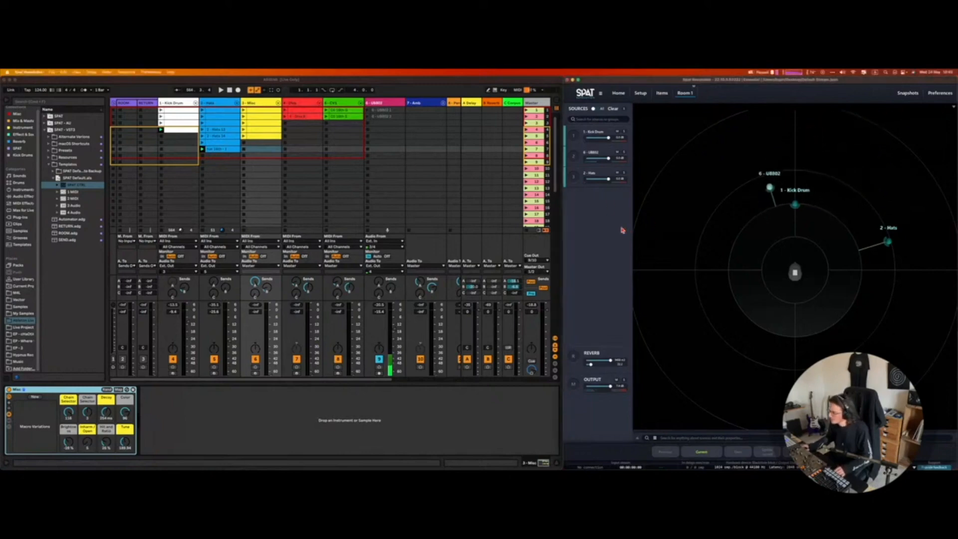
pyautogui.click(574, 157)
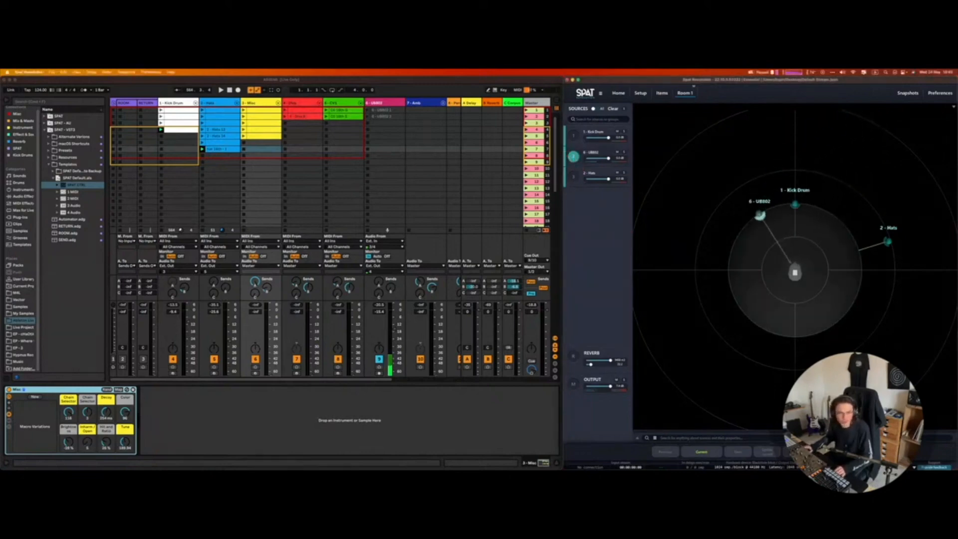
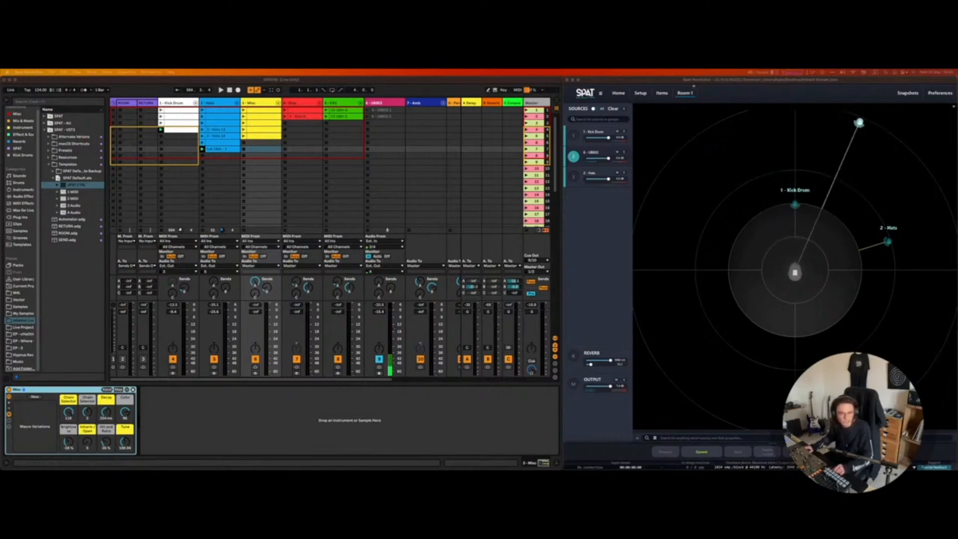
pyautogui.click(668, 227)
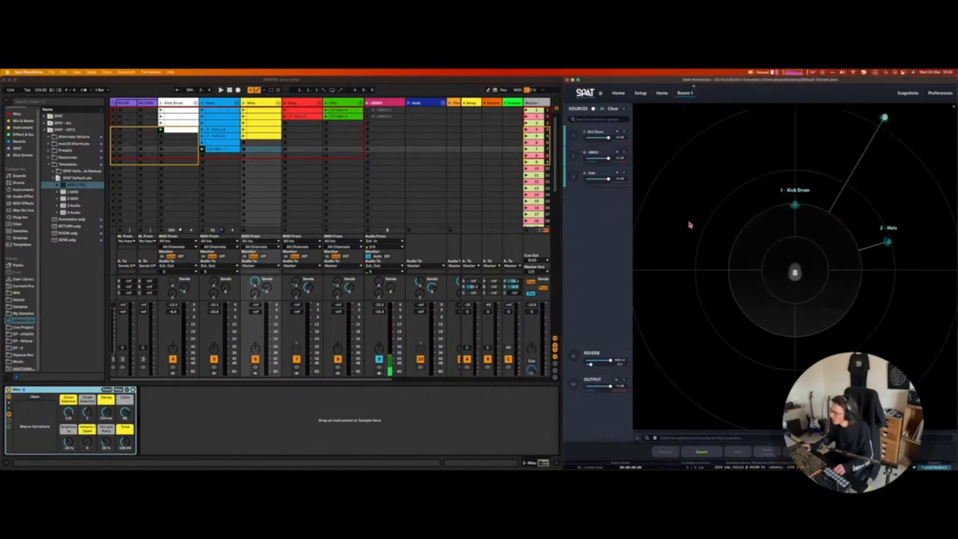
pyautogui.scroll(-2, 697, 195)
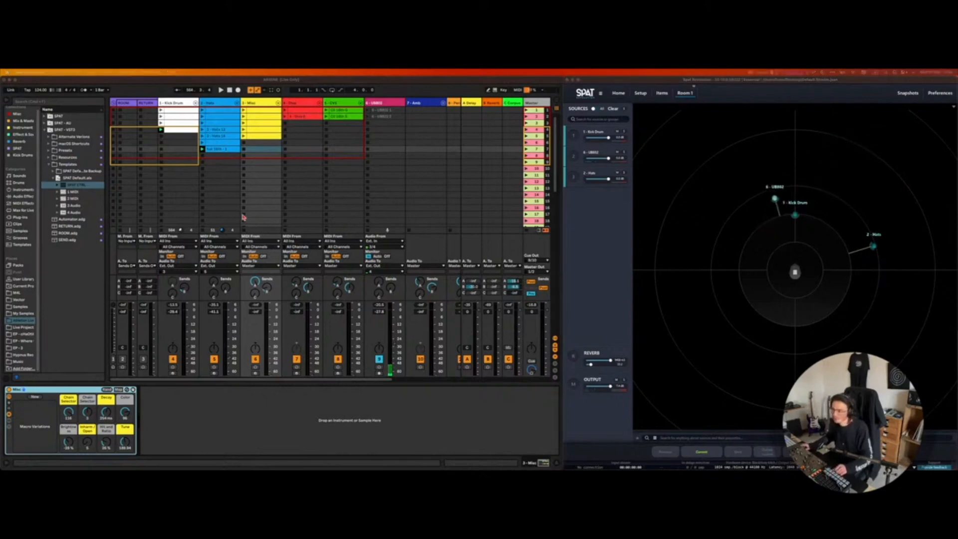
# - Show Room 1's output configuration in Spat Revolution's setup graph and reopen the room's view
pyautogui.click(253, 106)
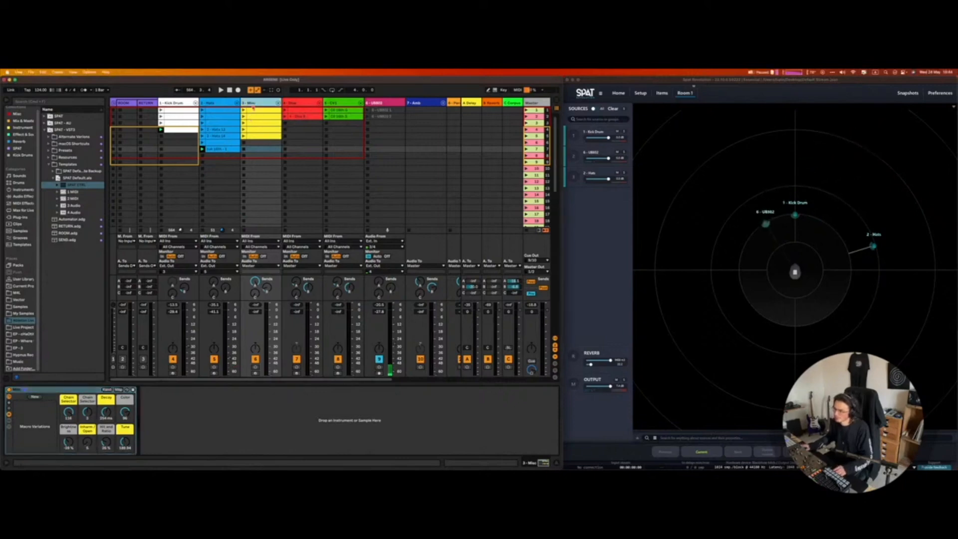
pyautogui.click(732, 197)
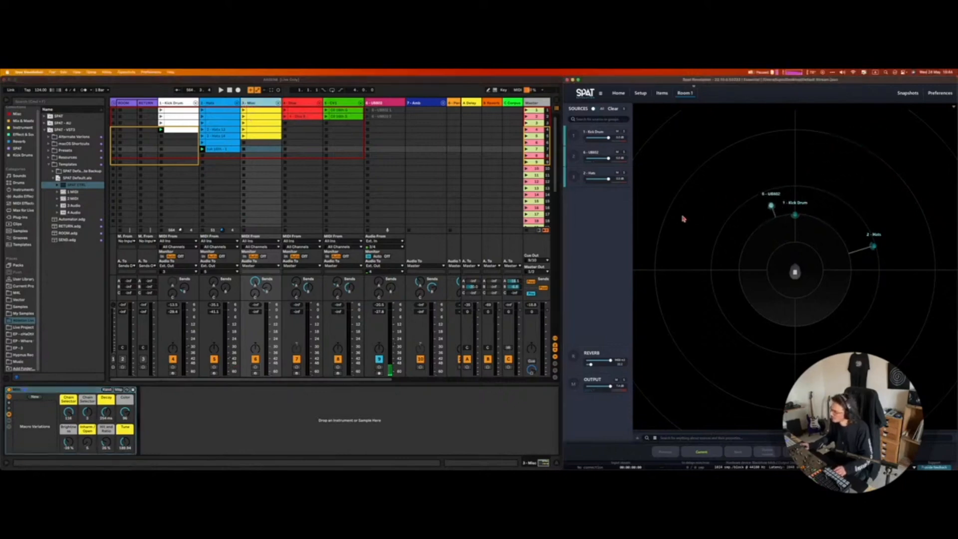
pyautogui.click(640, 92)
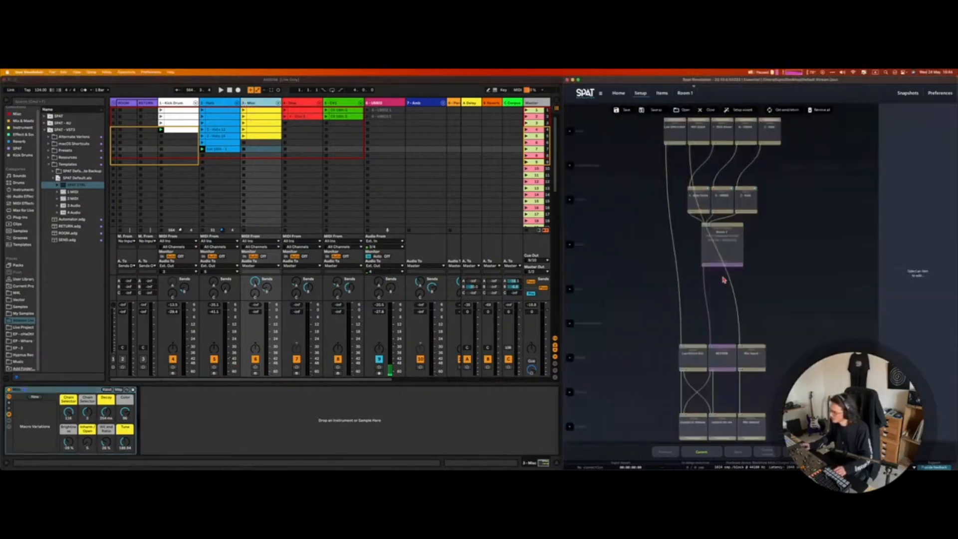
pyautogui.click(724, 250)
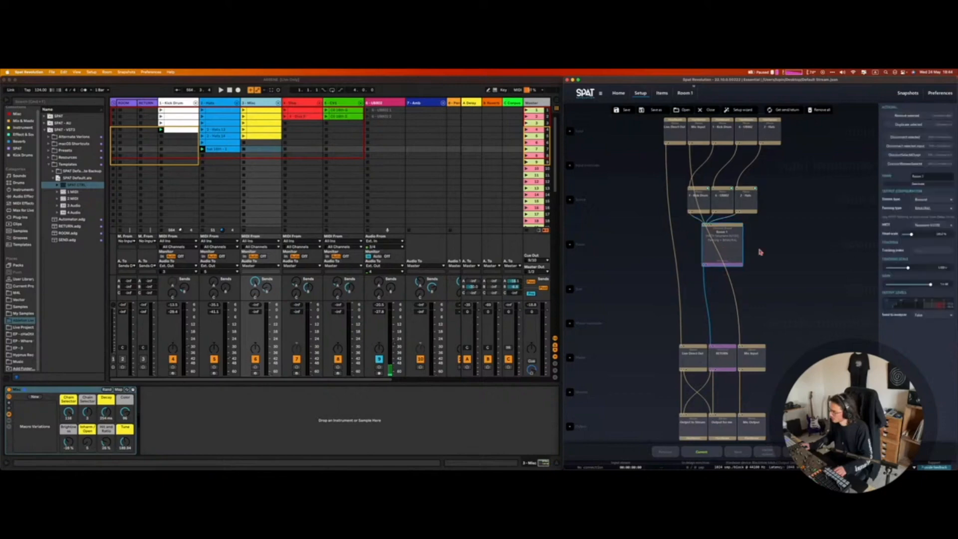
pyautogui.doubleClick(716, 236)
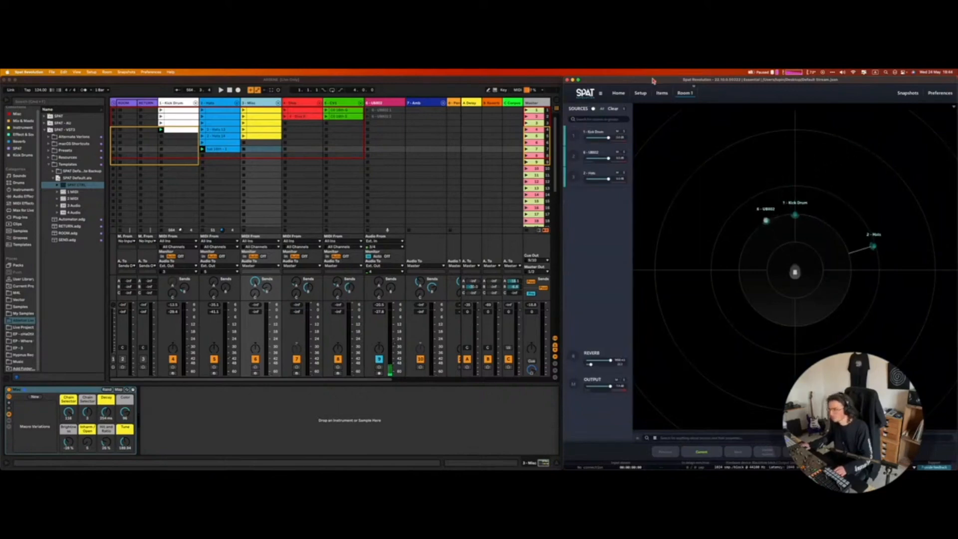
# - In the setup graph, set Room 1's stream type to Channel Based with a Dolby Atmos speaker arrangement
pyautogui.click(640, 93)
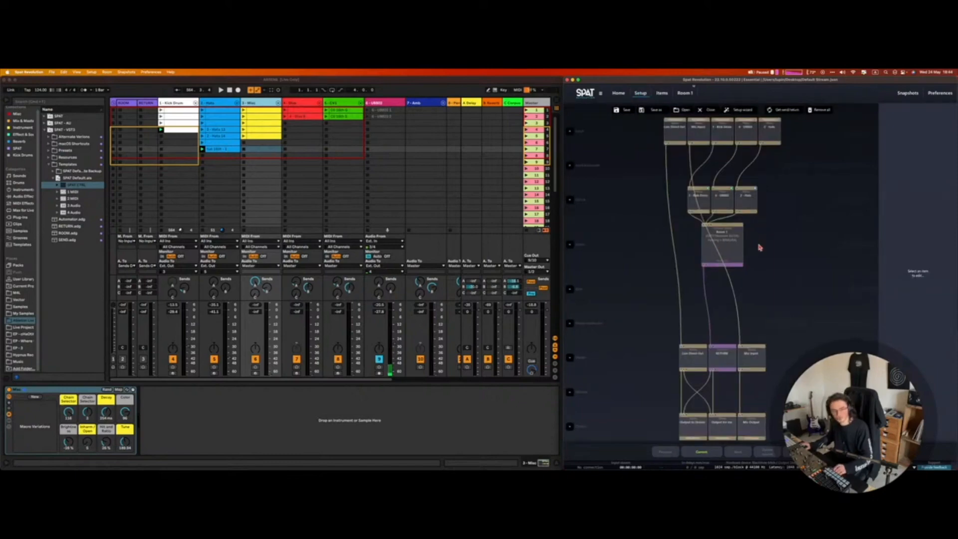
pyautogui.click(738, 245)
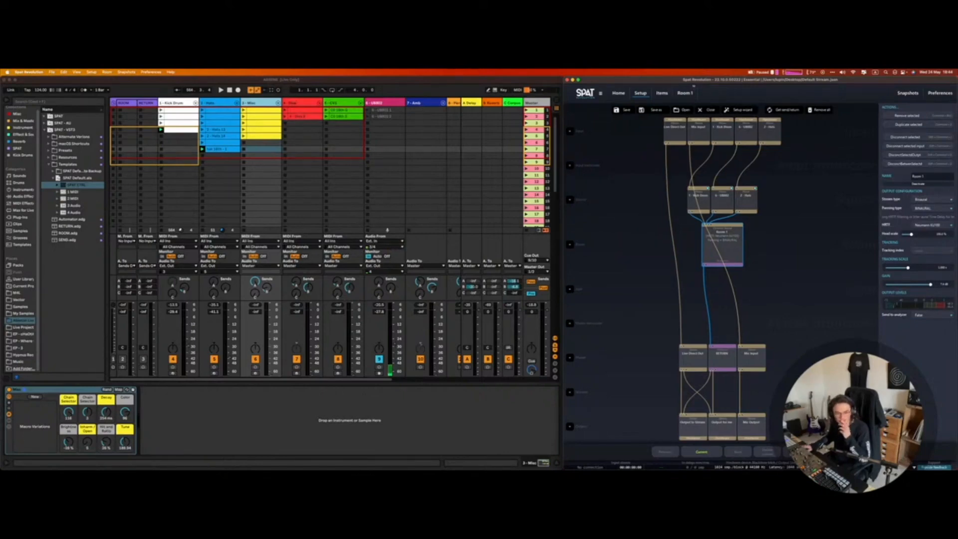
pyautogui.click(926, 204)
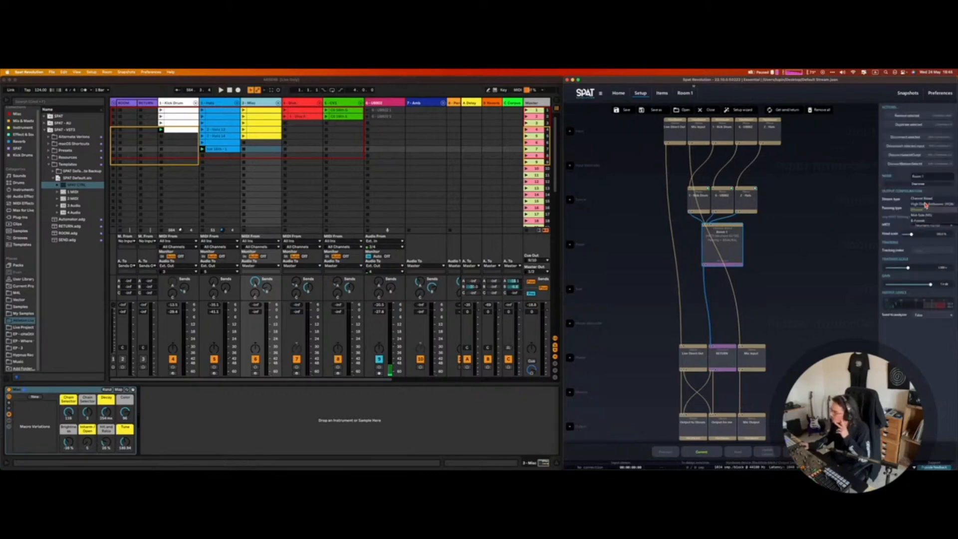
pyautogui.click(924, 200)
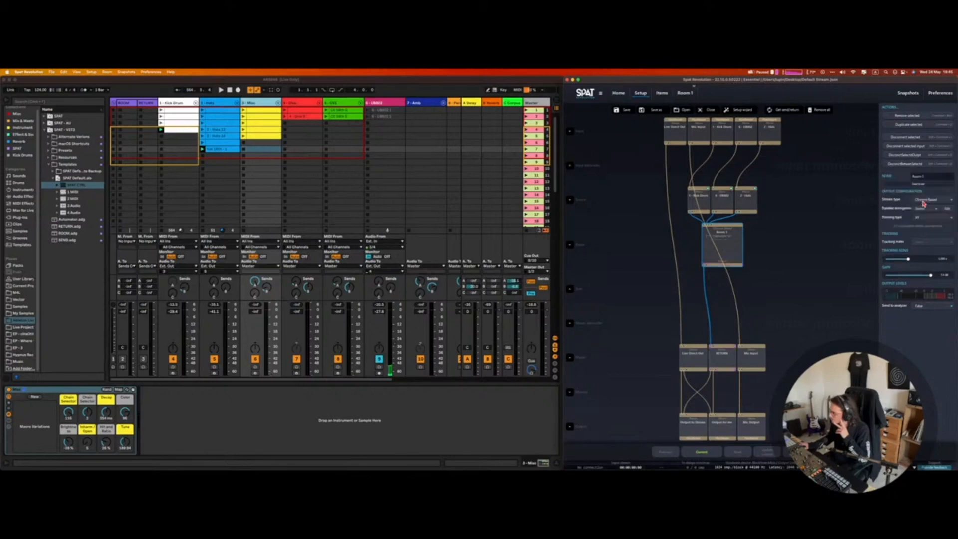
pyautogui.click(923, 209)
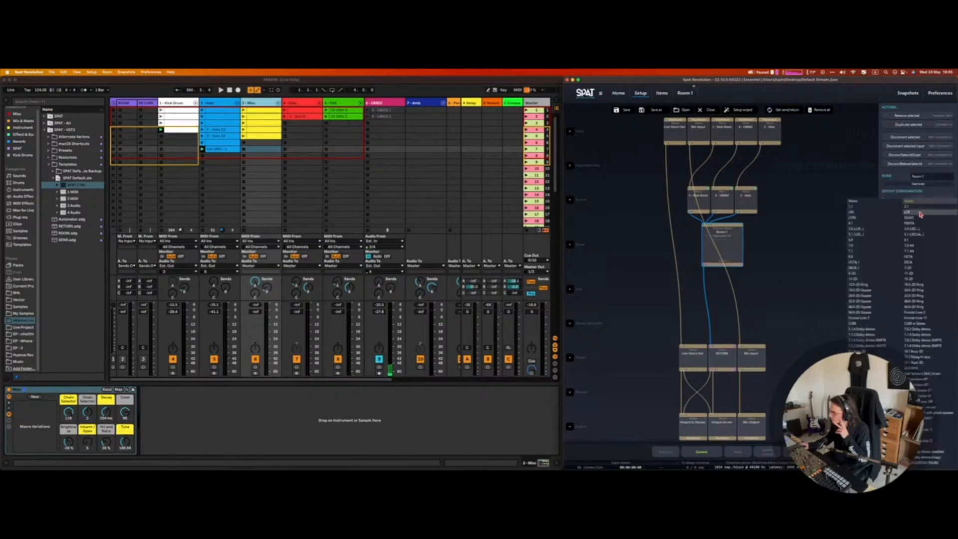
pyautogui.click(918, 346)
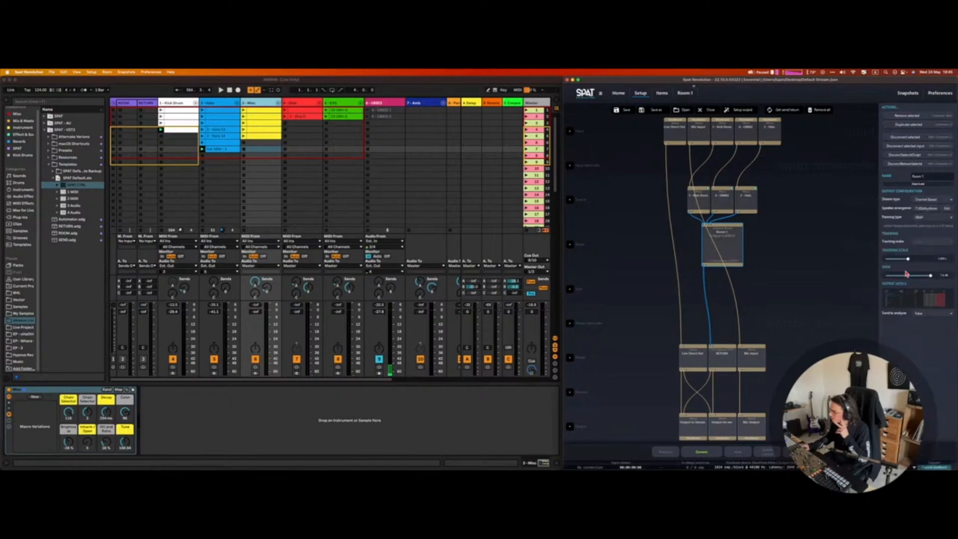
# - Examine the output and RETURN master settings in the setup graph, and briefly open Room 1's view
pyautogui.click(741, 296)
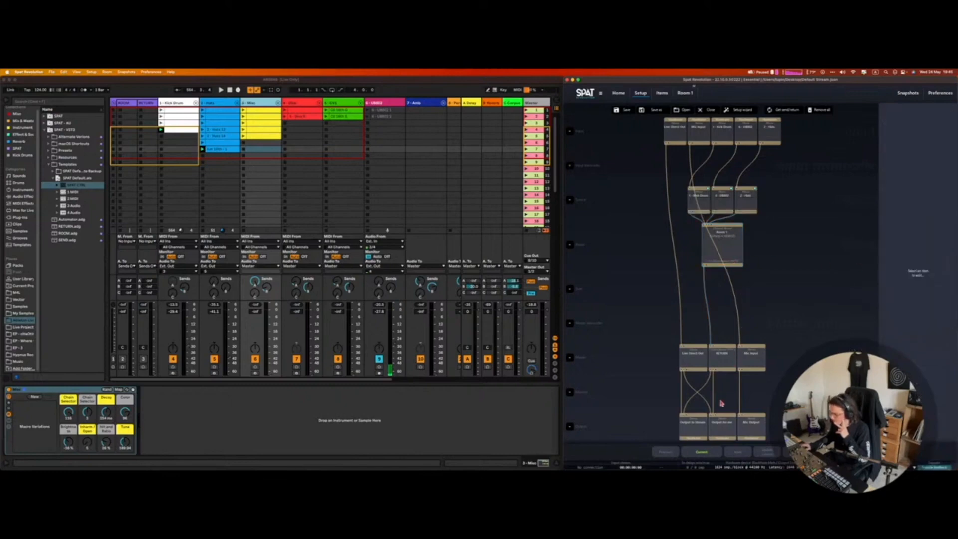
pyautogui.click(717, 421)
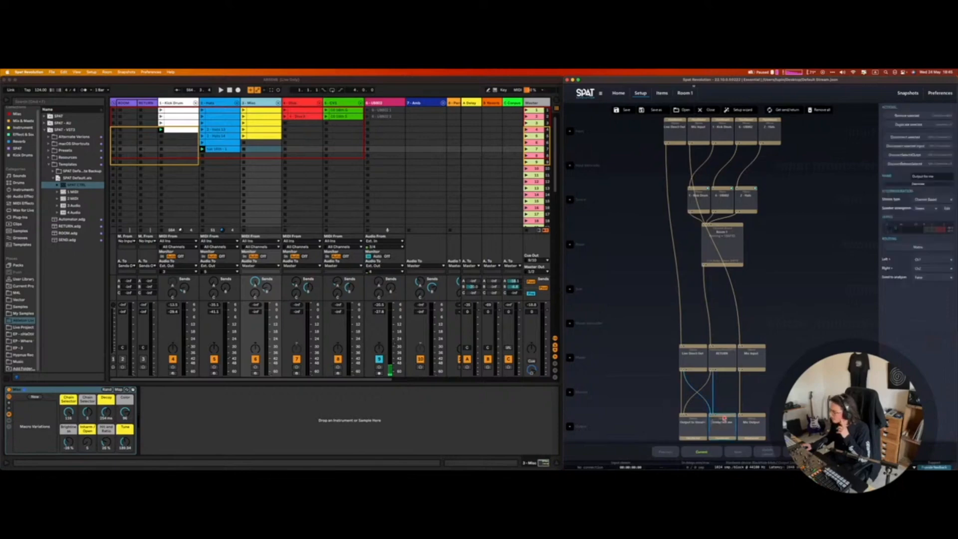
pyautogui.click(730, 251)
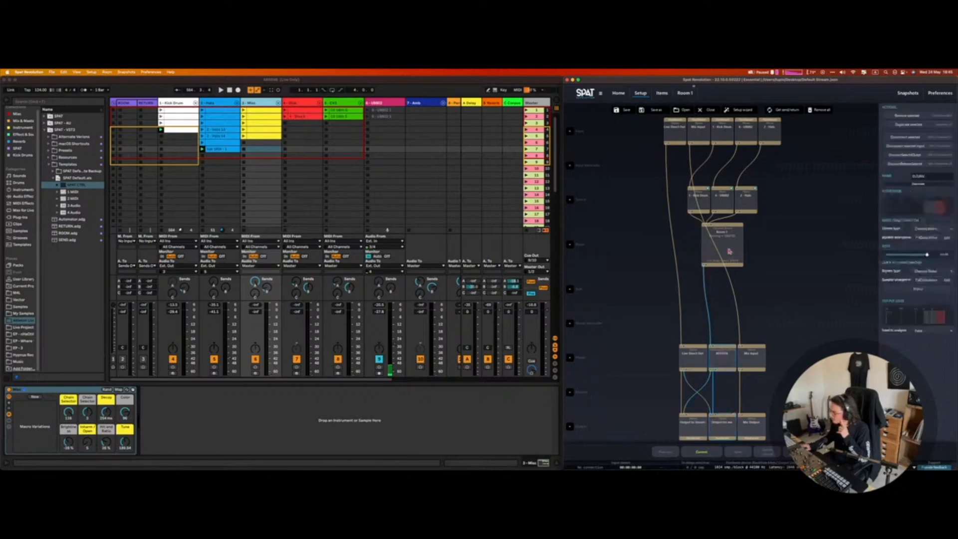
pyautogui.doubleClick(730, 251)
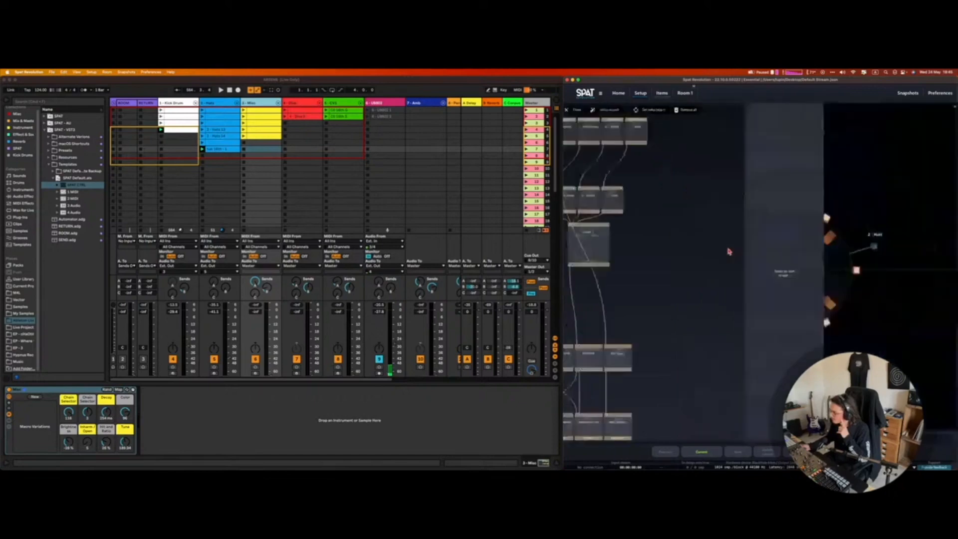
pyautogui.click(641, 94)
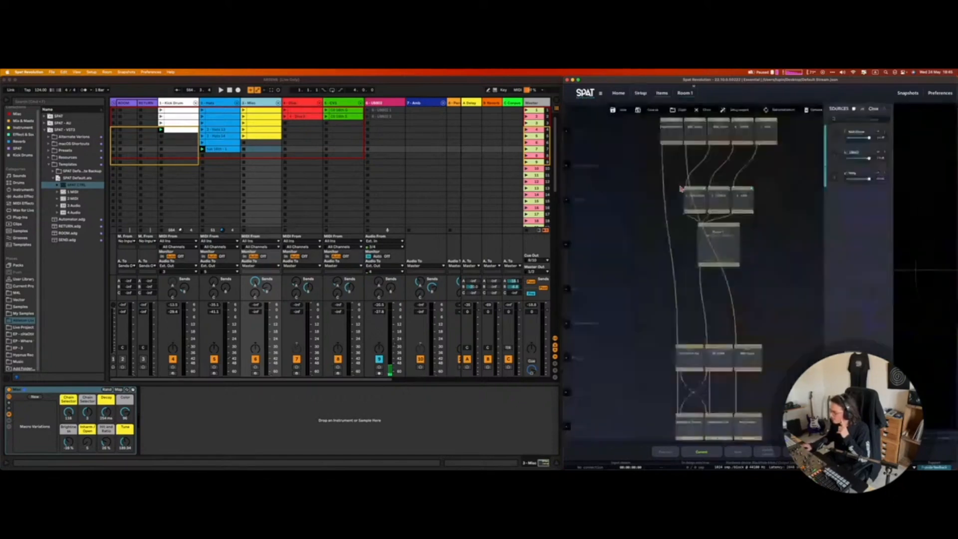
# - Add a binaural monitoring block beneath the masters in the setup graph and select the RETURN master
pyautogui.click(718, 383)
pyautogui.click(572, 395)
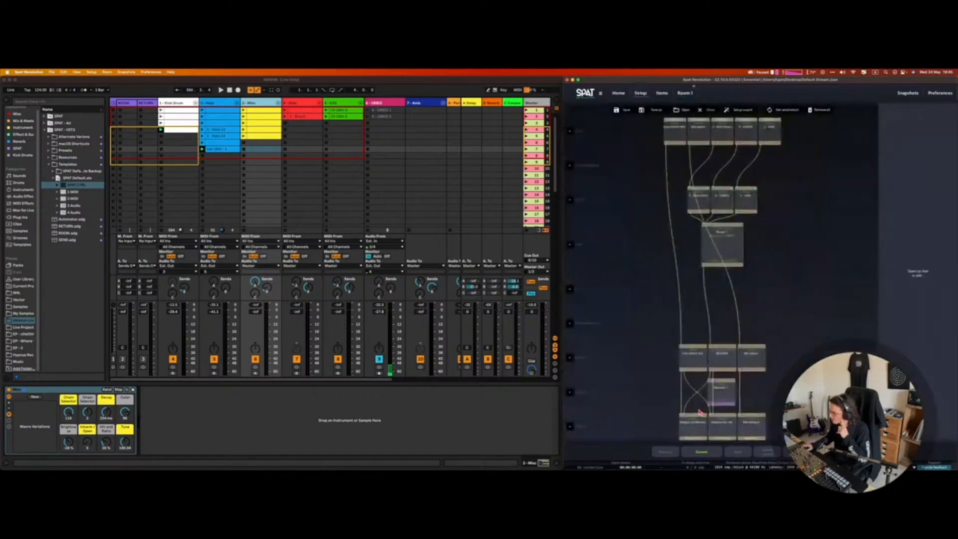
pyautogui.click(724, 358)
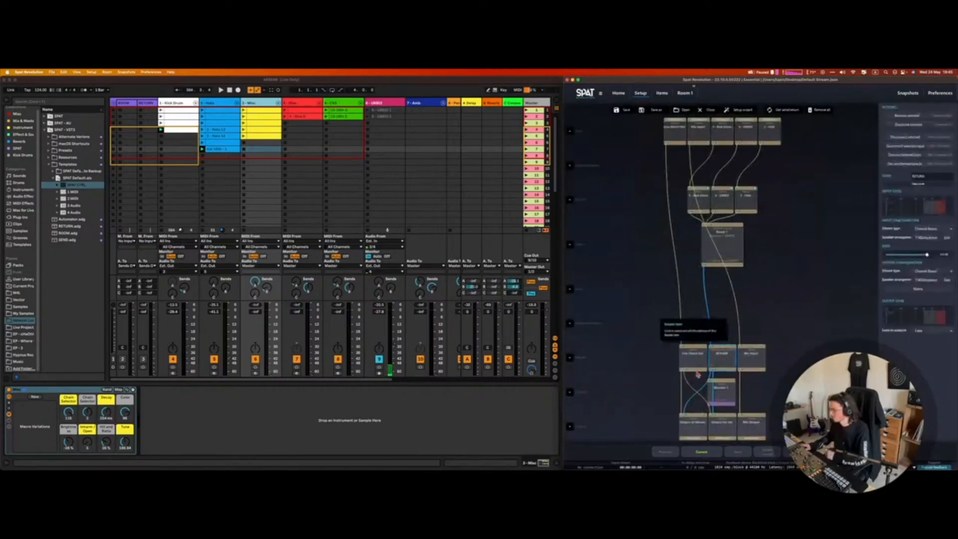
# - Disconnect the inputs of the stream and personal outputs, and rewire the outputs with Monitor 1 between them and the masters
pyautogui.click(721, 426)
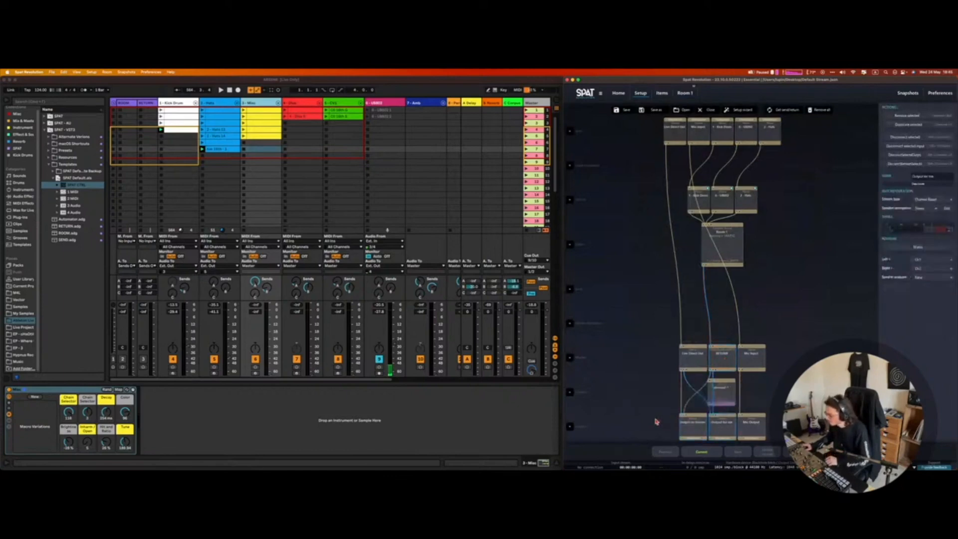
pyautogui.click(647, 417)
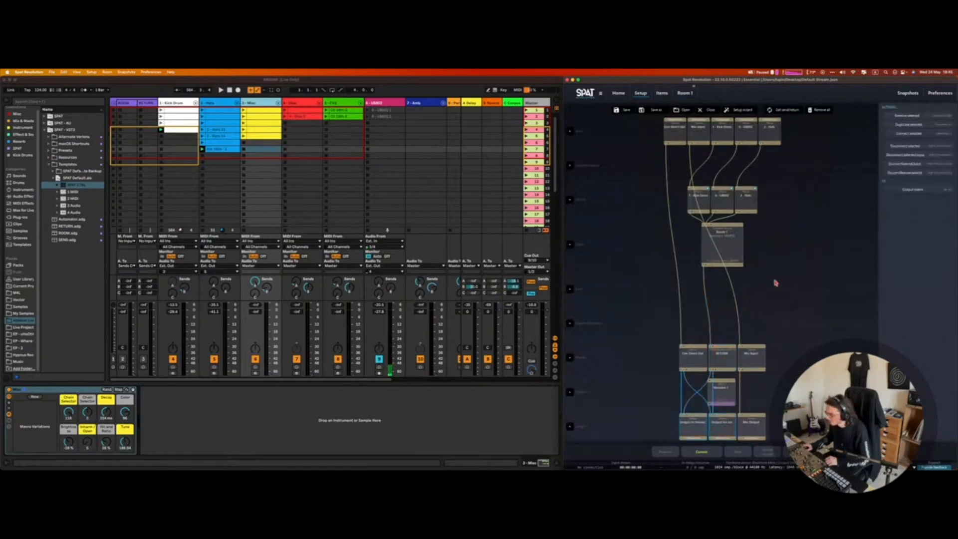
pyautogui.click(916, 146)
pyautogui.click(801, 289)
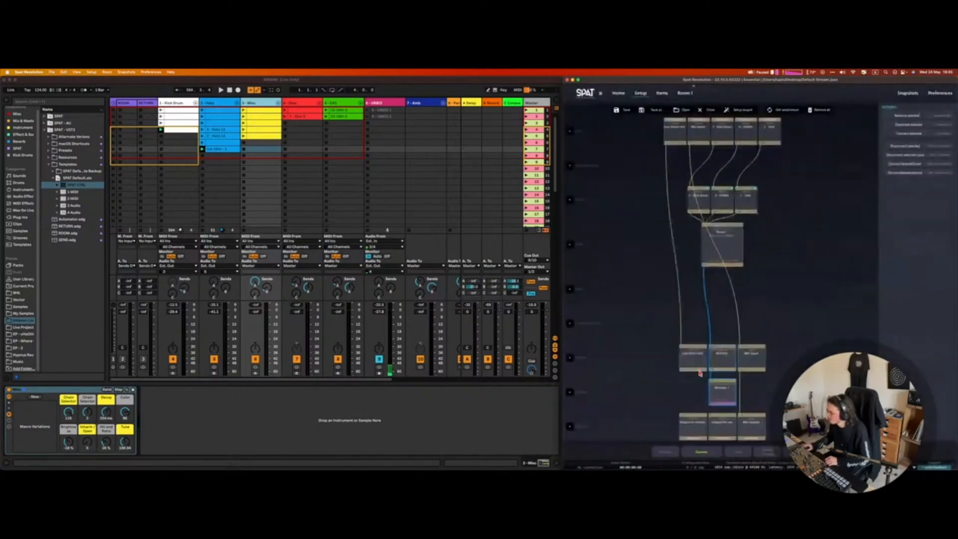
pyautogui.moveTo(690, 422); pyautogui.dragTo(720, 428)
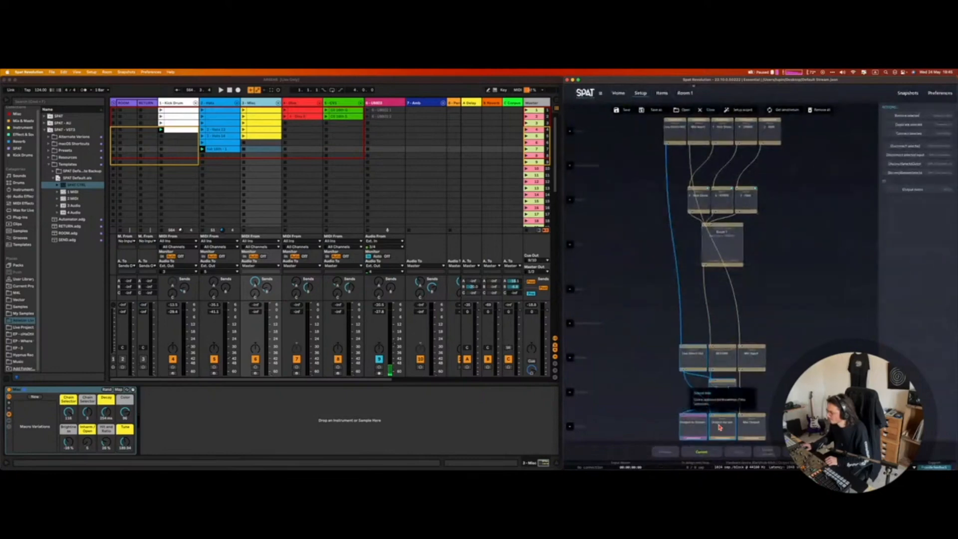
pyautogui.click(776, 401)
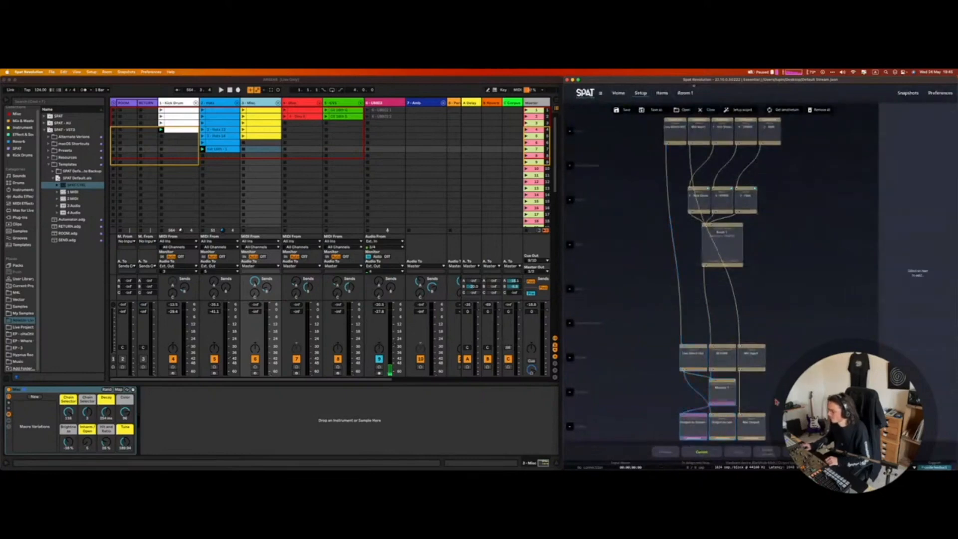
# - Inspect the settings and connections of Monitor 1, the Live Direct Out master and the RETURN master
pyautogui.click(725, 400)
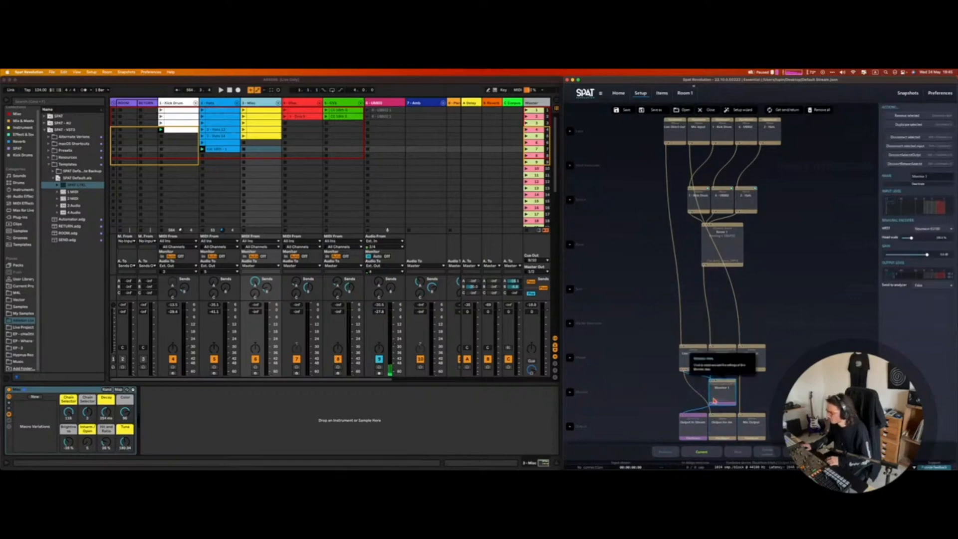
pyautogui.click(668, 394)
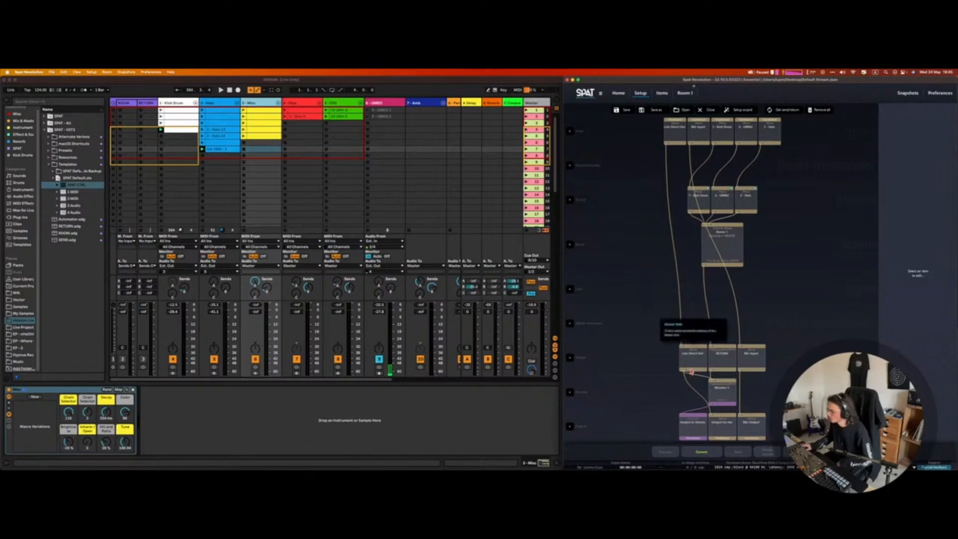
pyautogui.click(692, 363)
pyautogui.moveTo(685, 399); pyautogui.dragTo(685, 398)
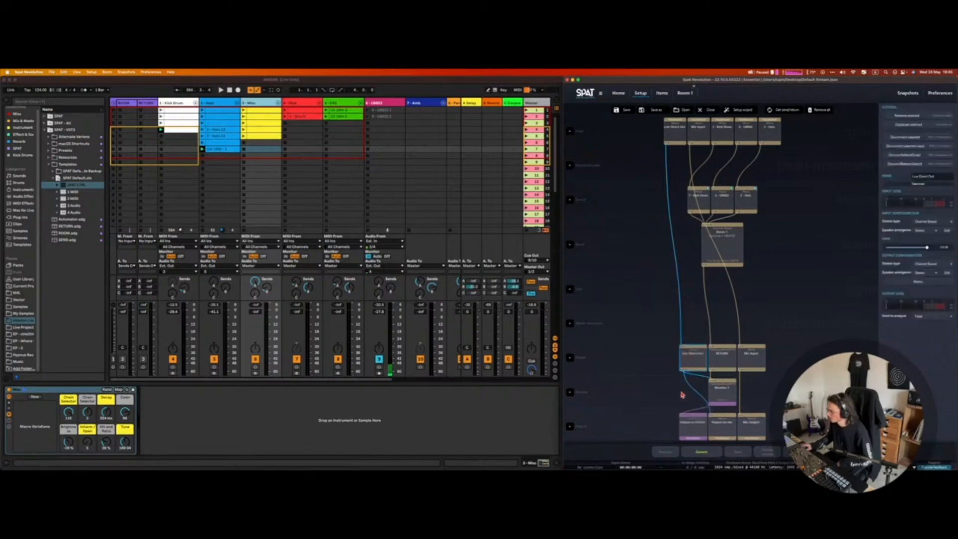
pyautogui.click(731, 391)
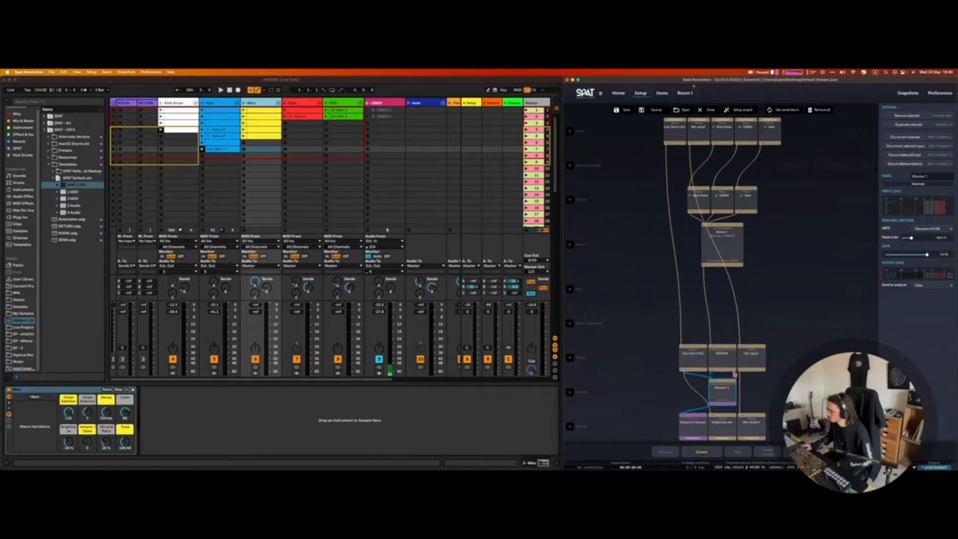
pyautogui.click(731, 363)
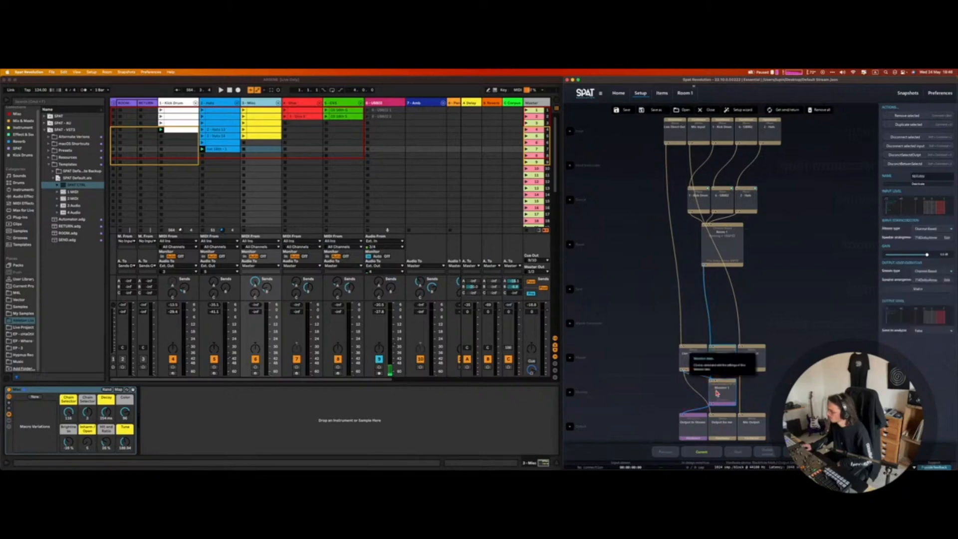
# - View Room 1's output list and channel meters, and check the Mix Output's settings in the setup graph
pyautogui.doubleClick(722, 261)
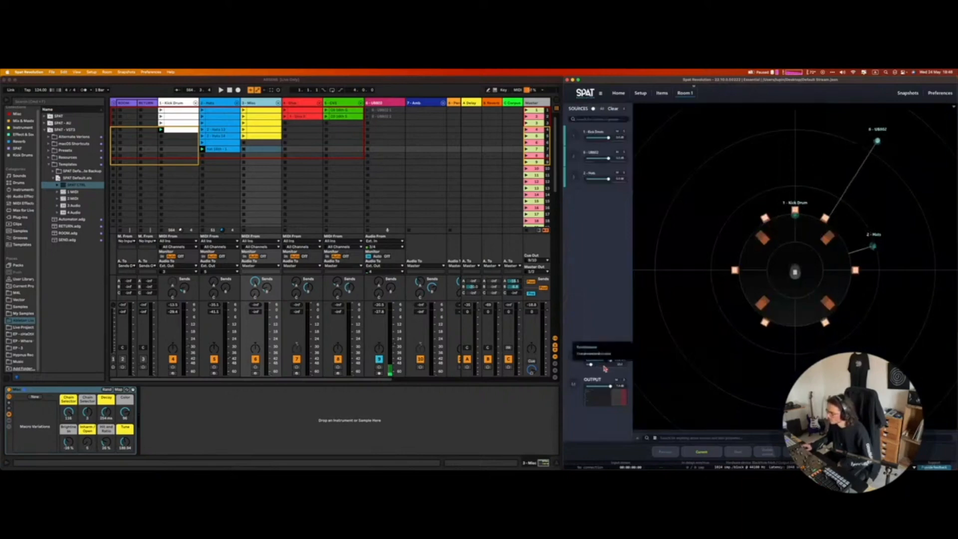
pyautogui.click(573, 384)
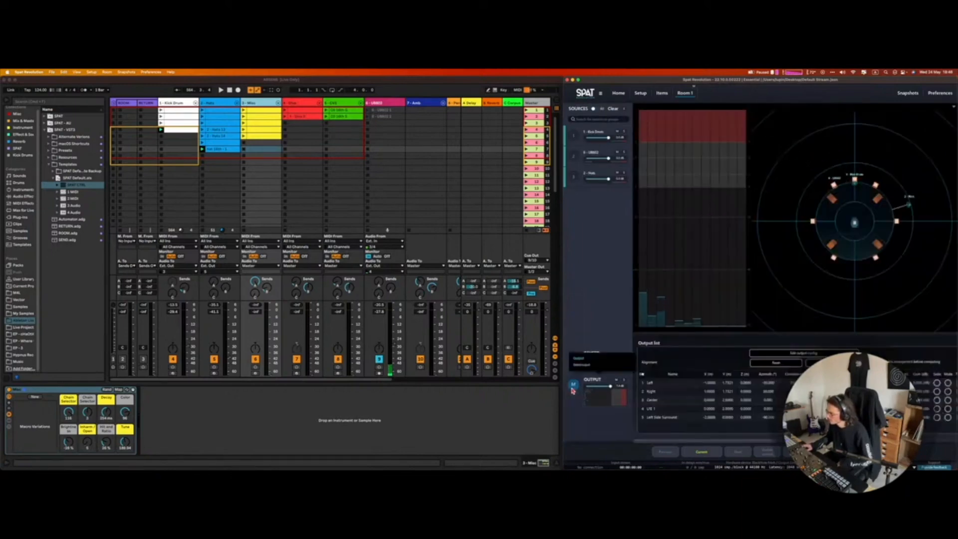
pyautogui.click(642, 98)
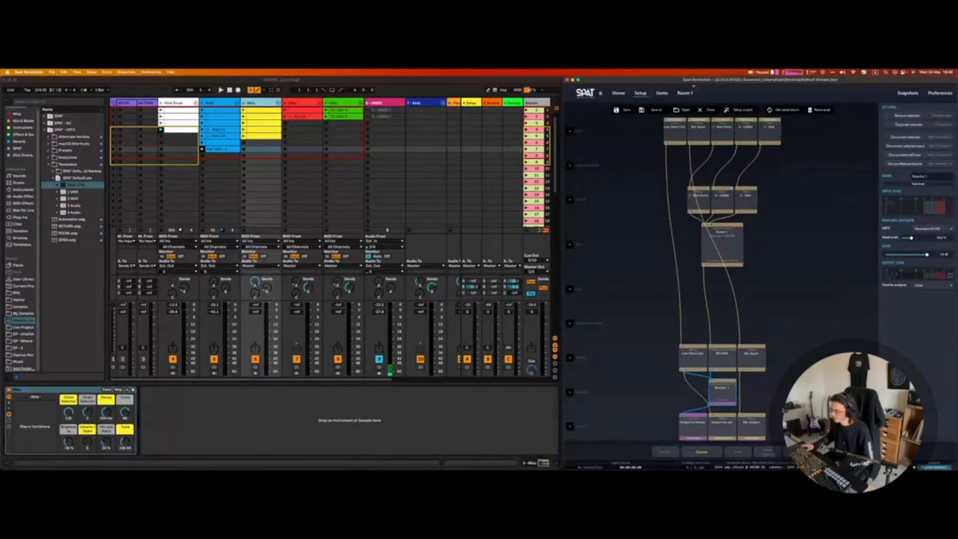
pyautogui.click(766, 423)
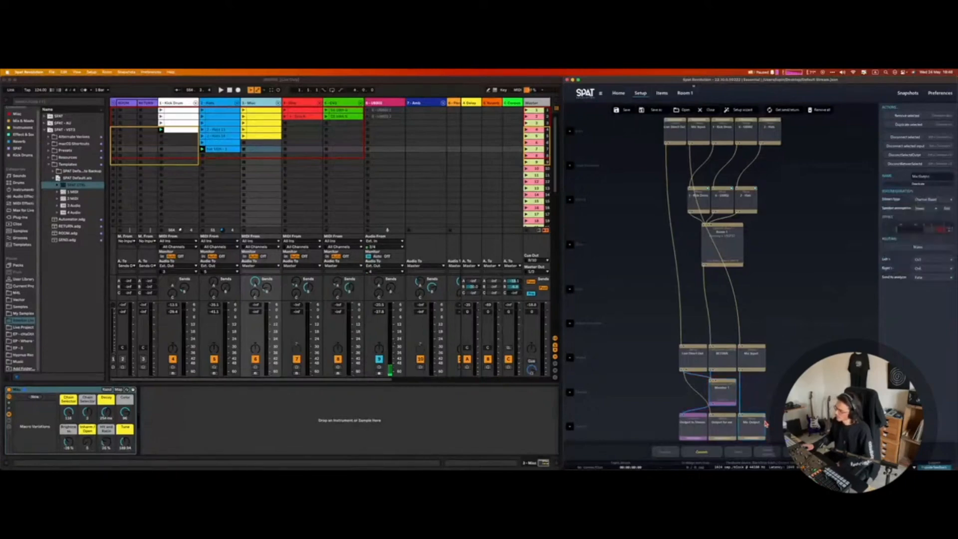
pyautogui.click(737, 403)
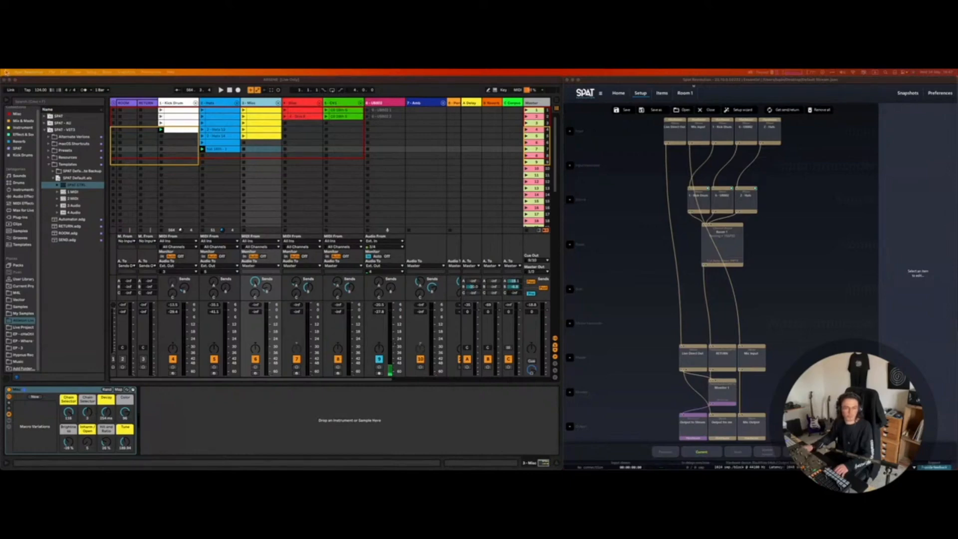
# - Reopen Room 1's view, examine the Kick Drum source's properties through to Options, deselect the source and widen the view
pyautogui.click(663, 286)
pyautogui.click(722, 255)
pyautogui.doubleClick(721, 255)
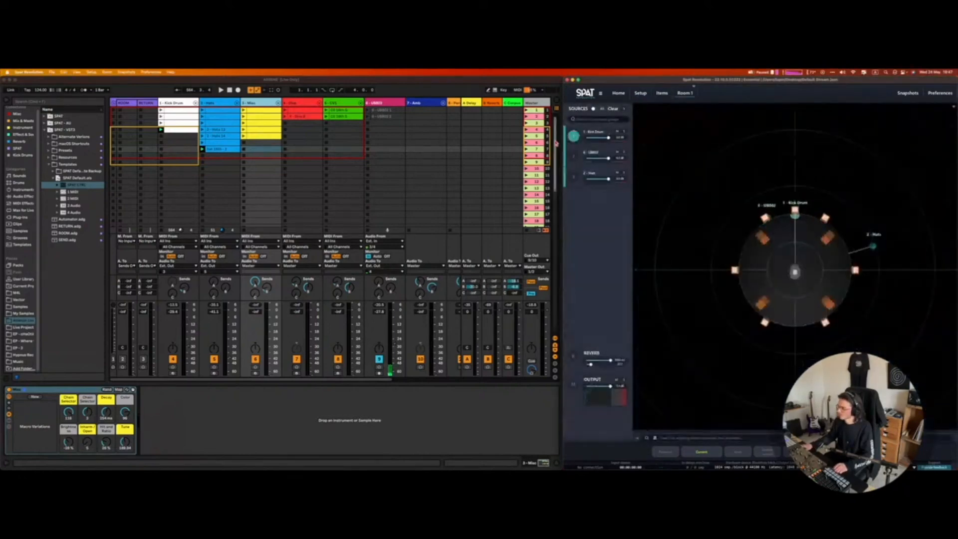
pyautogui.click(693, 239)
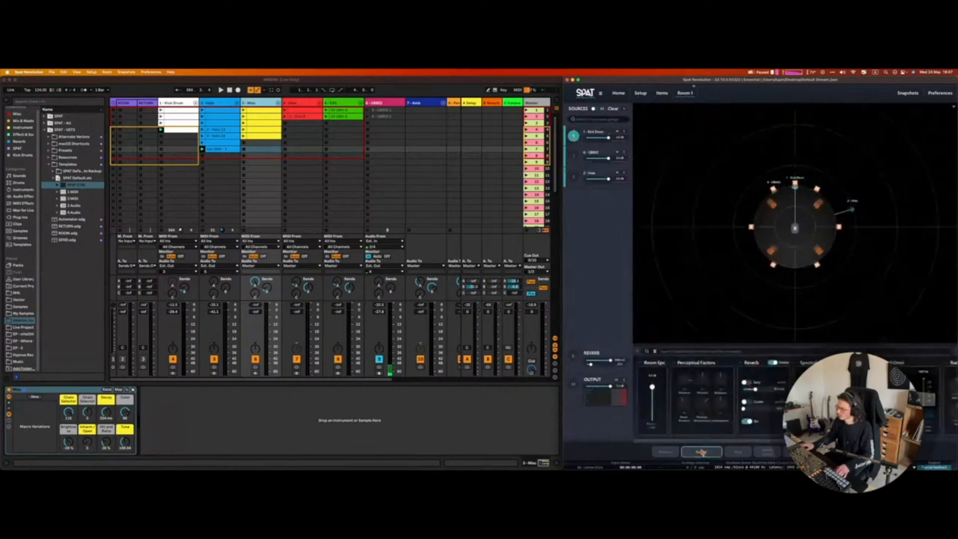
pyautogui.moveTo(704, 443); pyautogui.dragTo(854, 443)
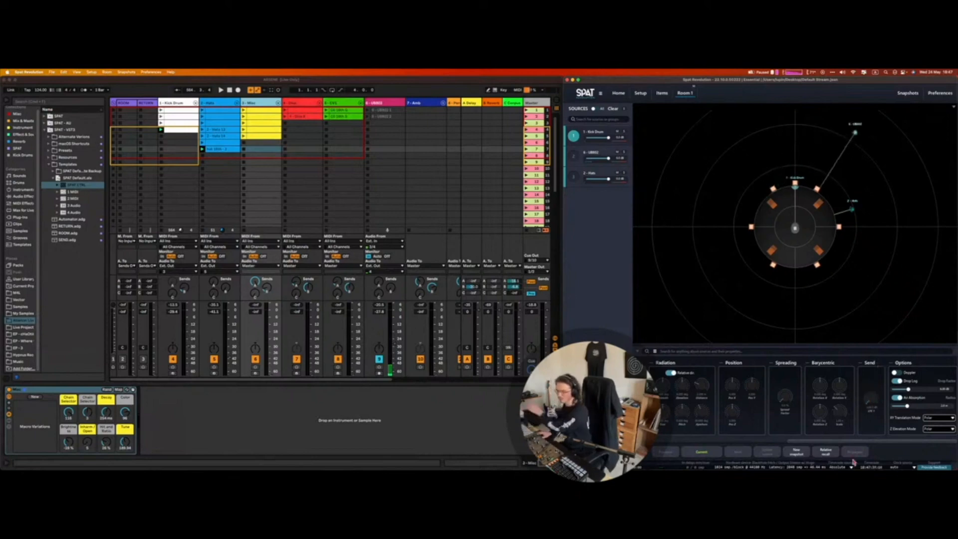
pyautogui.click(258, 410)
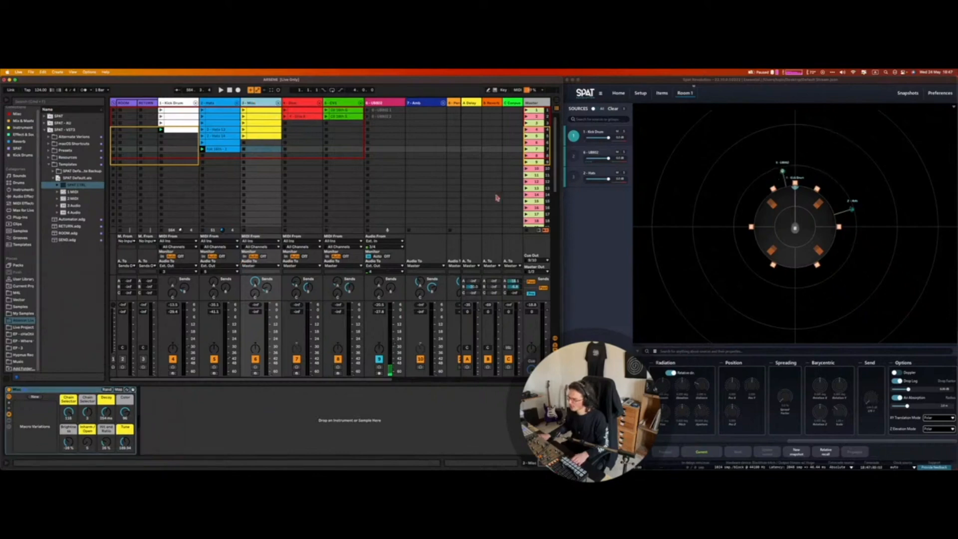
pyautogui.click(704, 229)
pyautogui.scroll(-3, 703, 230)
pyautogui.scroll(-1, 250, 215)
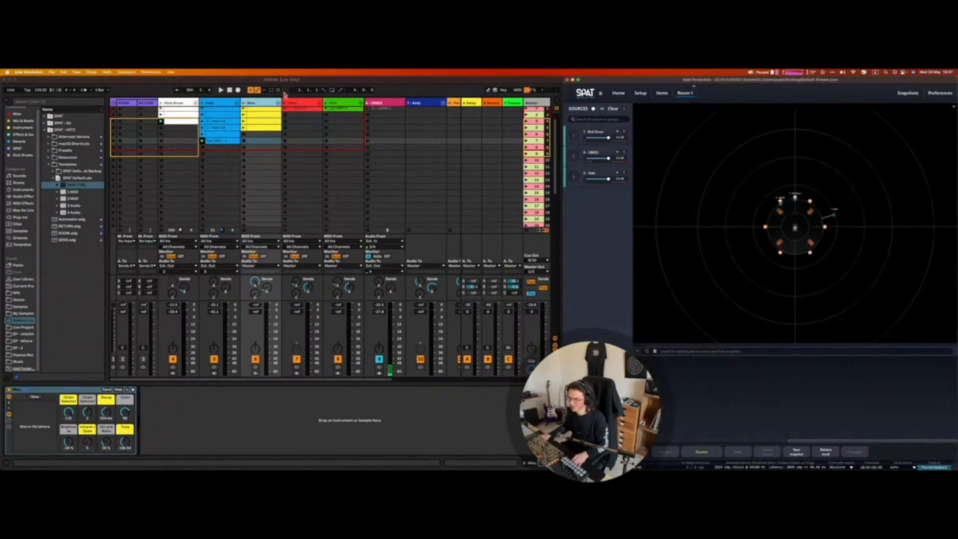
# - Switch to Ableton Live, show the green track's instrument rack, and launch that track's first clip
pyautogui.click(311, 105)
pyautogui.click(344, 203)
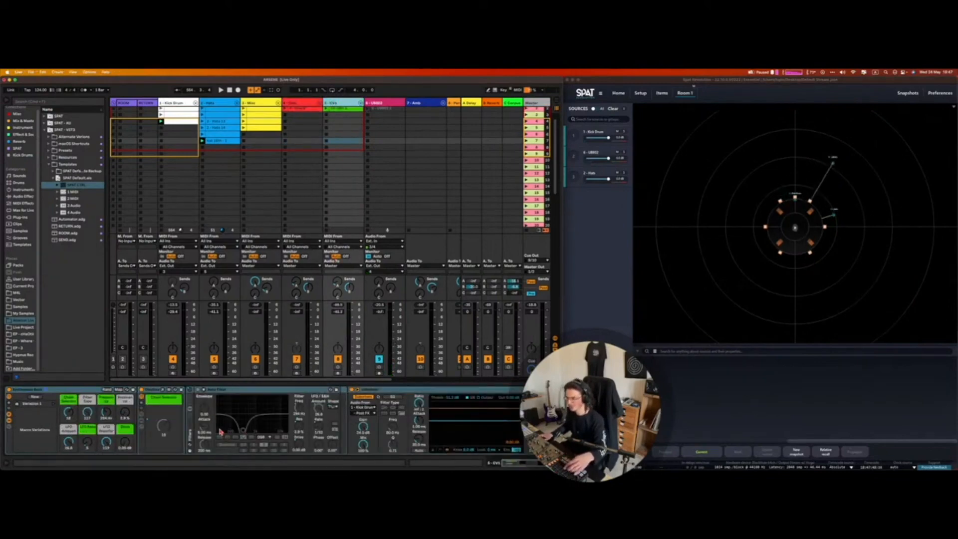
pyautogui.click(219, 430)
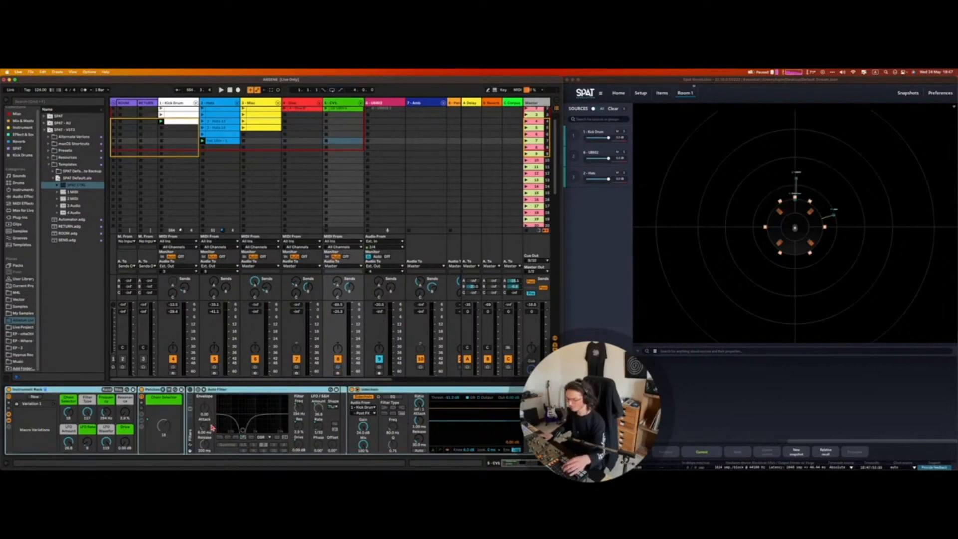
pyautogui.scroll(1, 343, 155)
pyautogui.click(344, 155)
pyautogui.click(326, 112)
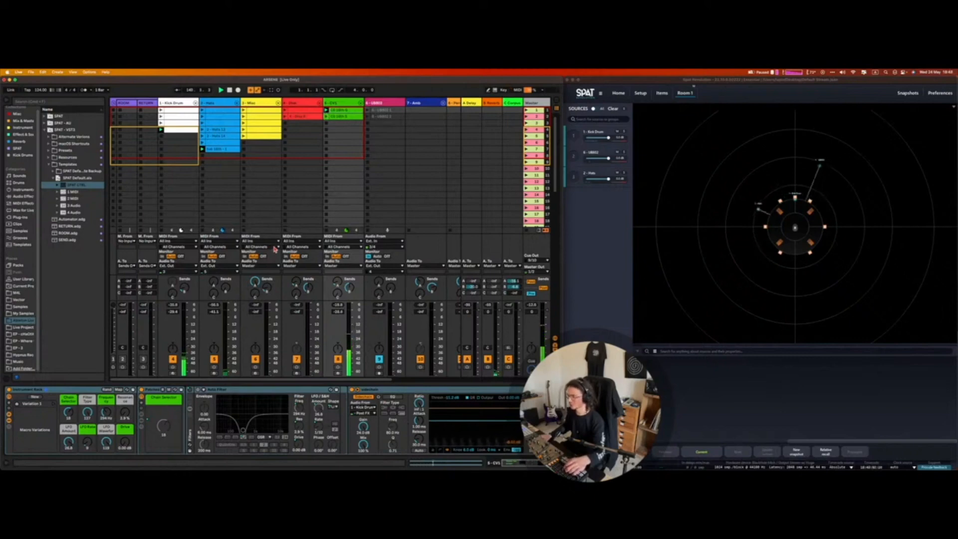
# - Route the green track's audio to a single Ext. Out channel, and show Spat Revolution's setup graph
pyautogui.click(632, 225)
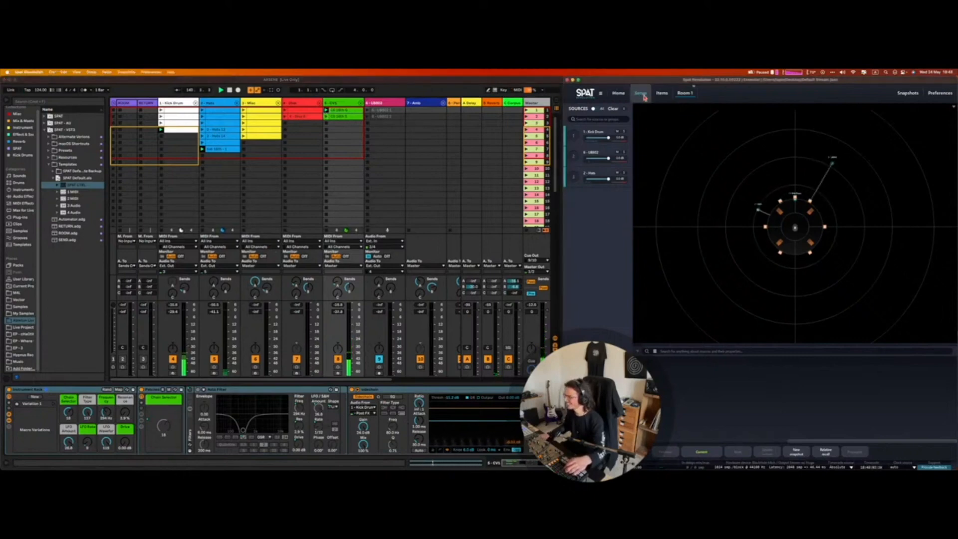
pyautogui.click(343, 266)
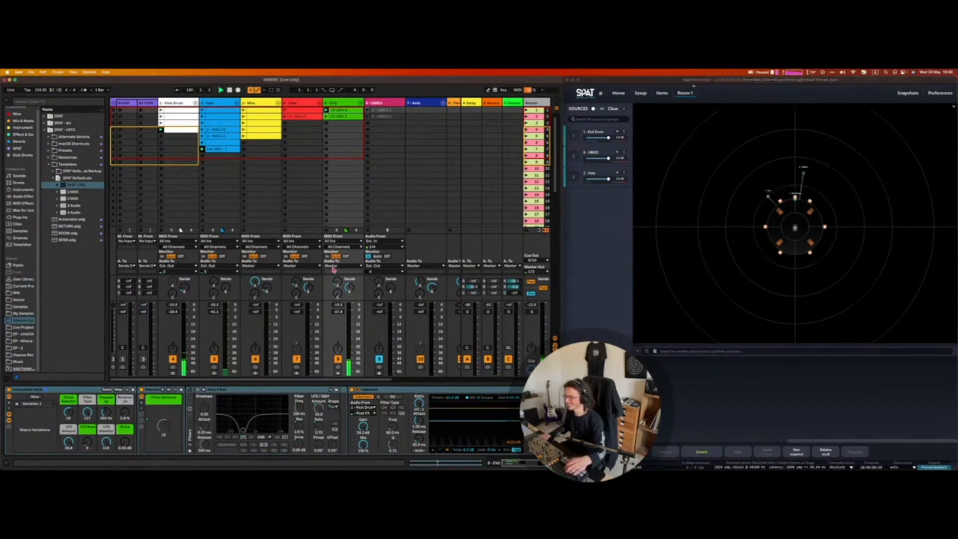
pyautogui.click(342, 265)
pyautogui.click(339, 271)
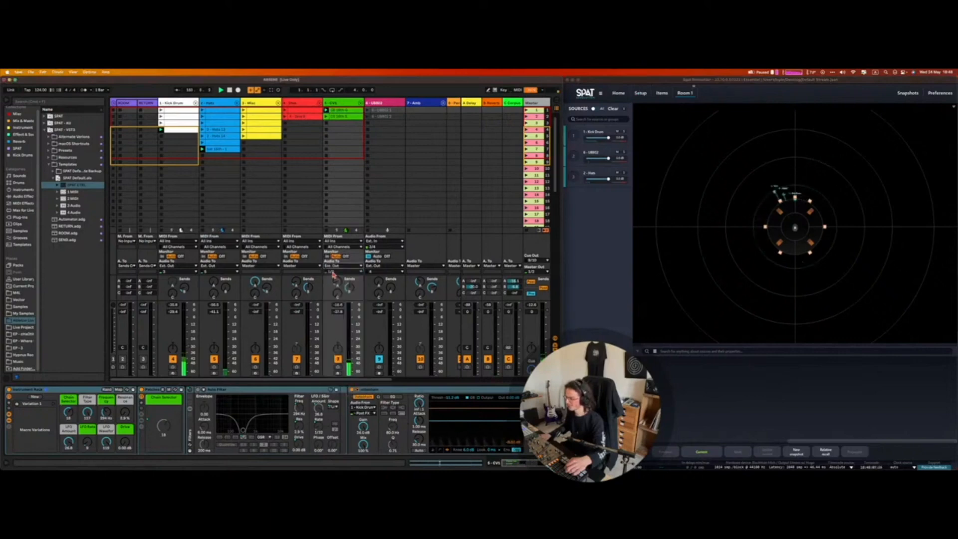
pyautogui.click(342, 271)
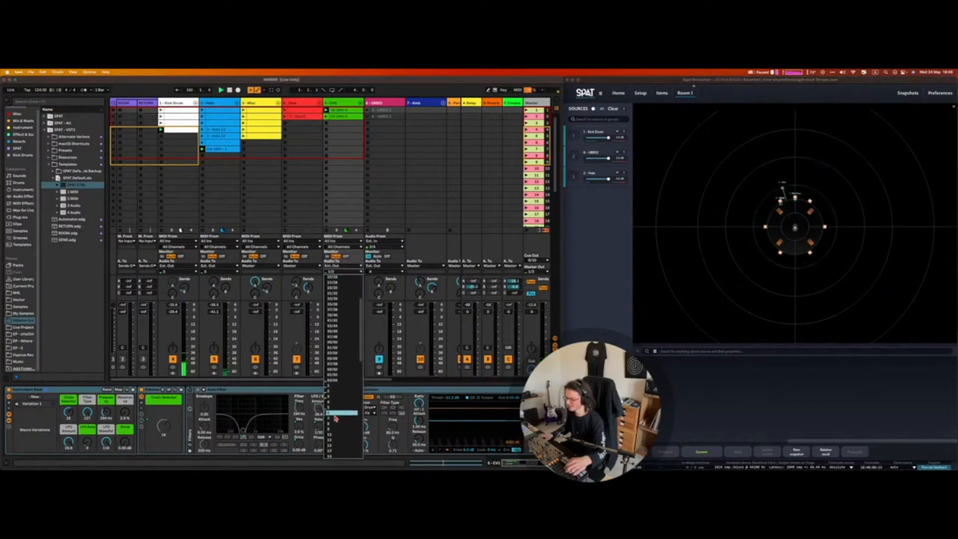
pyautogui.click(336, 419)
pyautogui.click(640, 93)
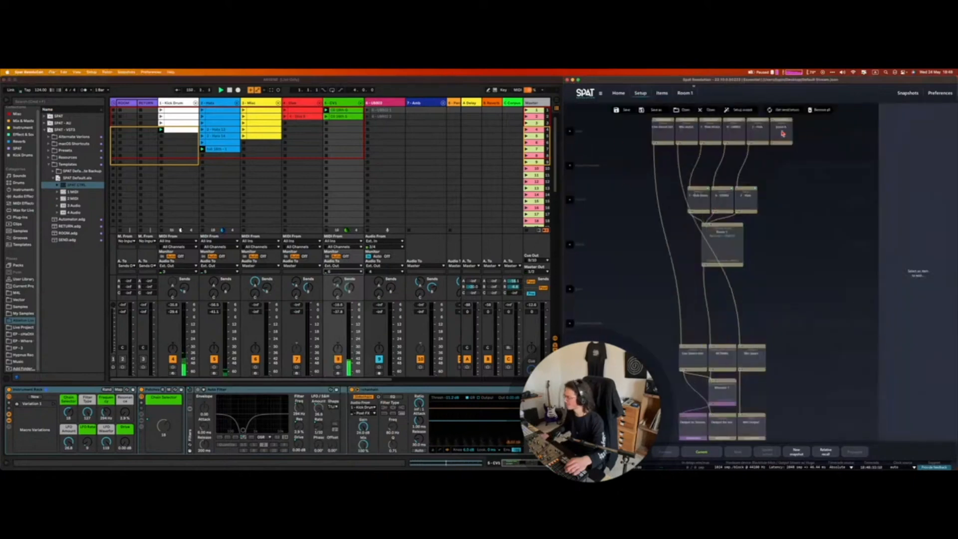
# - Assign a hardware channel to the unconnected fourth source's input, connect it to Room 1, and select its source in the room view
pyautogui.click(783, 134)
pyautogui.click(920, 220)
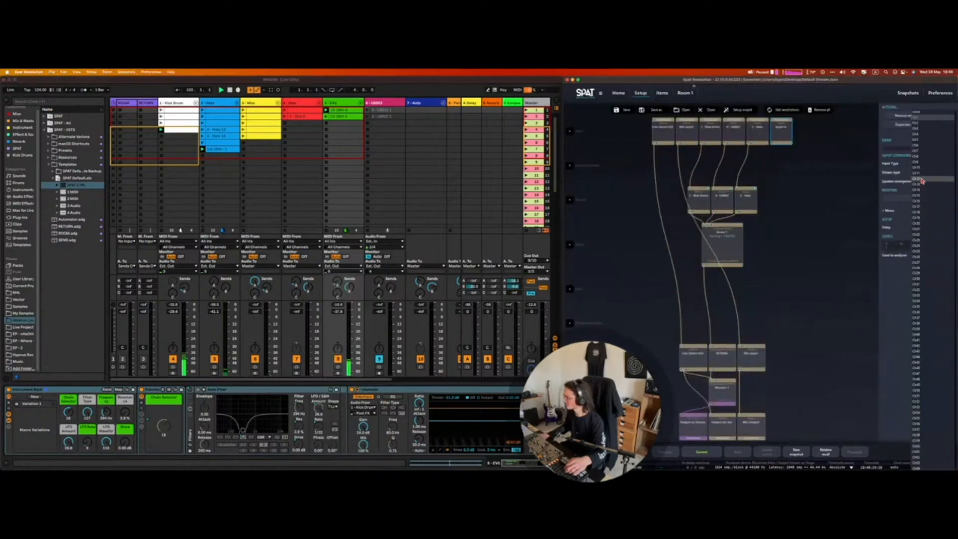
pyautogui.click(921, 148)
pyautogui.click(806, 154)
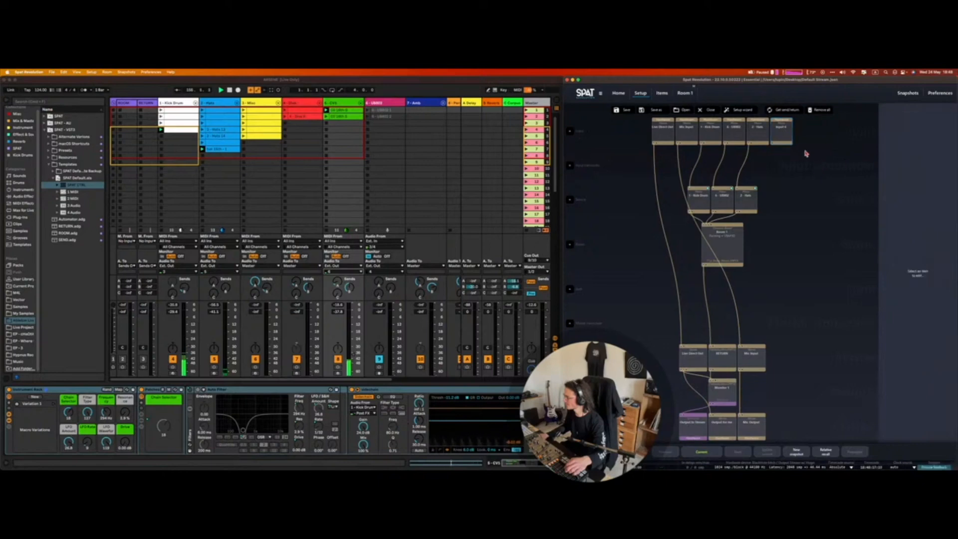
pyautogui.moveTo(785, 138); pyautogui.dragTo(724, 252)
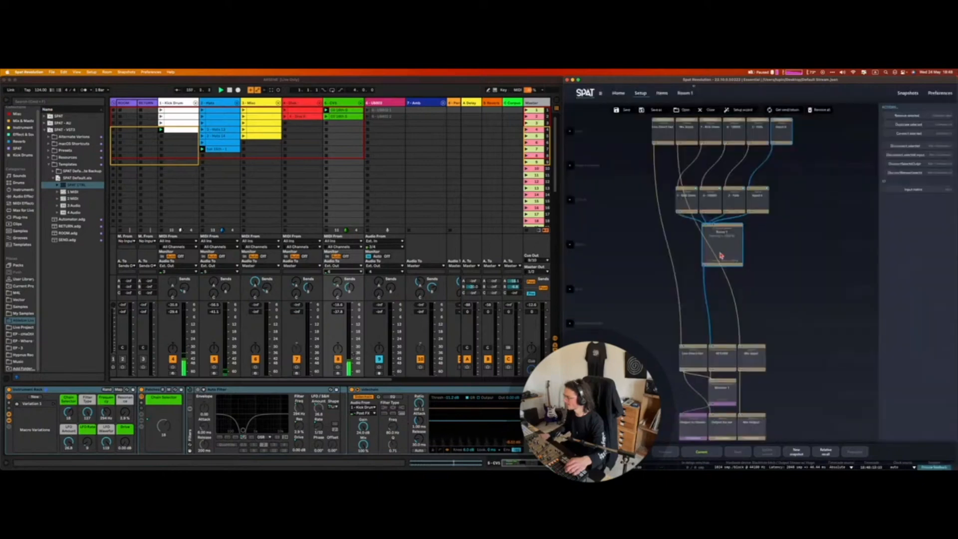
pyautogui.doubleClick(721, 255)
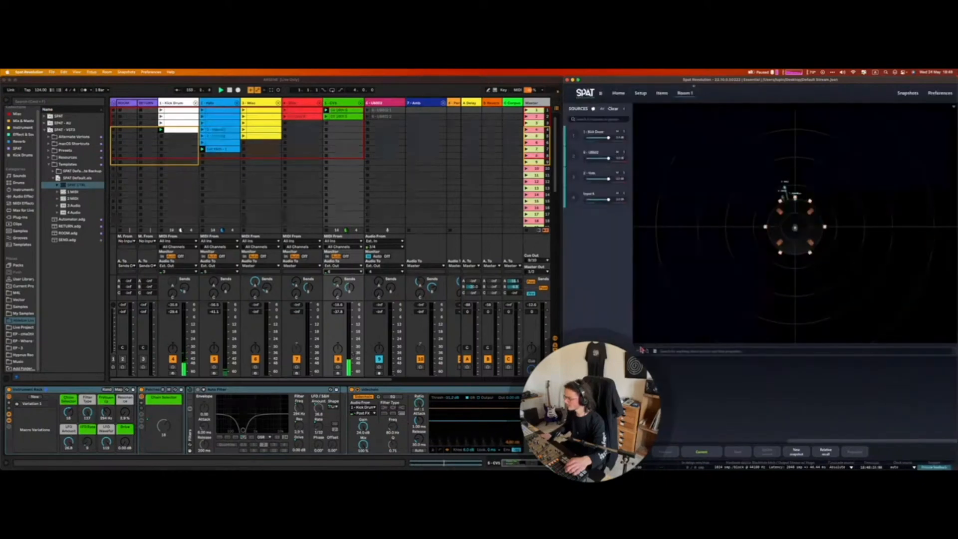
pyautogui.click(574, 198)
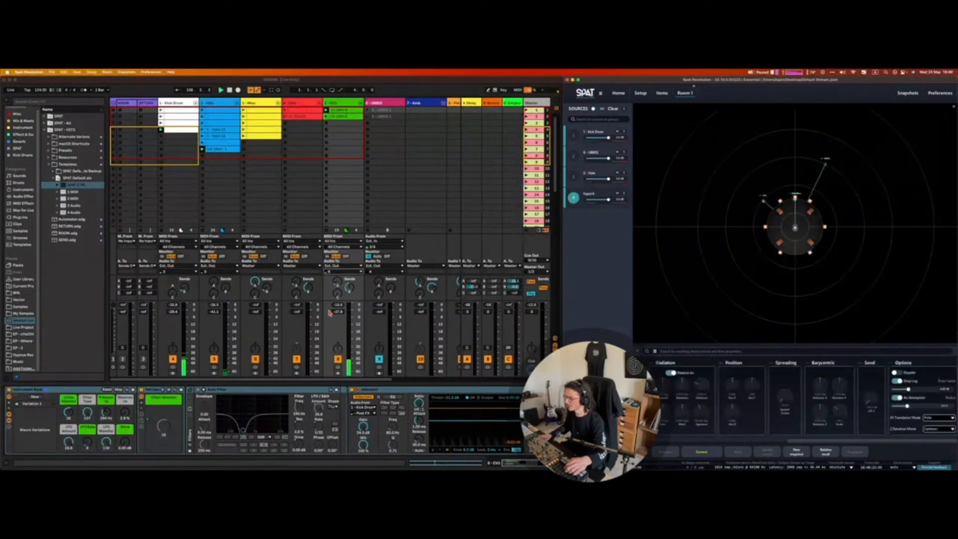
# - Switch to Ableton Live, select the green track, collapse the Templates folder and expand the alternate versions folder under SPAT - VST3
pyautogui.click(343, 103)
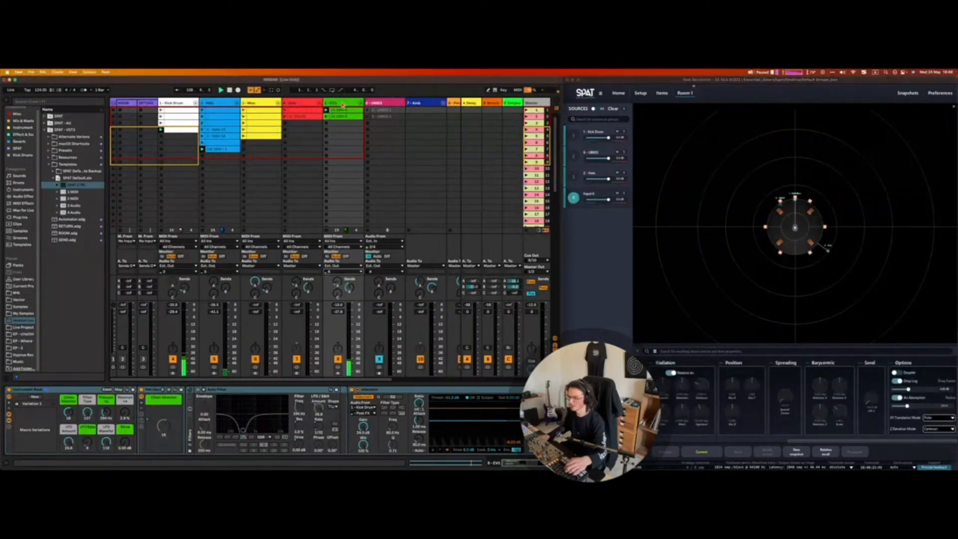
pyautogui.click(73, 178)
pyautogui.press('Left')
pyautogui.press('Left')
pyautogui.press('Left')
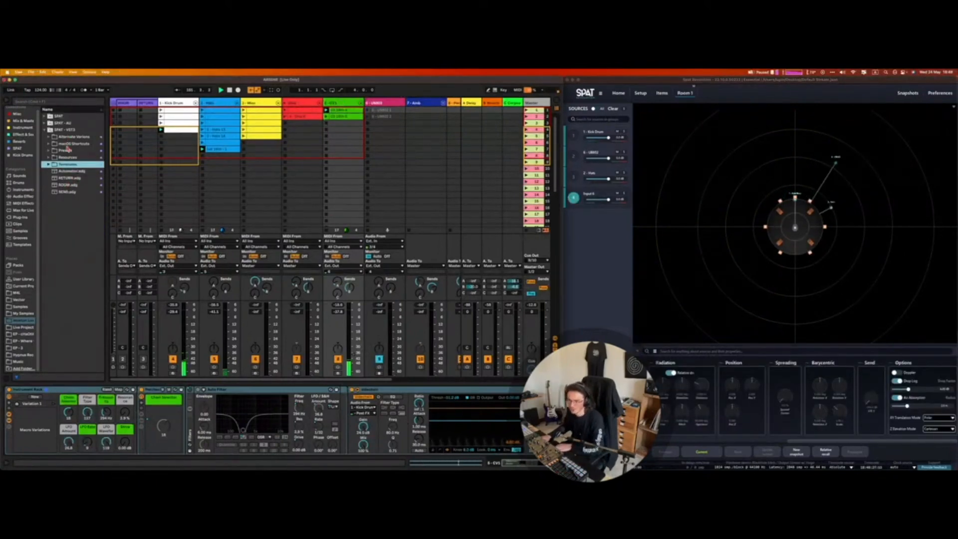
pyautogui.doubleClick(73, 138)
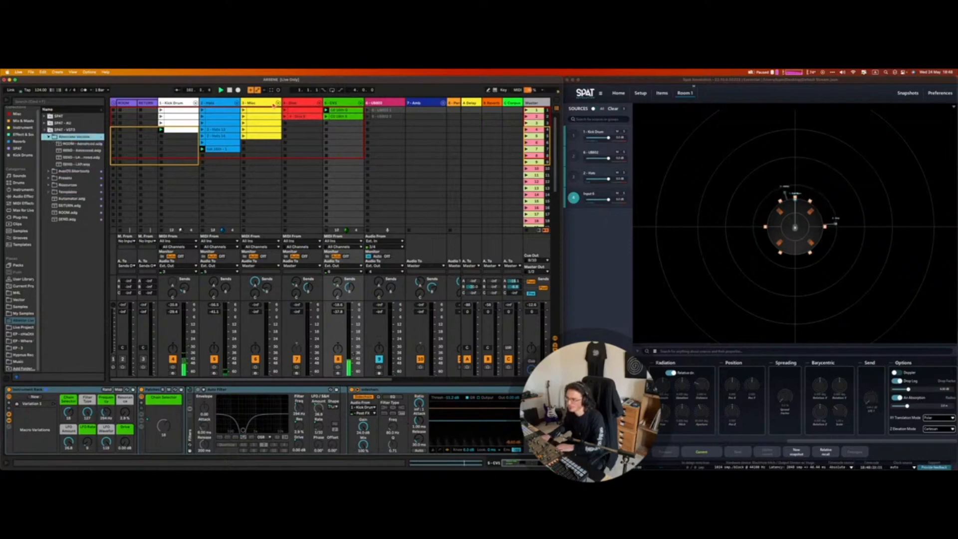
# - Examine the SPAT devices on the UB802 track and compare them with the green track's device chain
pyautogui.click(385, 103)
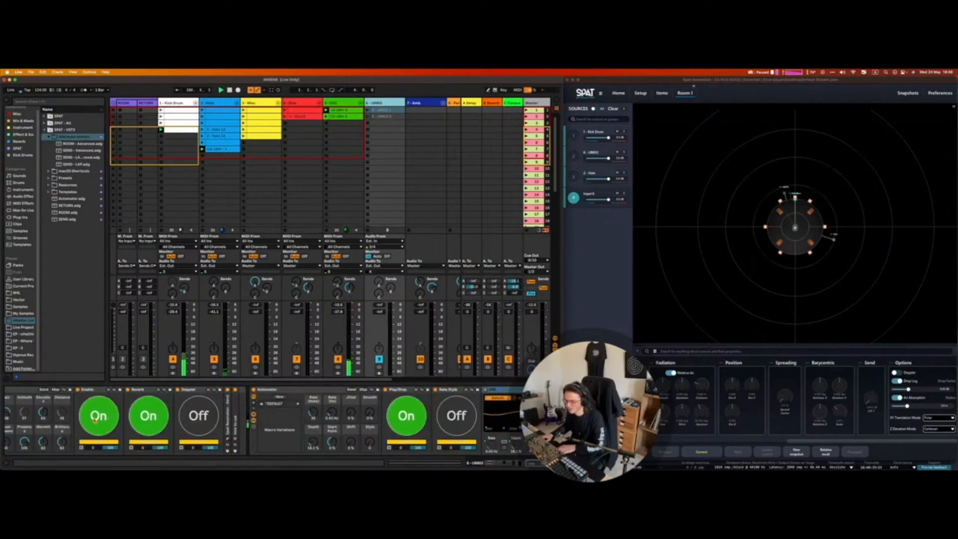
pyautogui.hscroll(-3, 85, 421)
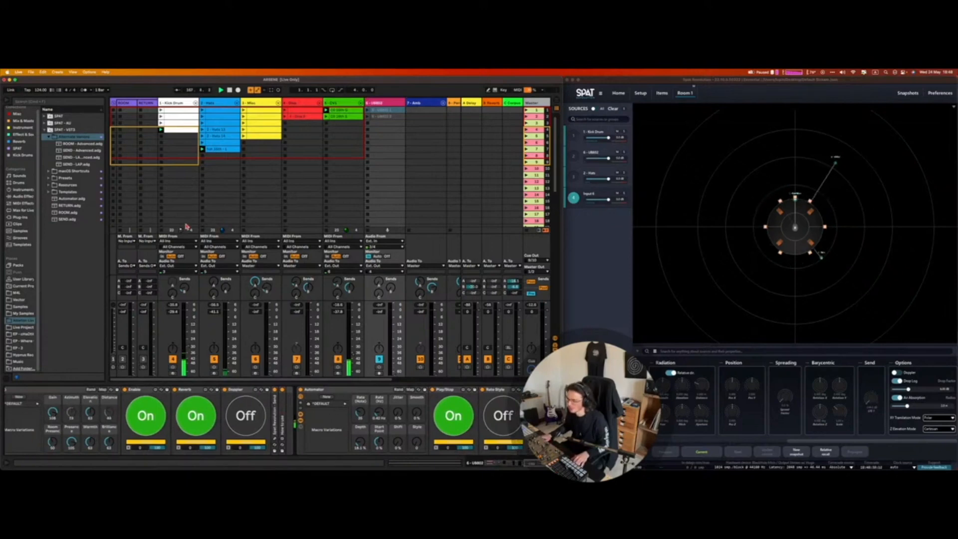
pyautogui.click(343, 104)
pyautogui.click(389, 105)
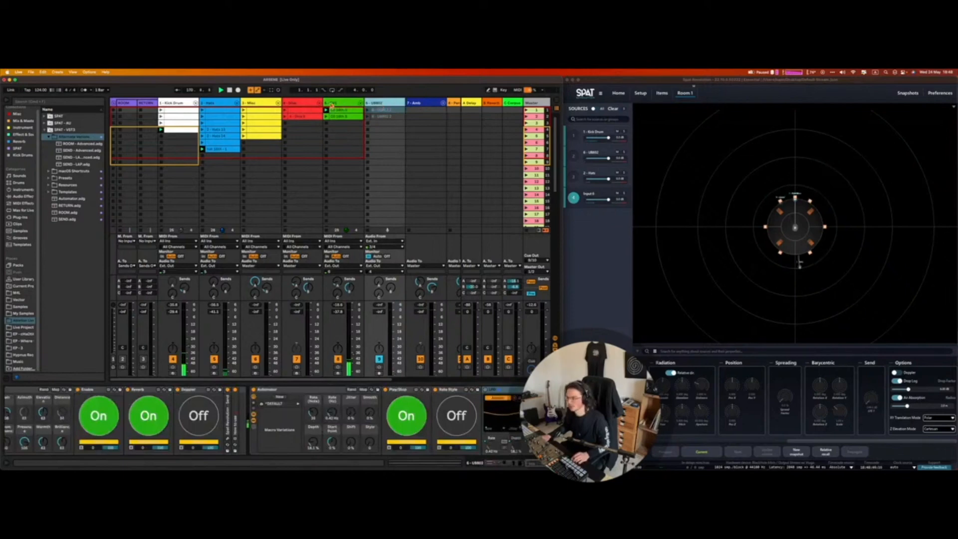
pyautogui.click(336, 104)
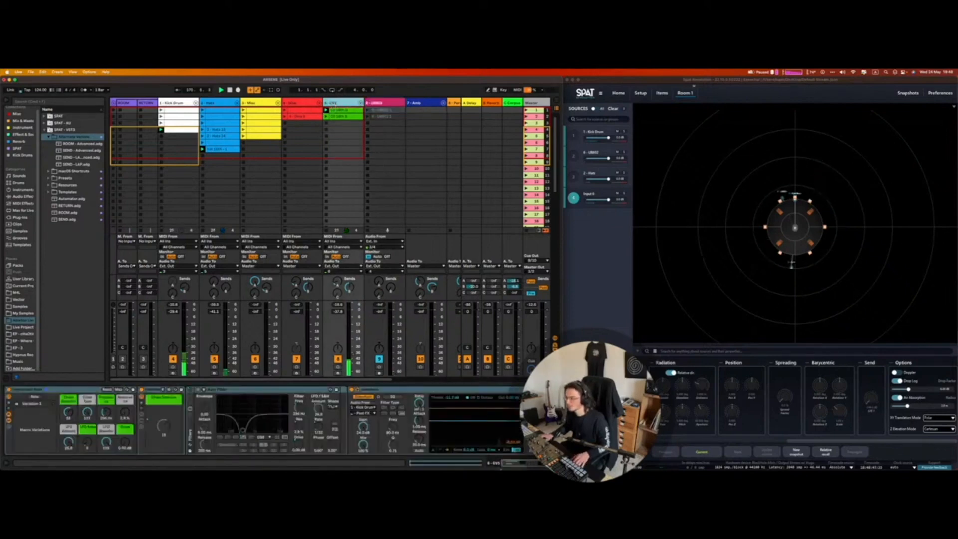
pyautogui.click(60, 390)
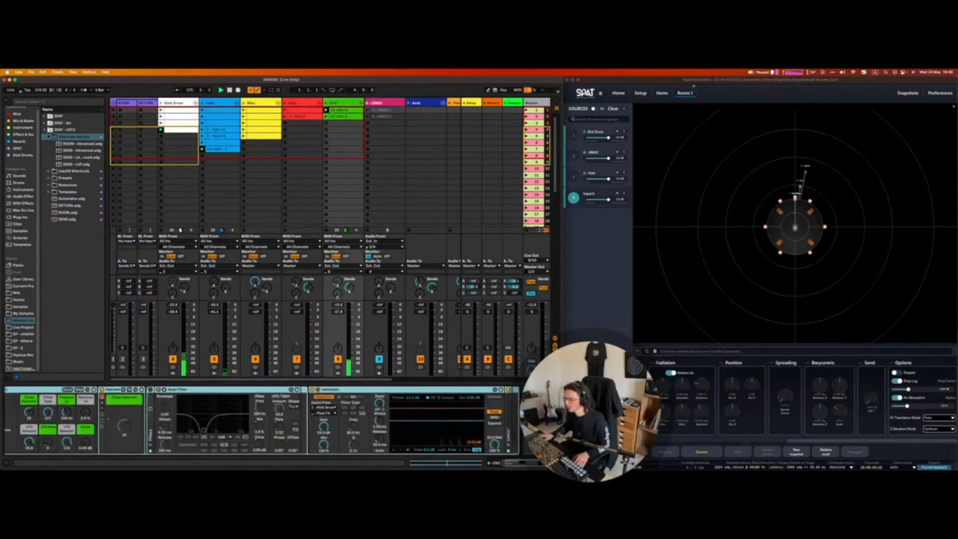
# - Widen the browser to read the alternate device names and add SEND - Advanced.adg to the green track
pyautogui.click(82, 144)
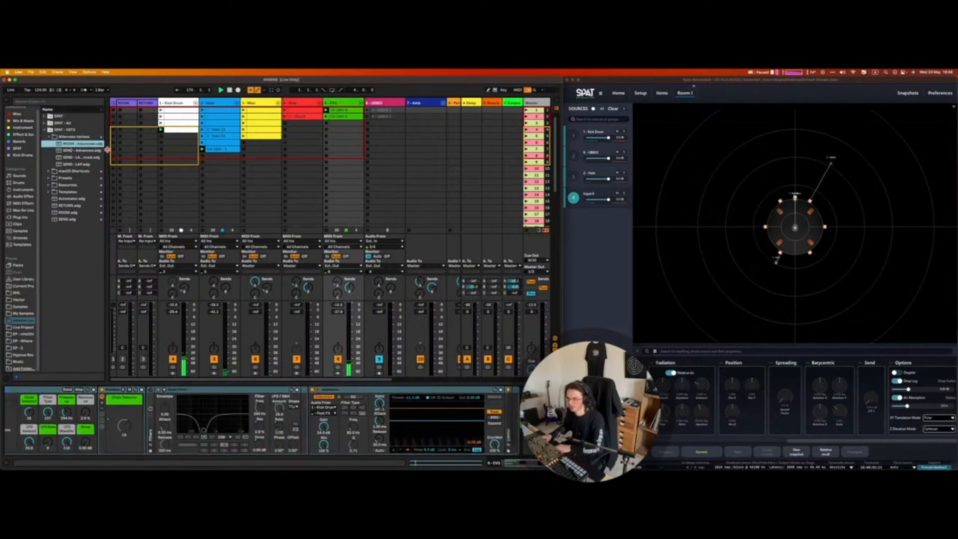
pyautogui.moveTo(109, 152); pyautogui.dragTo(161, 152)
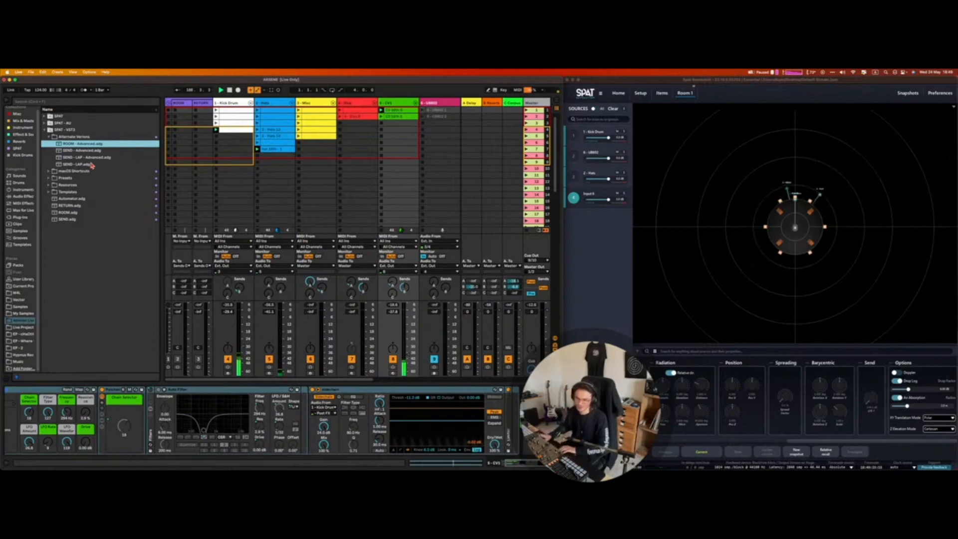
pyautogui.click(92, 164)
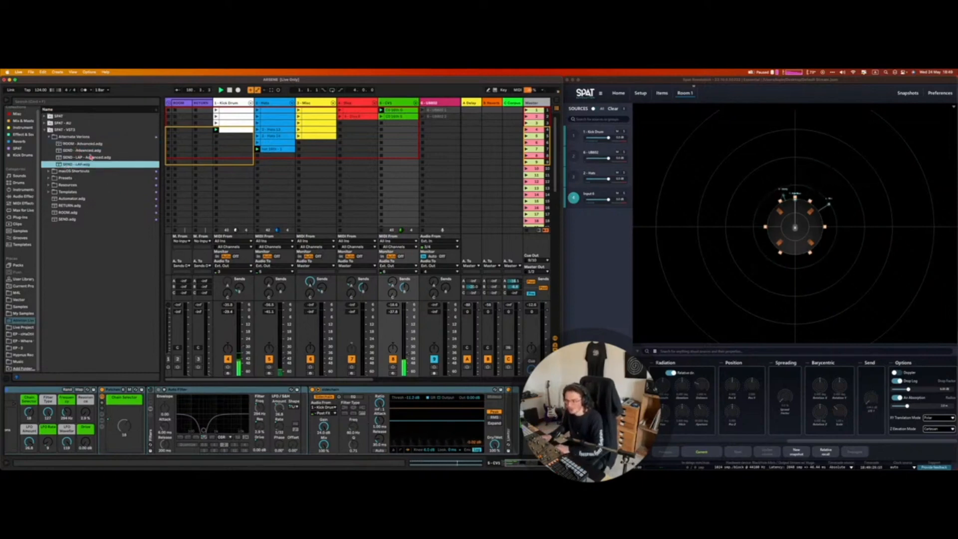
pyautogui.click(76, 151)
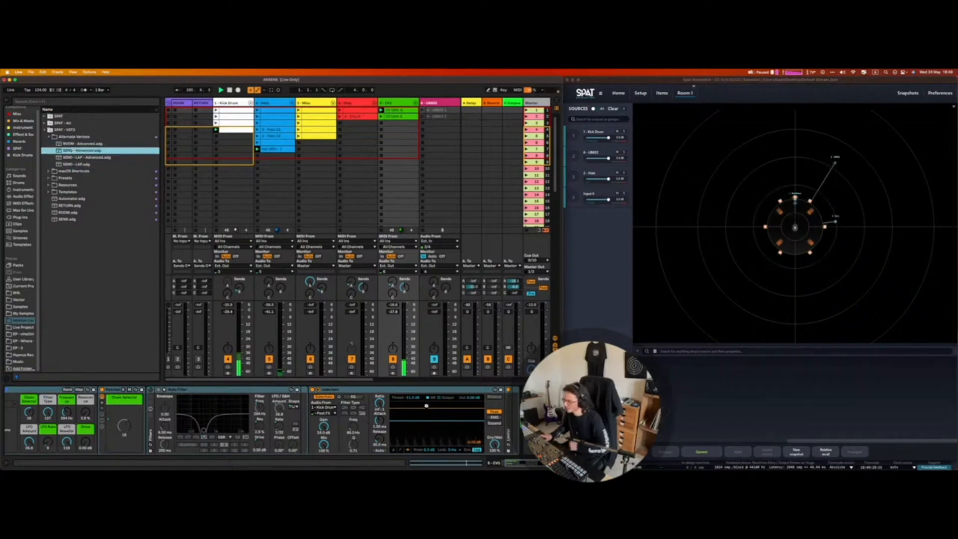
pyautogui.doubleClick(71, 150)
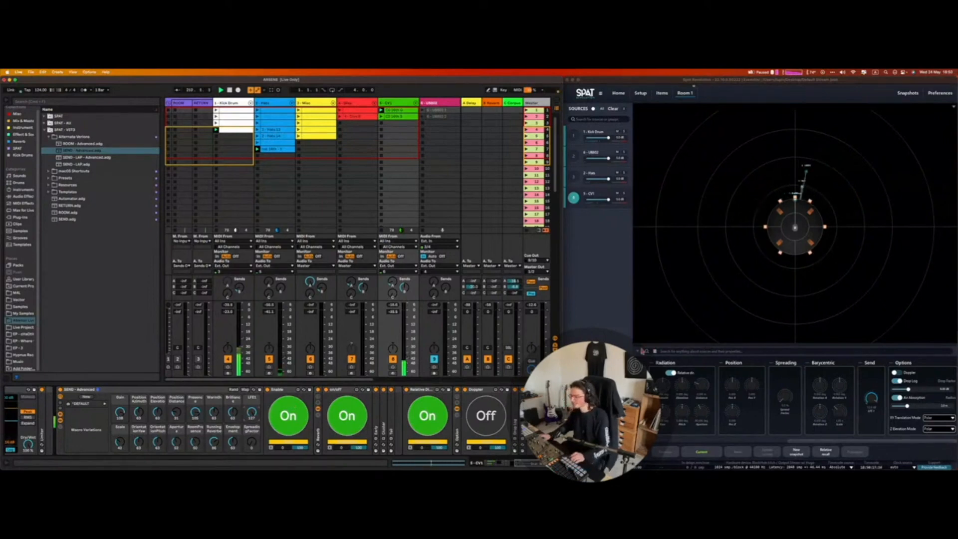
# - Switch to Spat Revolution, deselect the CV1 source, collapse the source properties and tilt Room 1 into an enlarged 3D view
pyautogui.click(600, 288)
pyautogui.doubleClick(577, 200)
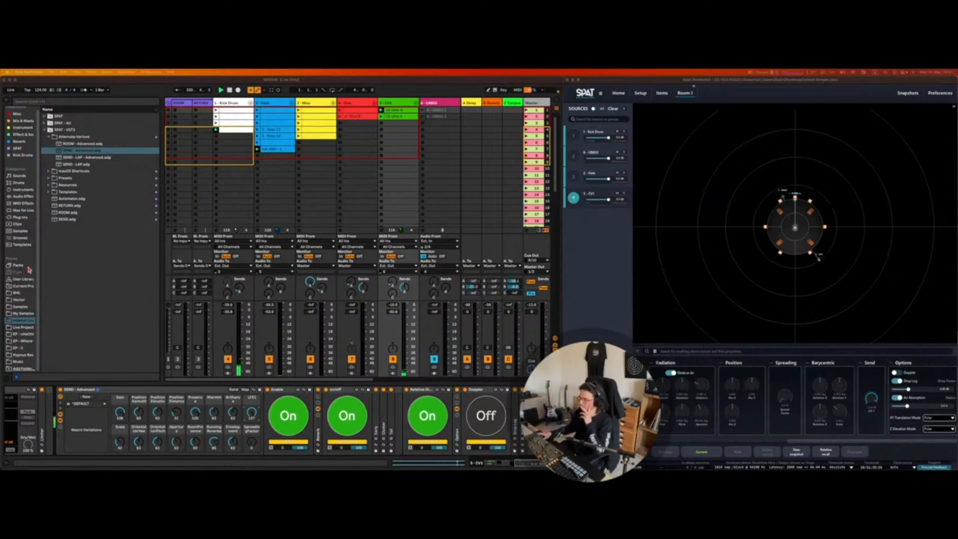
pyautogui.click(679, 195)
pyautogui.moveTo(684, 195); pyautogui.dragTo(714, 158)
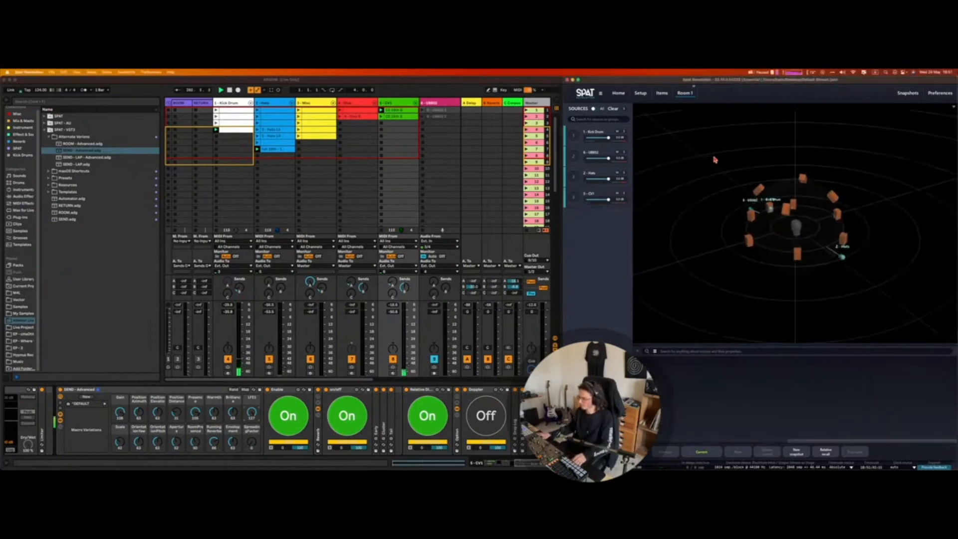
pyautogui.click(637, 351)
pyautogui.moveTo(693, 313); pyautogui.dragTo(680, 320)
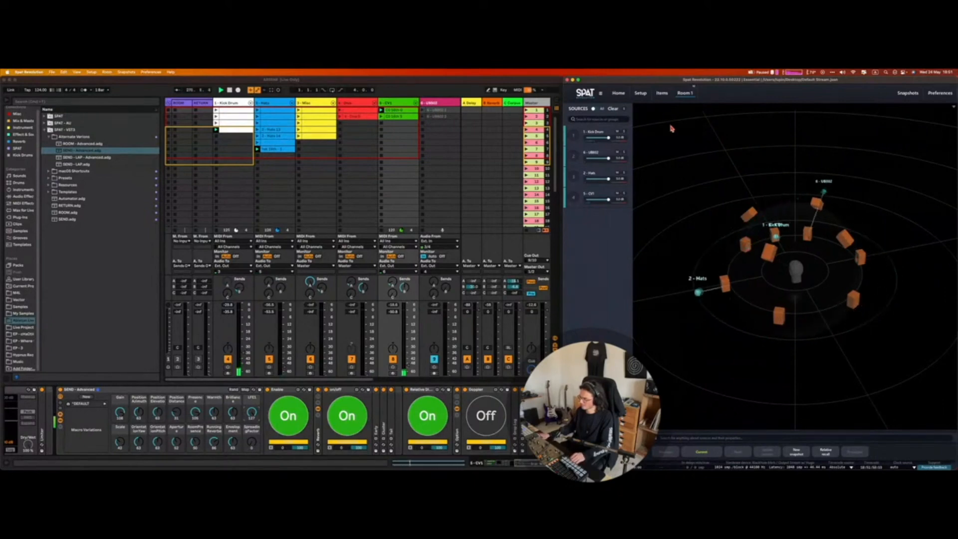
# - Show Room 1's display options, set the Nebula alpha to 100 %, adjust the Nebula quality and return to the top view
pyautogui.click(954, 108)
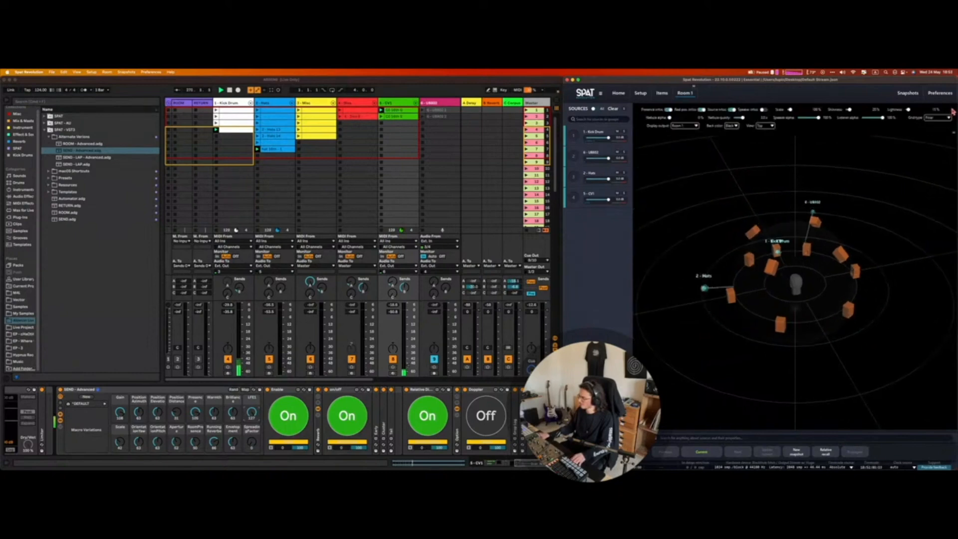
pyautogui.moveTo(673, 119); pyautogui.dragTo(709, 118)
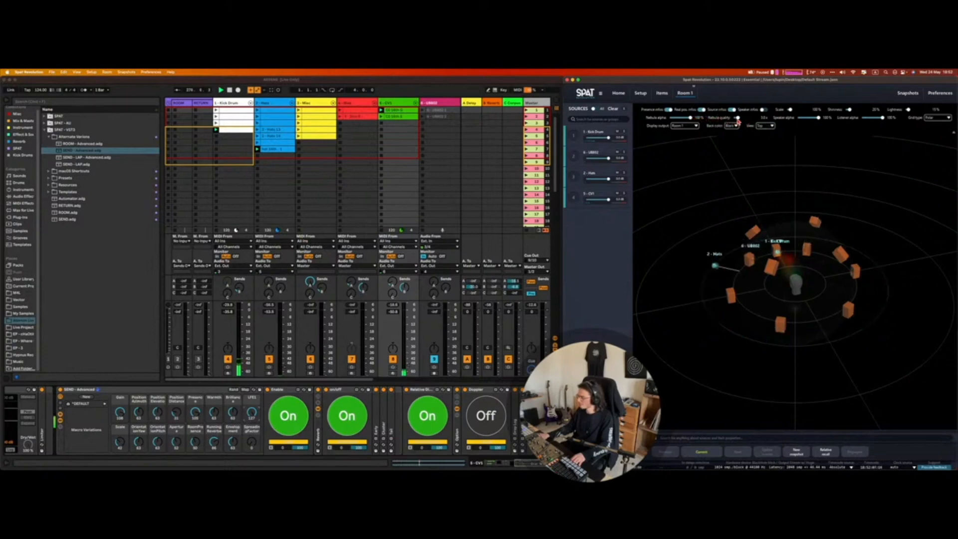
pyautogui.moveTo(736, 119); pyautogui.dragTo(752, 119)
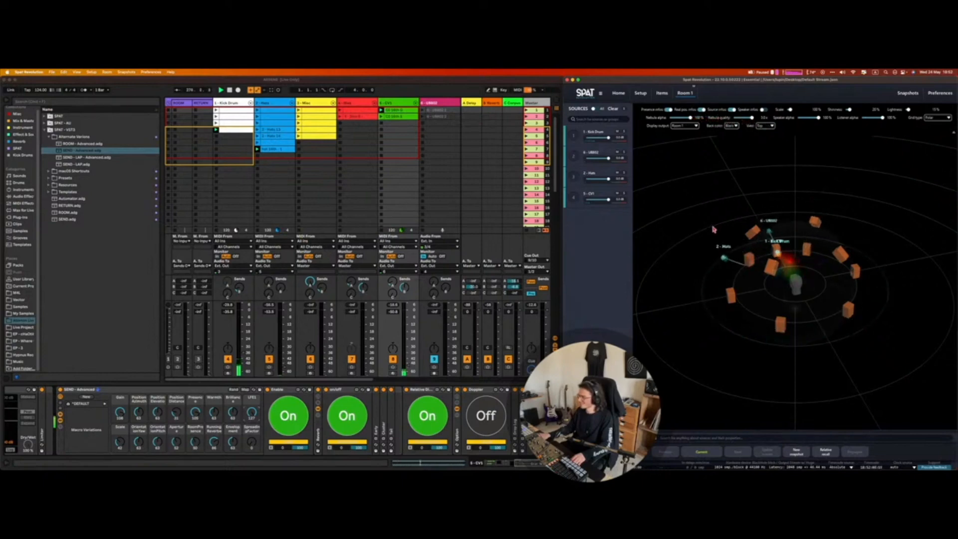
pyautogui.doubleClick(692, 225)
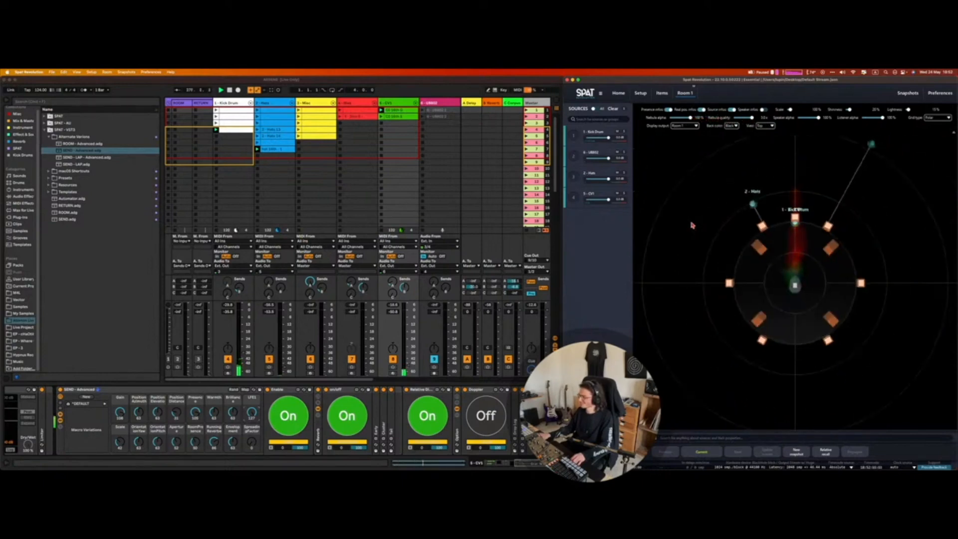
pyautogui.scroll(-3, 692, 226)
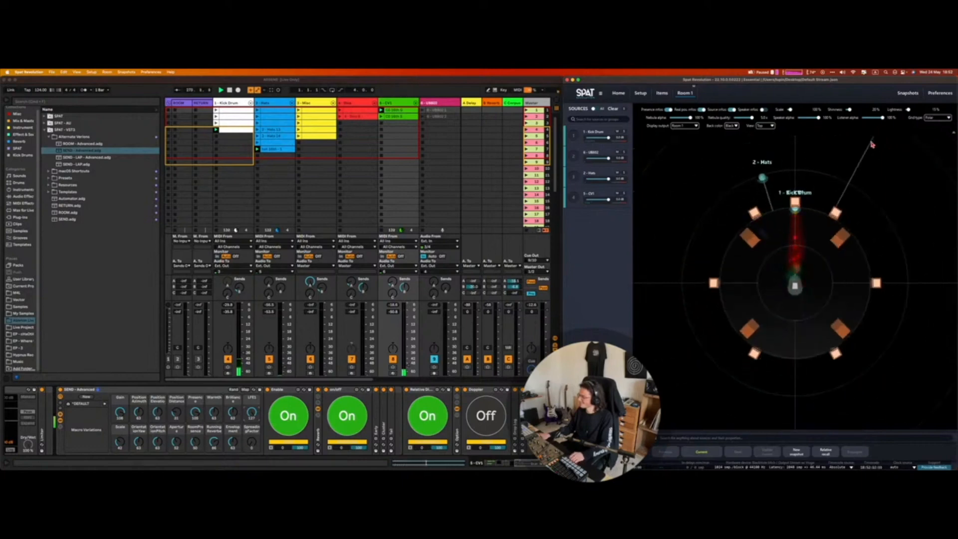
pyautogui.moveTo(850, 110)
pyautogui.mouseDown()
pyautogui.moveTo(864, 111)
pyautogui.moveTo(815, 114)
pyautogui.moveTo(853, 112)
pyautogui.mouseUp()
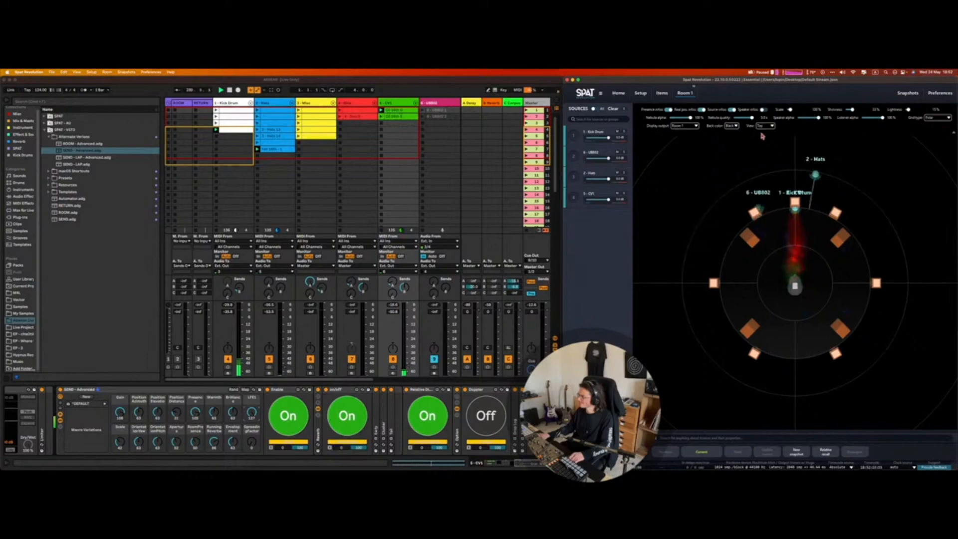
pyautogui.moveTo(752, 119); pyautogui.dragTo(743, 120)
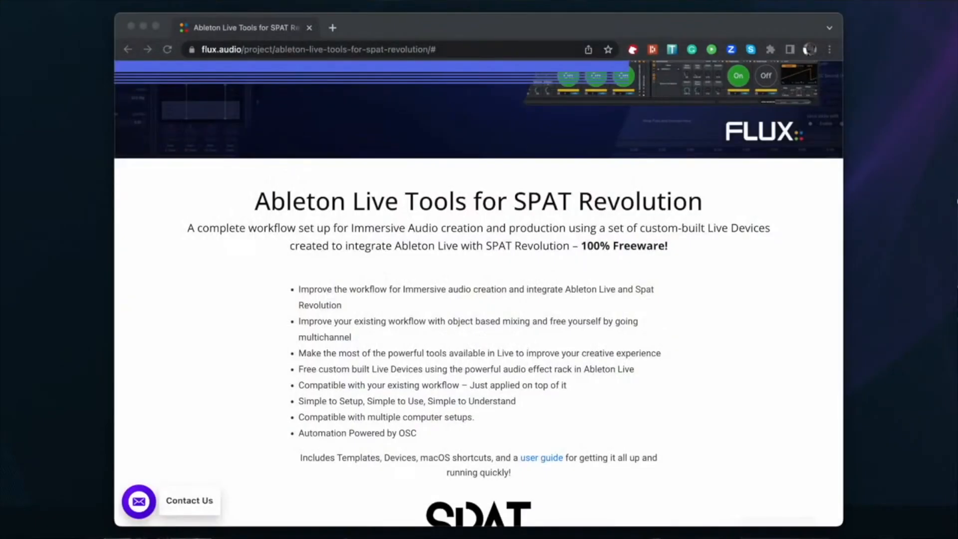
# - Switch to the browser and look through the Ableton Live Tools for SPAT Revolution page, from its introduction to the download section
pyautogui.scroll(10, 298, 287)
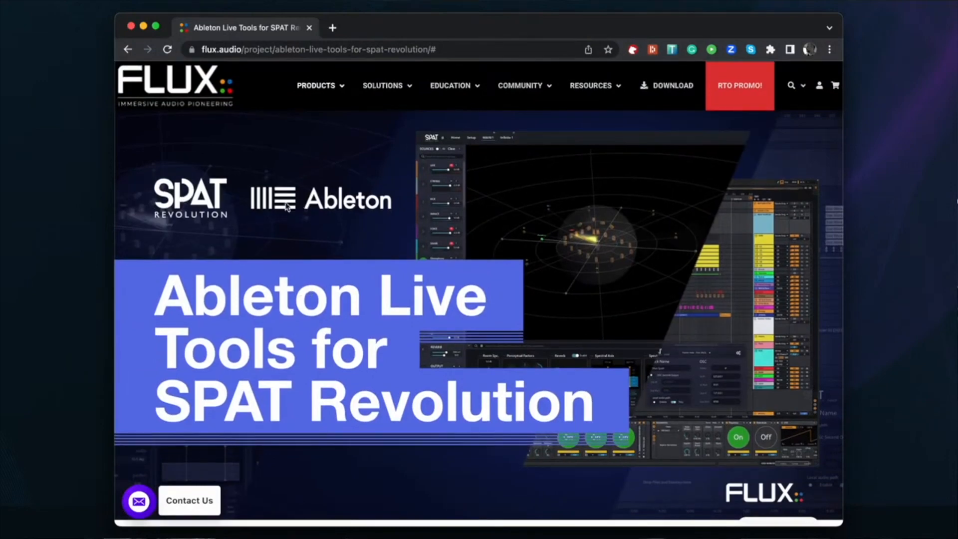
pyautogui.scroll(-6, 287, 208)
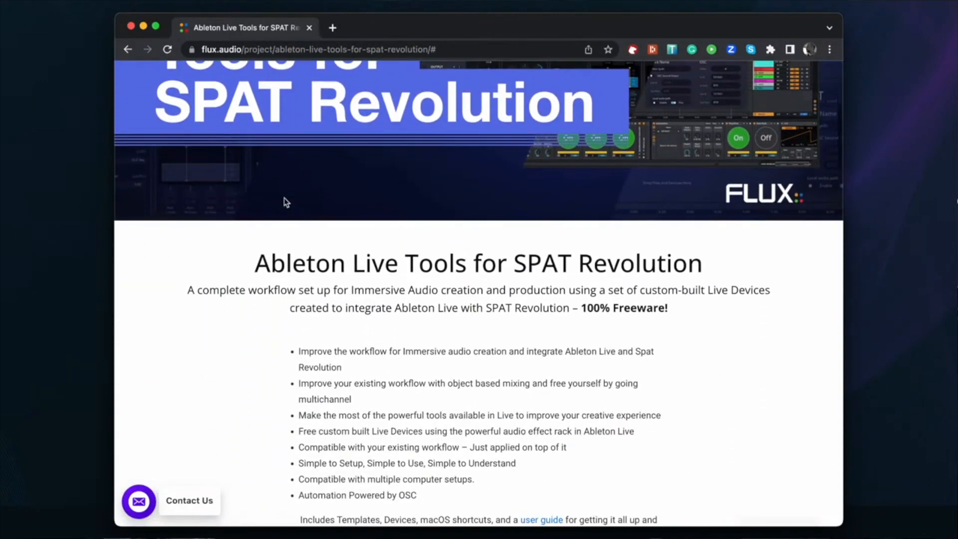
pyautogui.scroll(-9, 285, 200)
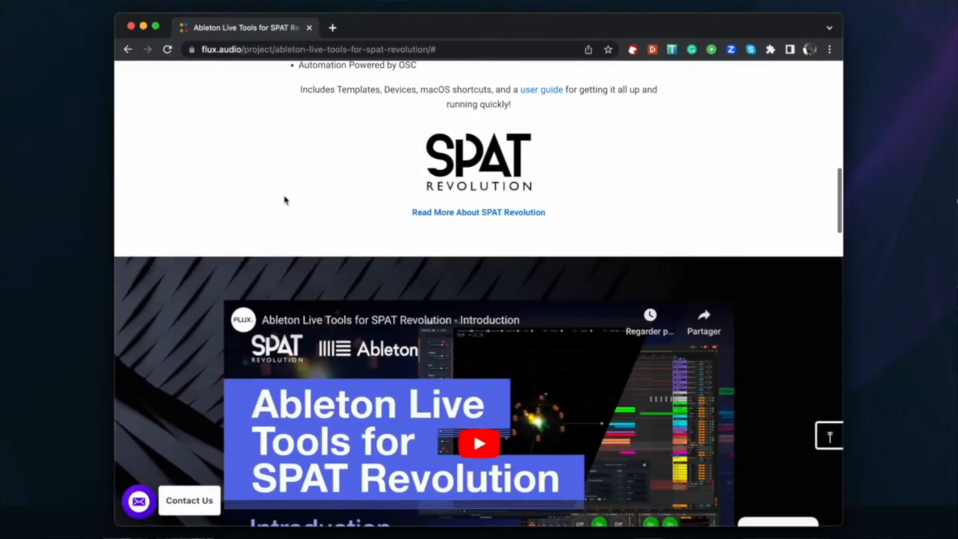
pyautogui.scroll(-7, 285, 201)
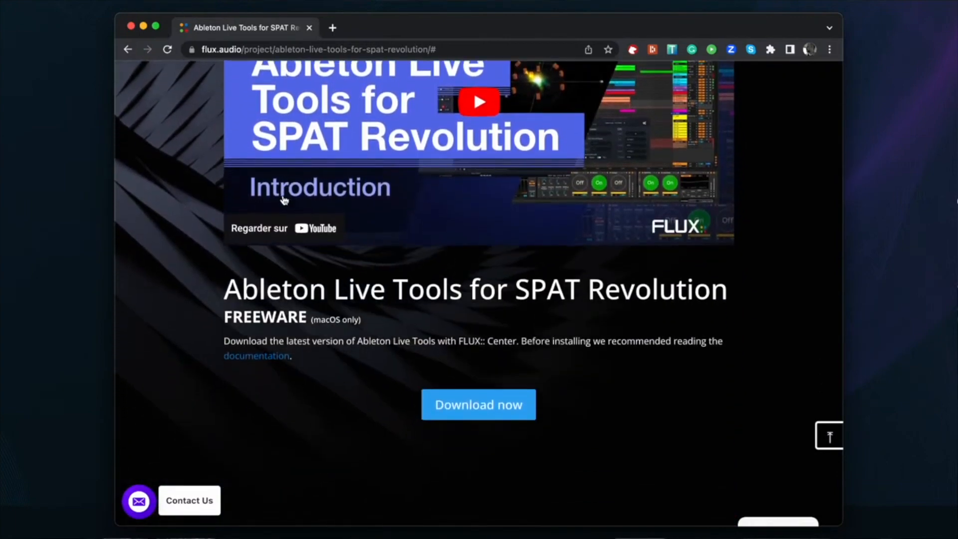
pyautogui.scroll(-5, 285, 200)
pyautogui.scroll(3, 283, 199)
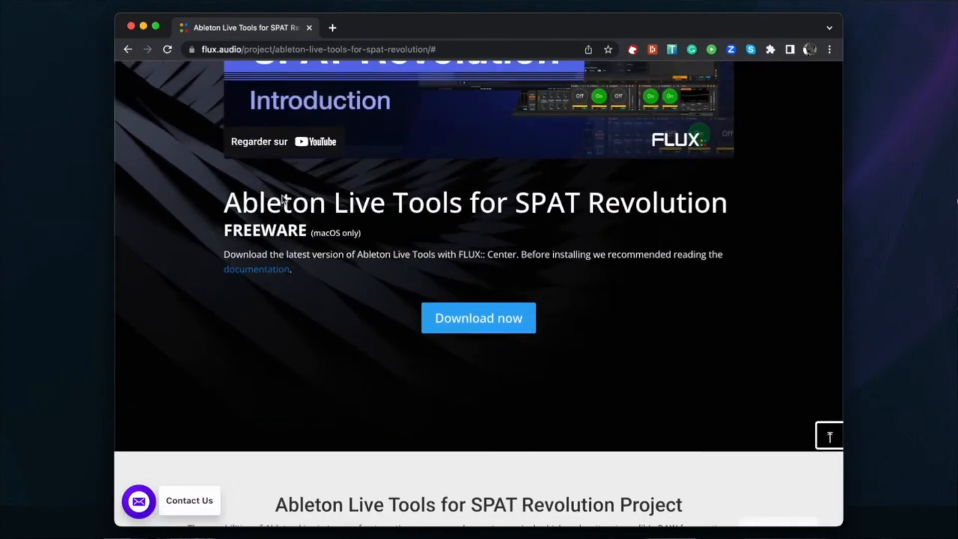
pyautogui.scroll(1, 282, 197)
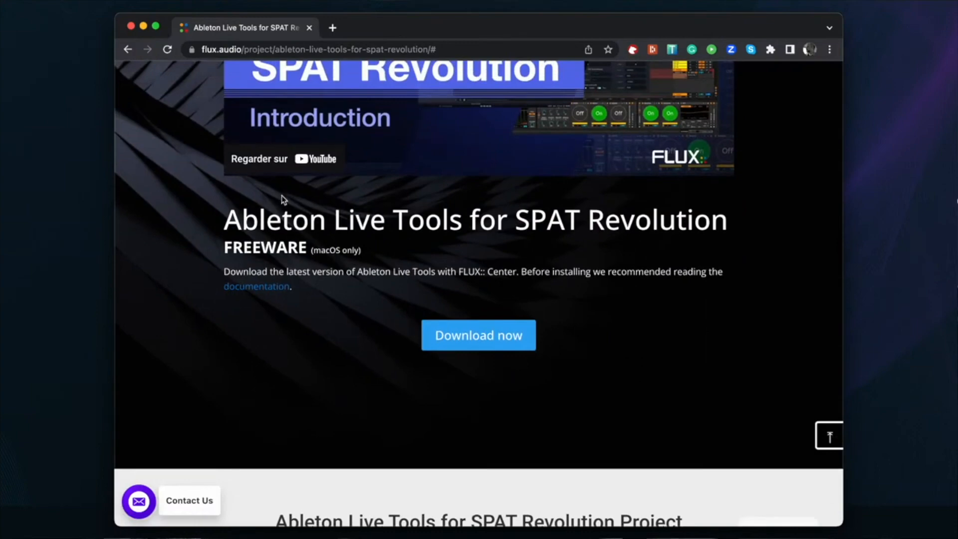
pyautogui.scroll(4, 285, 197)
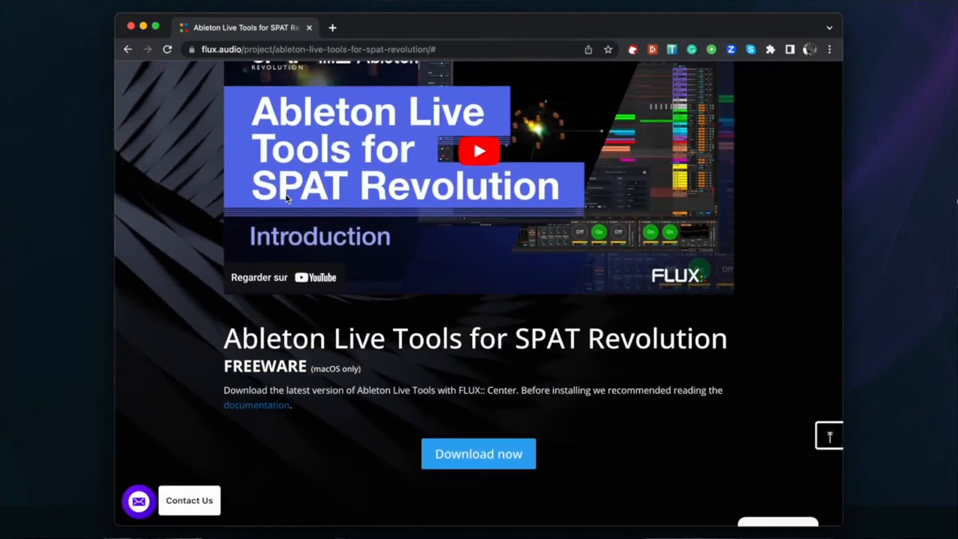
# - Look through the project links, Installation & Setup, Live Project & Workflow and Additional Resources sections of the Ableton Live Tools page
pyautogui.scroll(-5, 285, 197)
pyautogui.scroll(-10, 285, 195)
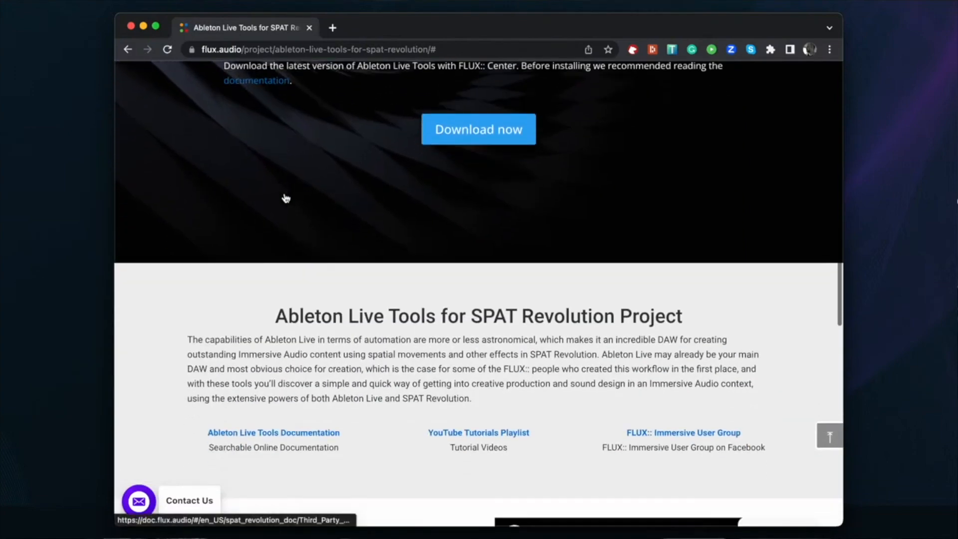
pyautogui.scroll(-4, 285, 197)
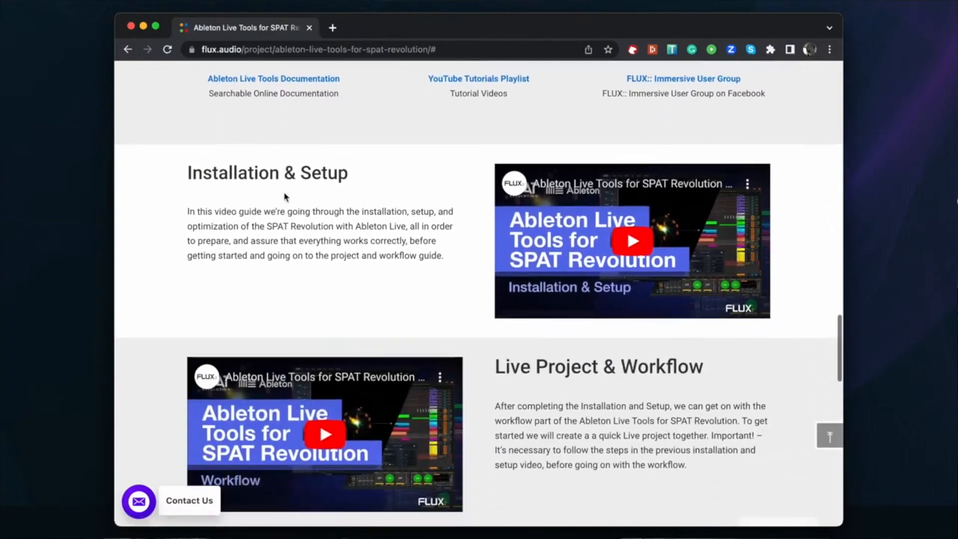
pyautogui.scroll(-1, 285, 198)
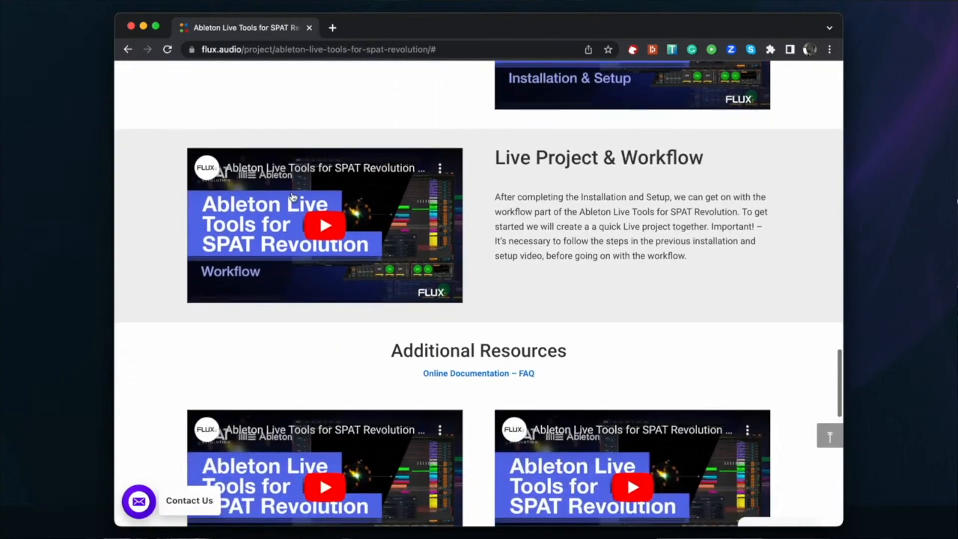
pyautogui.scroll(-4, 370, 139)
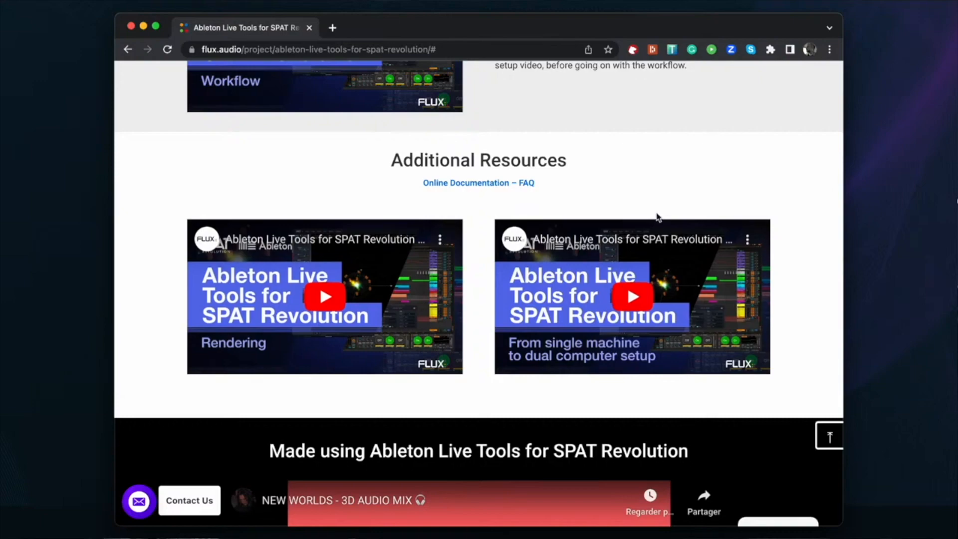
pyautogui.scroll(4, 657, 213)
pyautogui.scroll(20, 657, 208)
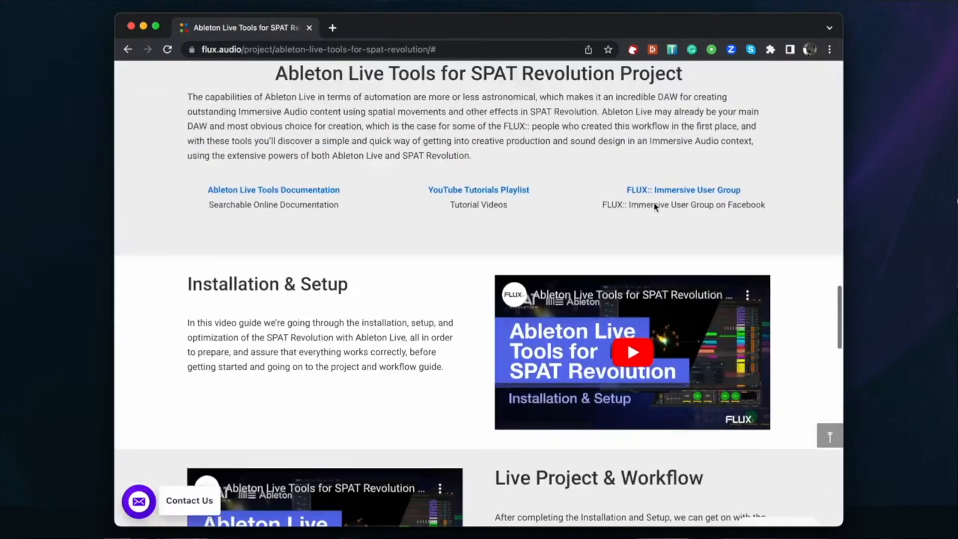
pyautogui.scroll(8, 656, 206)
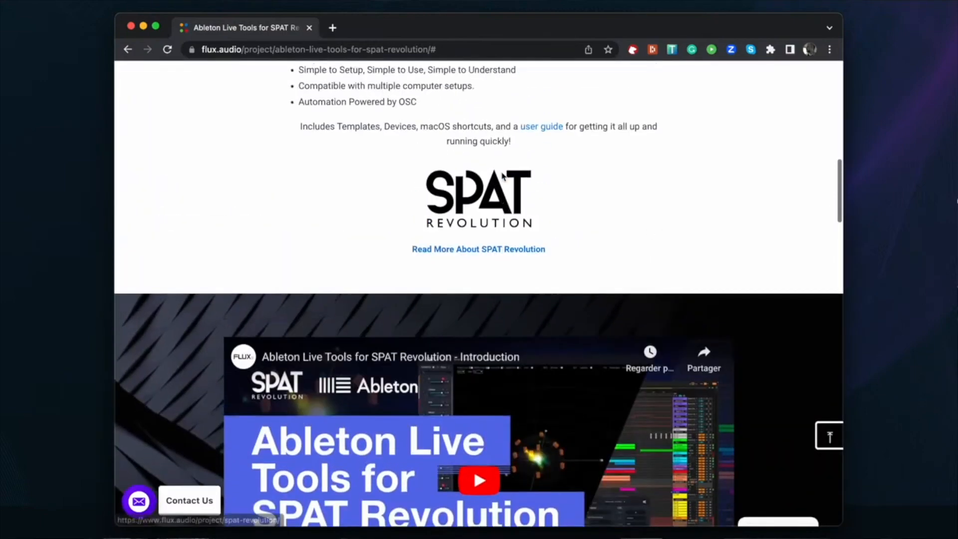
# - Open the linked user guide and look through its introduction, reasons for using the tools, and installation instructions
pyautogui.scroll(-6, 499, 177)
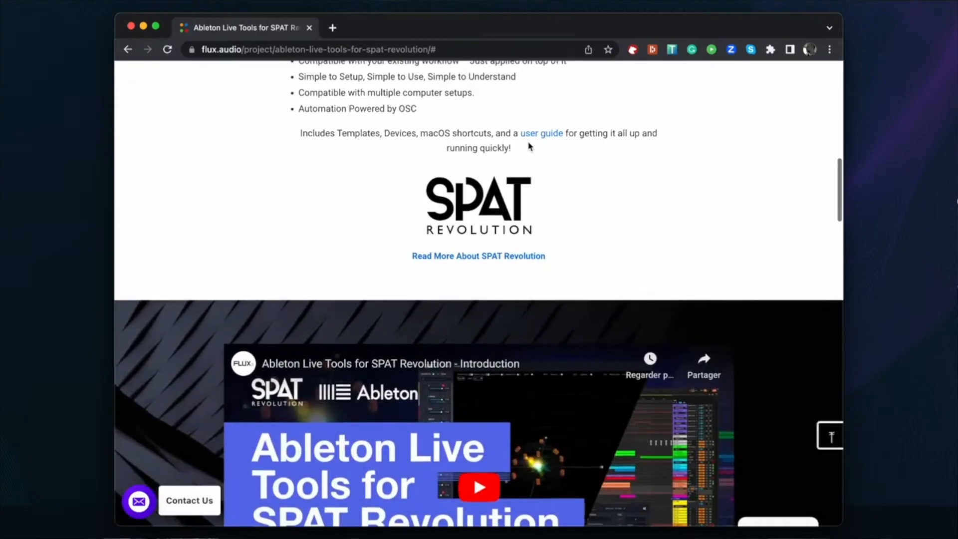
pyautogui.click(531, 130)
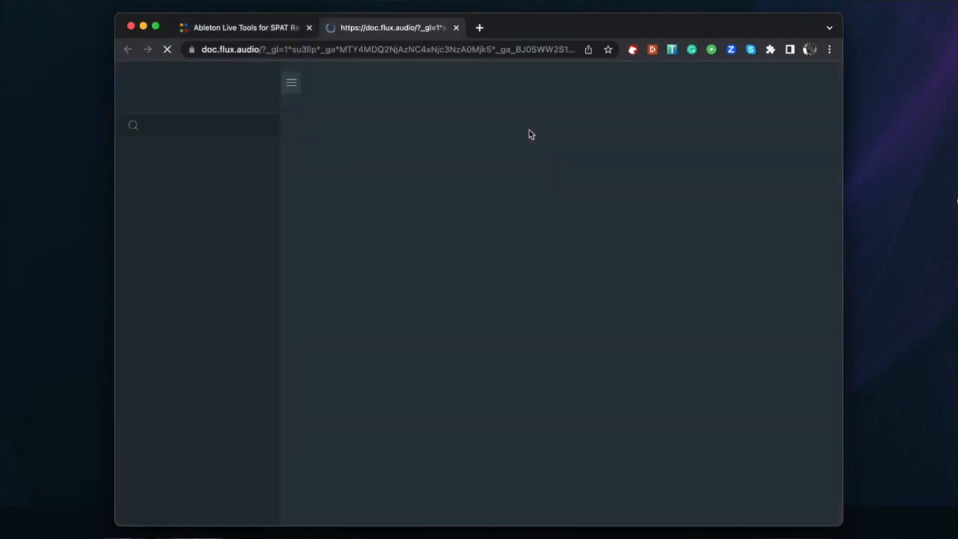
pyautogui.scroll(-10, 579, 235)
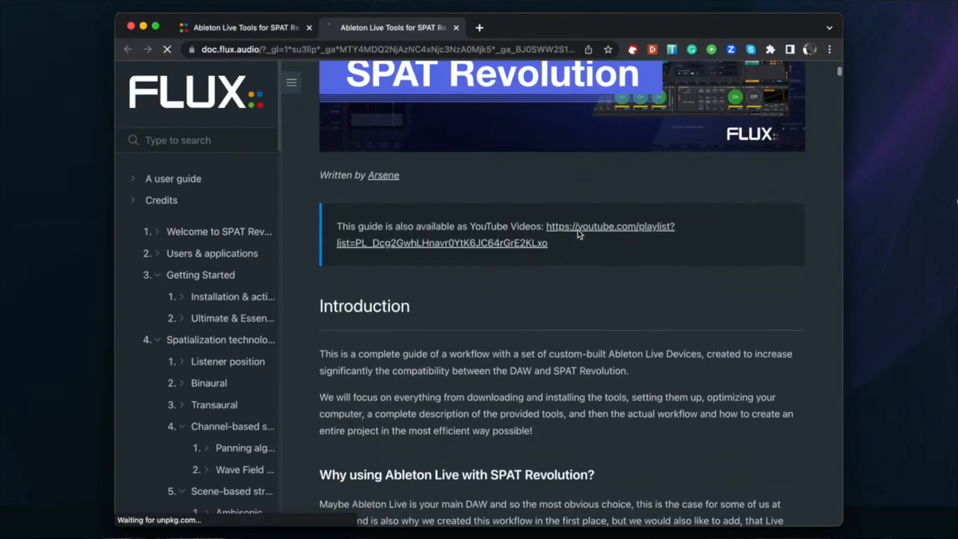
pyautogui.scroll(-12, 578, 232)
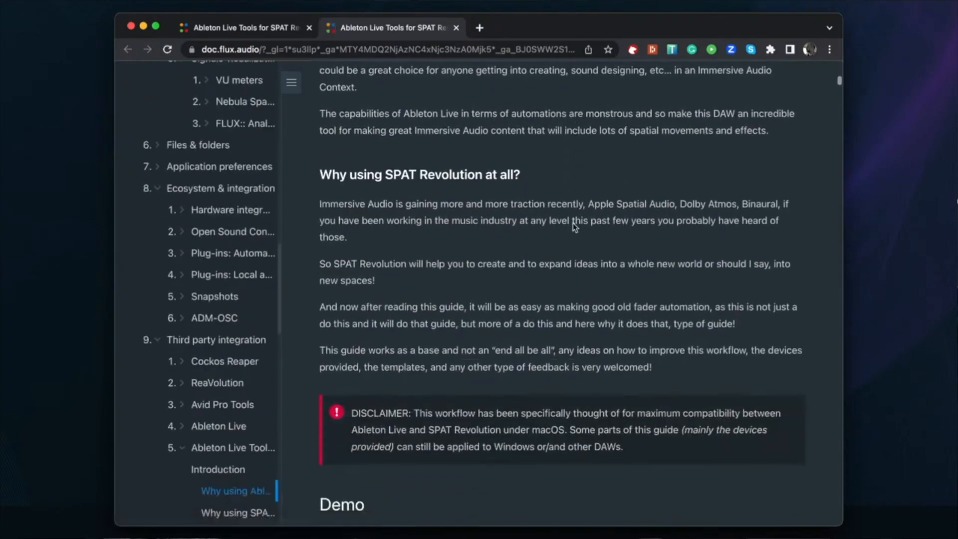
pyautogui.scroll(-19, 574, 227)
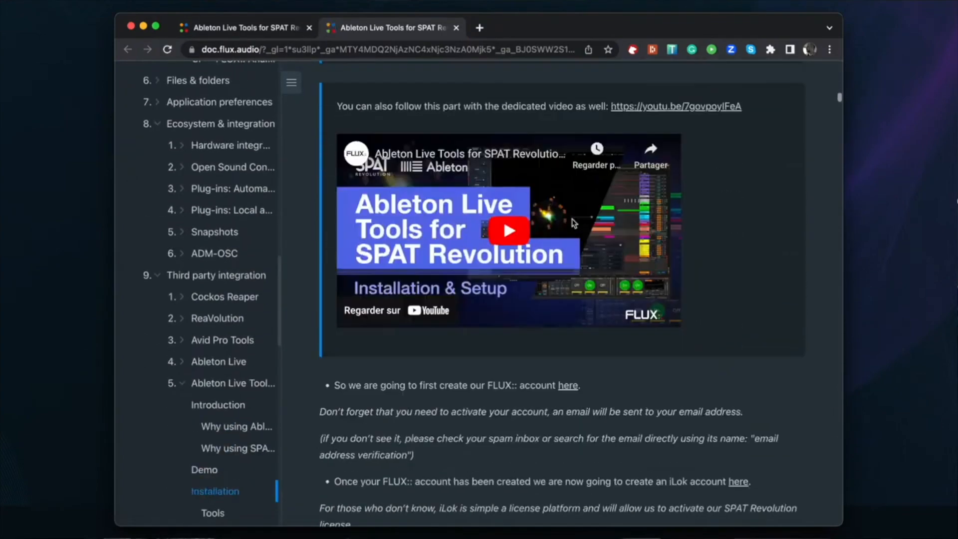
pyautogui.scroll(-11, 571, 221)
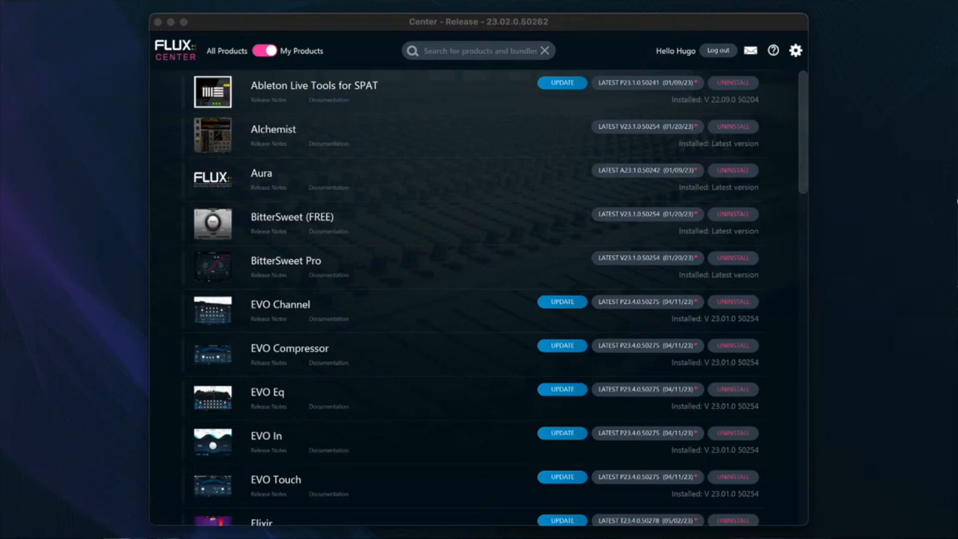
# - Switch to FLUX Center and examine the My Products list for Ableton Live Tools for SPAT and the SPAT Revolution entries
pyautogui.click(812, 384)
pyautogui.scroll(-10, 484, 348)
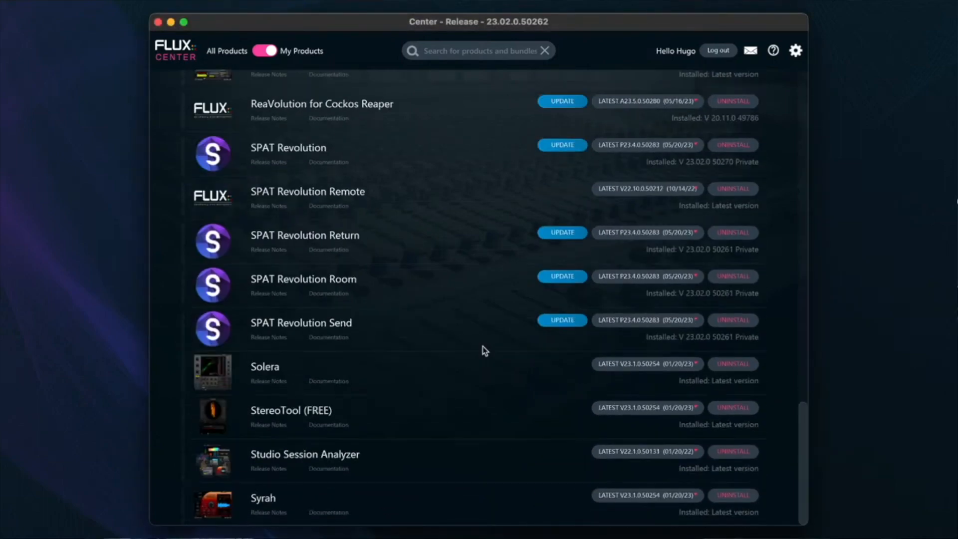
pyautogui.scroll(15, 484, 348)
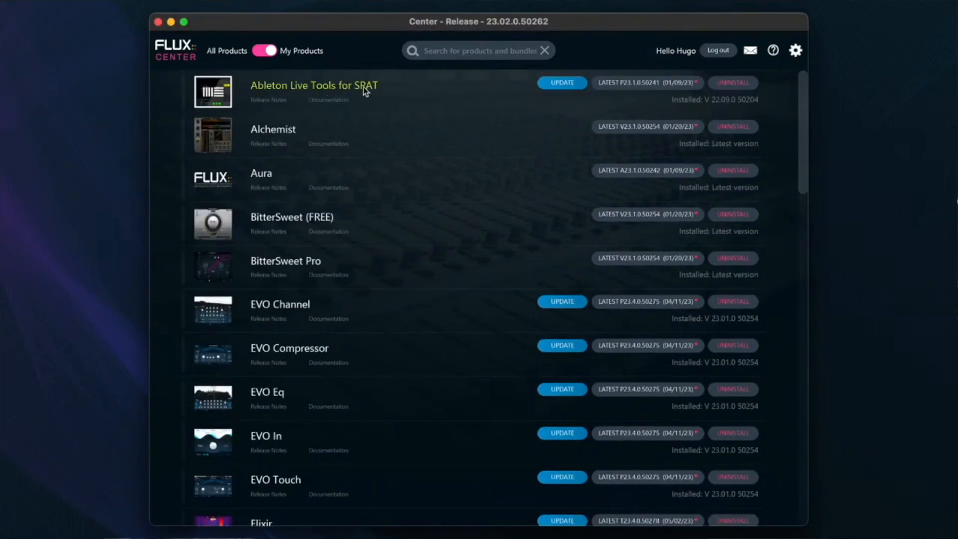
pyautogui.scroll(-10, 472, 108)
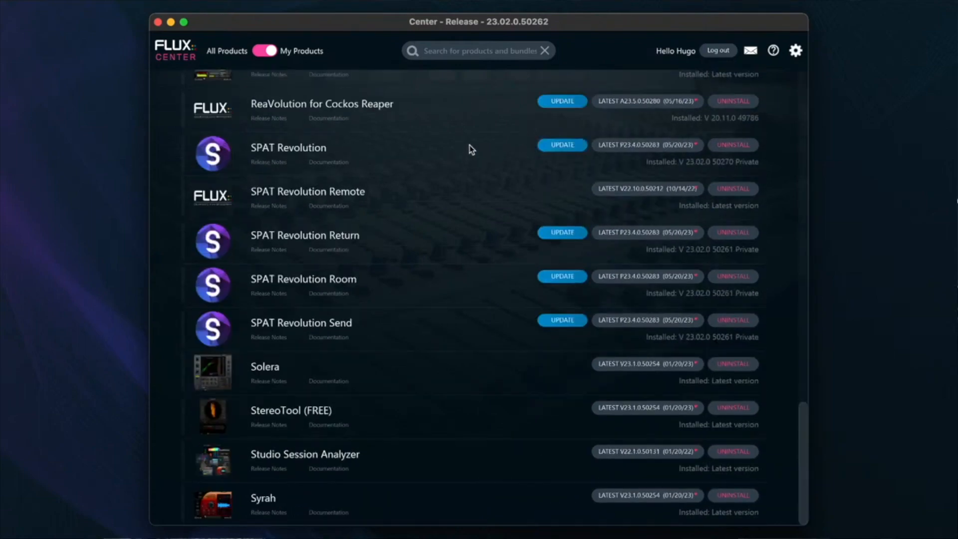
pyautogui.scroll(15, 472, 148)
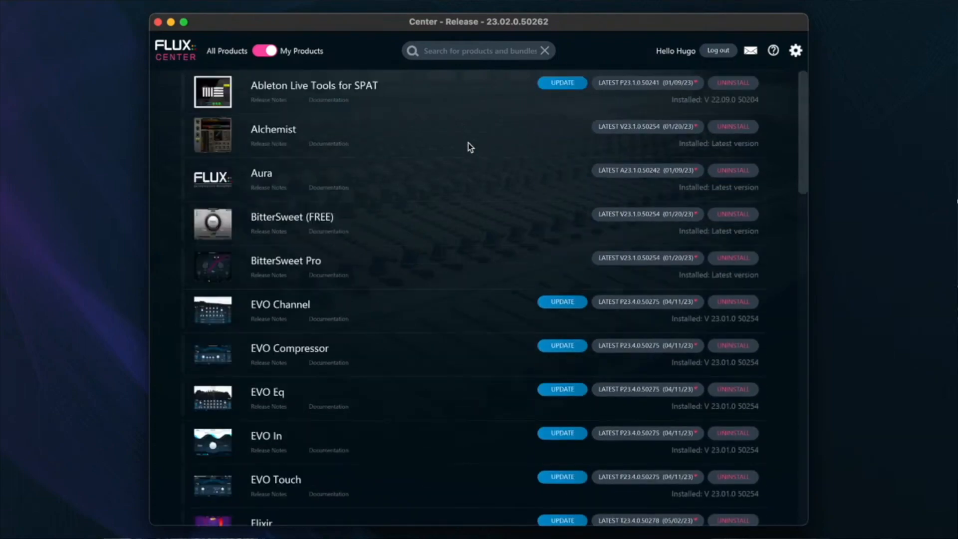